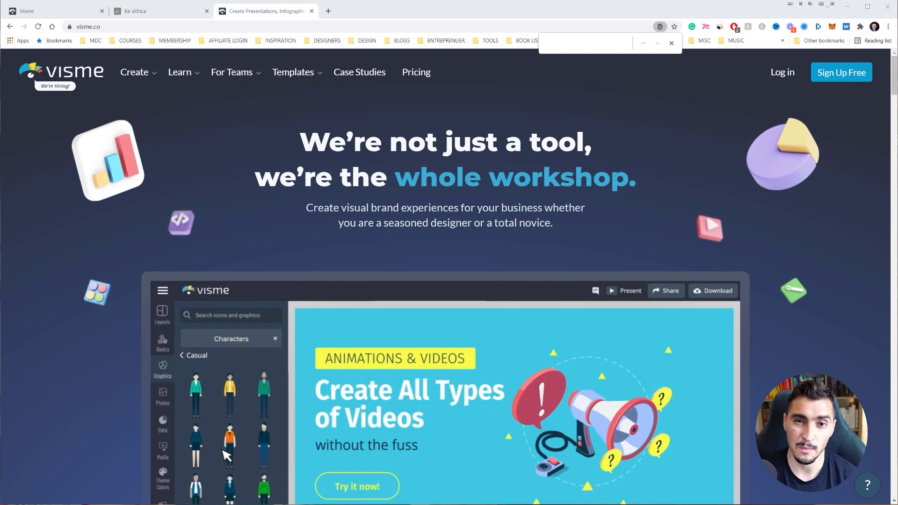
Step: Look through the Visme homepage's overview of charts, branded documents, social posts, videos and interactive content
scroll(776, 216, down, 5)
scroll(775, 215, down, 4)
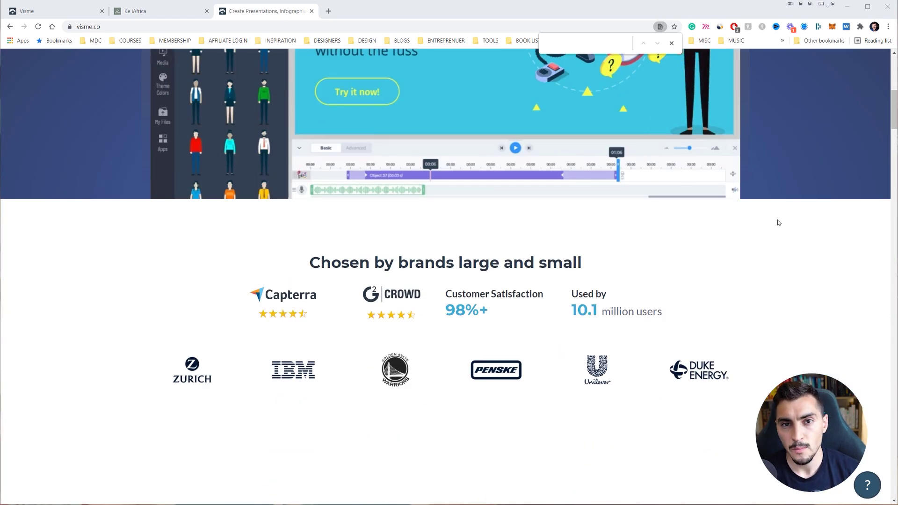
scroll(778, 223, down, 6)
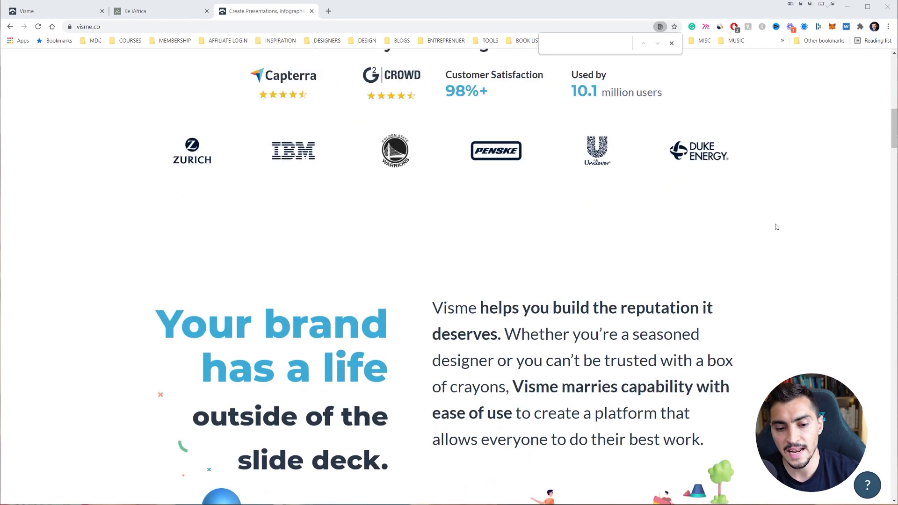
scroll(776, 229, down, 19)
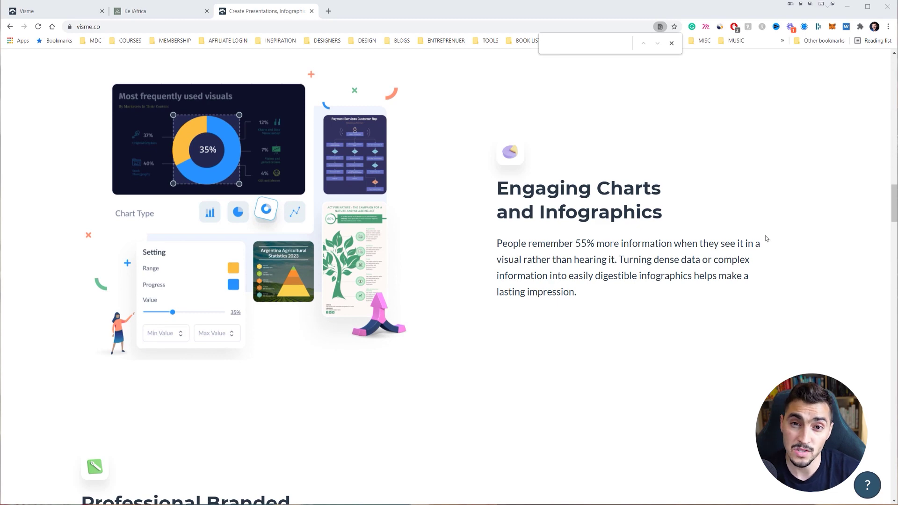
scroll(661, 297, down, 6)
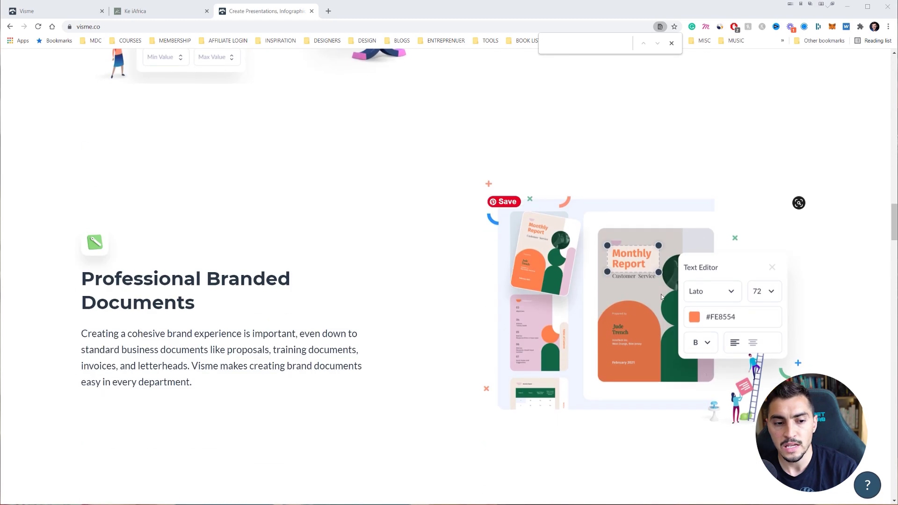
scroll(662, 297, down, 7)
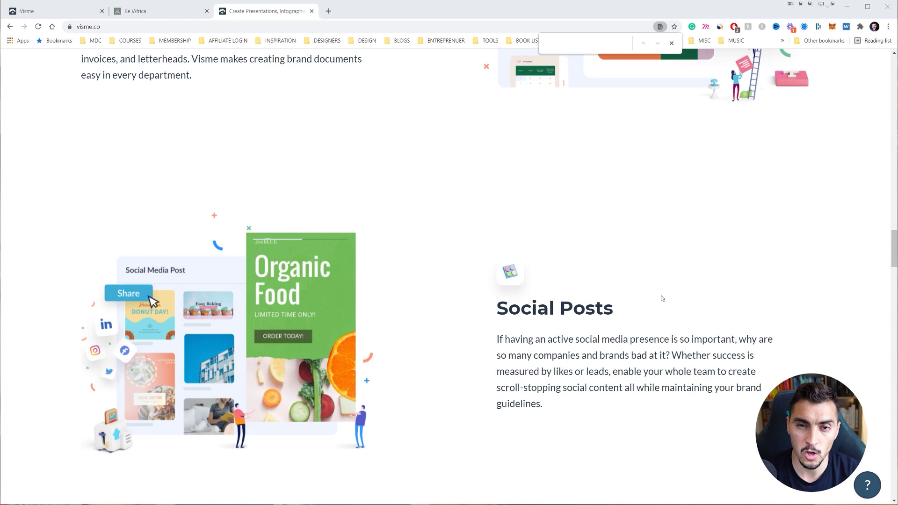
scroll(662, 298, down, 6)
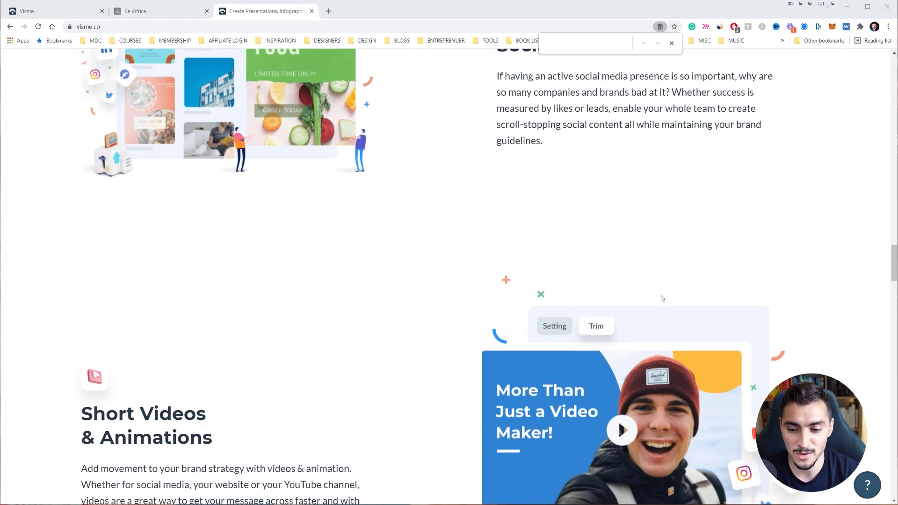
scroll(662, 298, down, 14)
scroll(662, 297, down, 15)
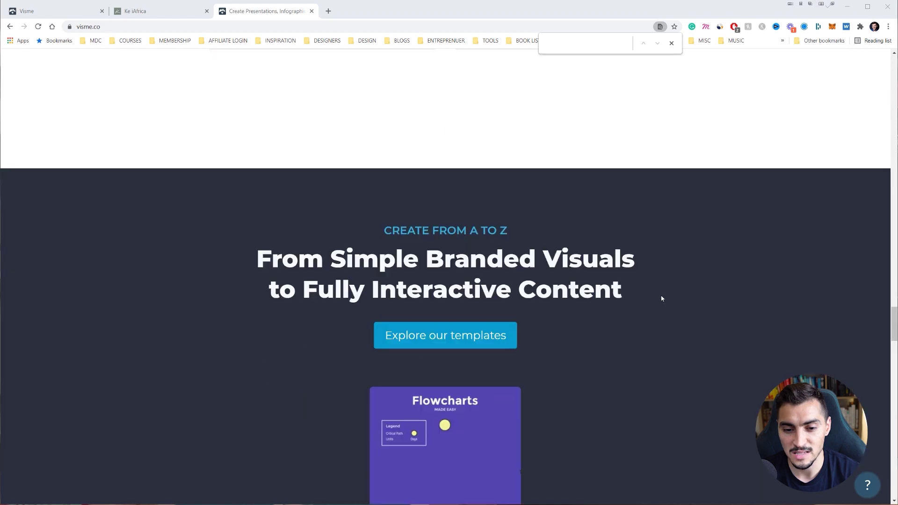
Step: In the Visme project dashboard, create a new indigo folder named "Client Work 2021"
click(48, 13)
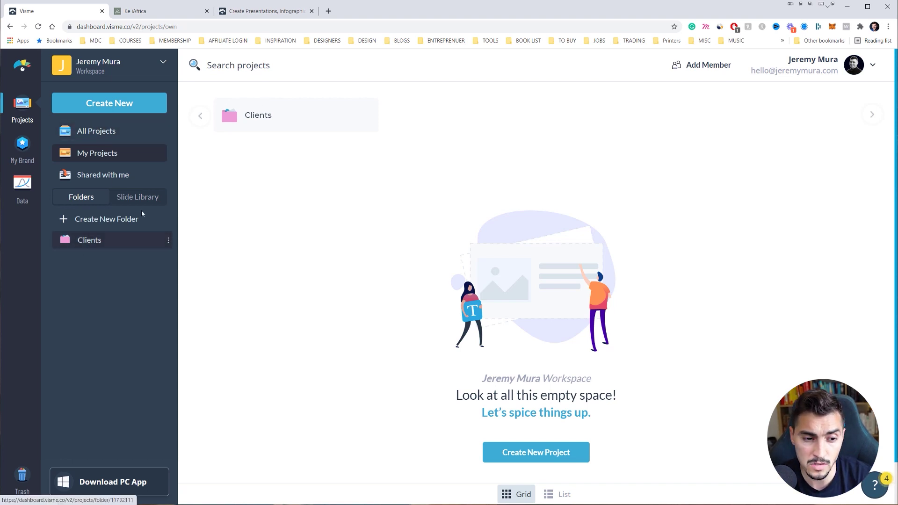
click(83, 220)
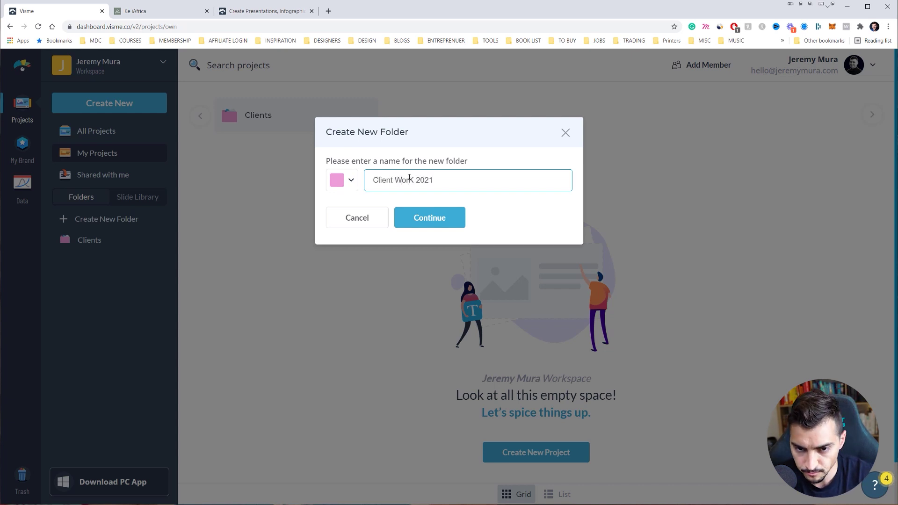
click(342, 186)
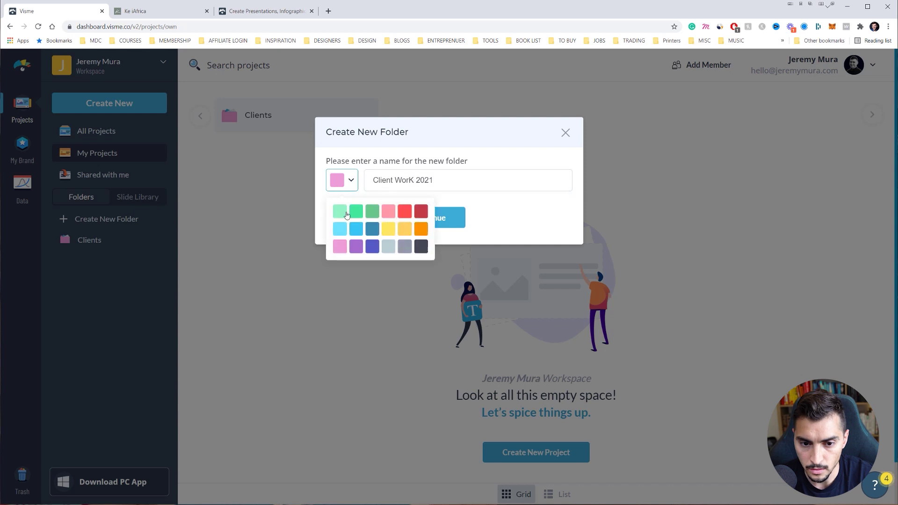
click(373, 247)
click(411, 180)
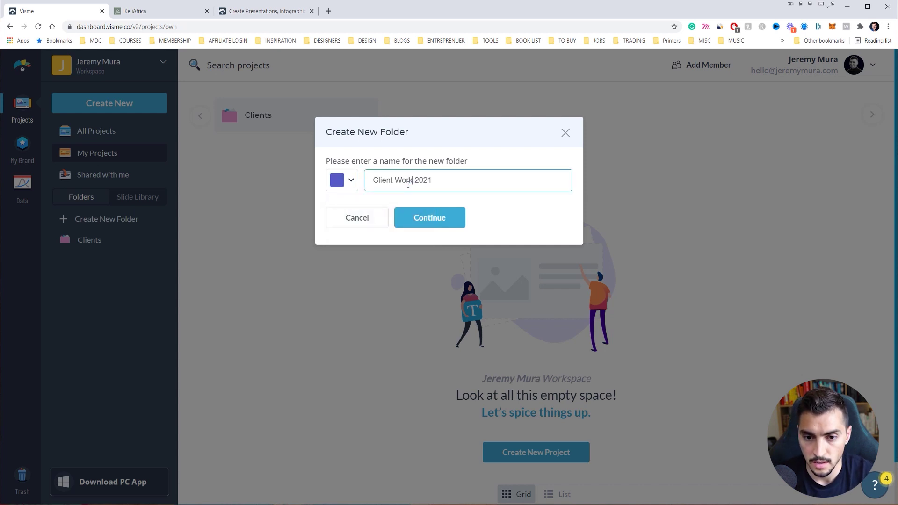
click(417, 209)
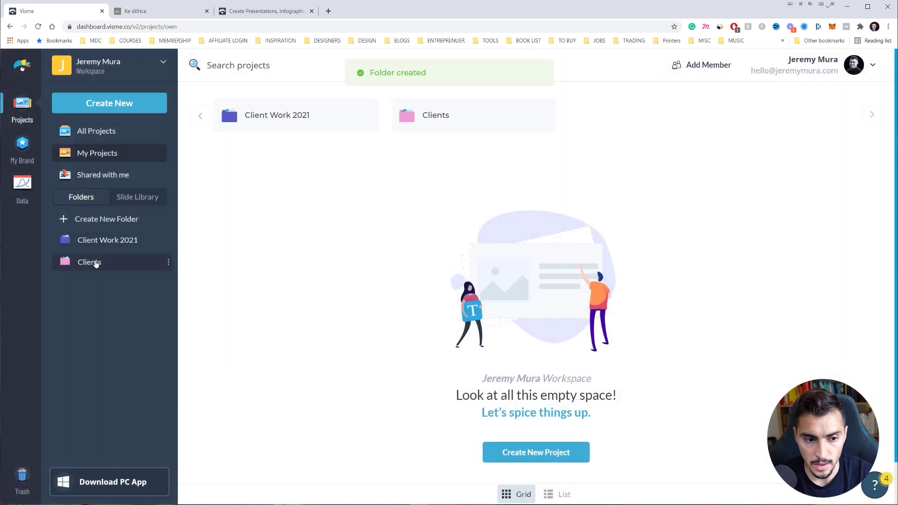
Step: Open the Client Work 2021 folder and start a new project in it
click(96, 263)
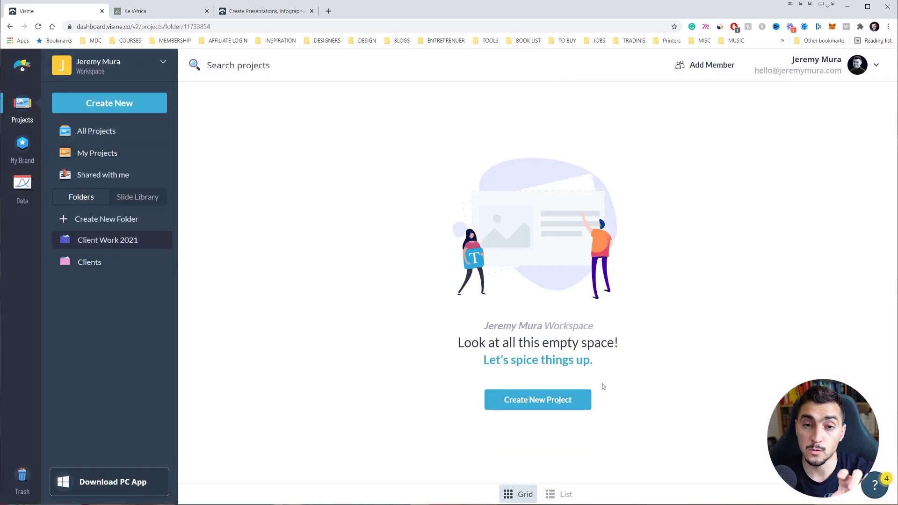
click(538, 405)
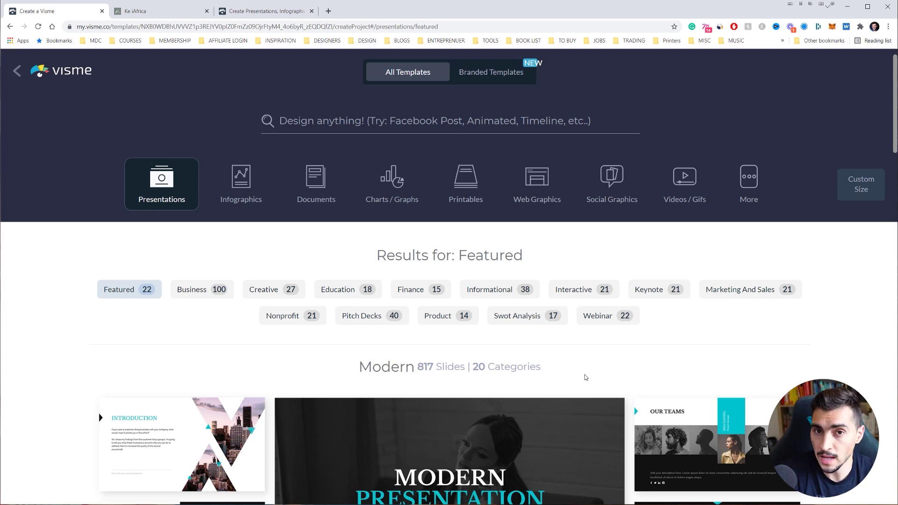
Step: Browse the chart and graph templates, examining the gauge chart designs
click(393, 193)
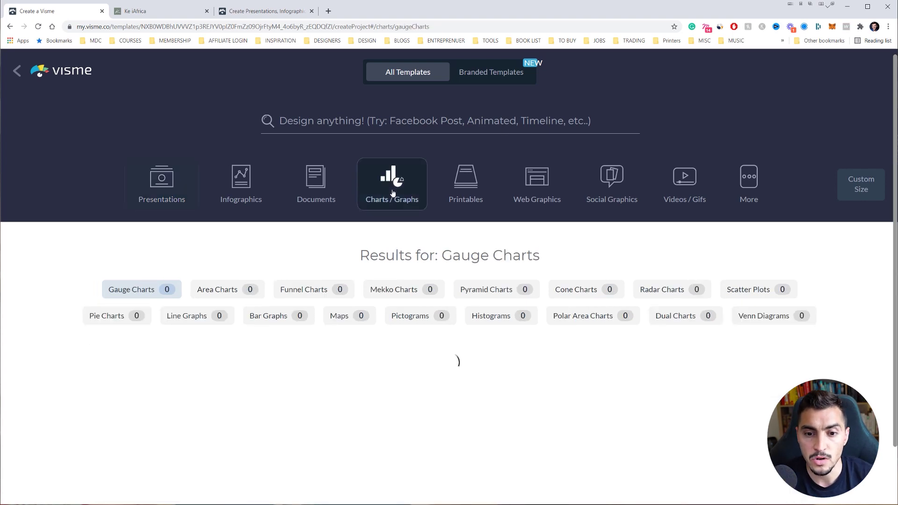
scroll(749, 286, down, 4)
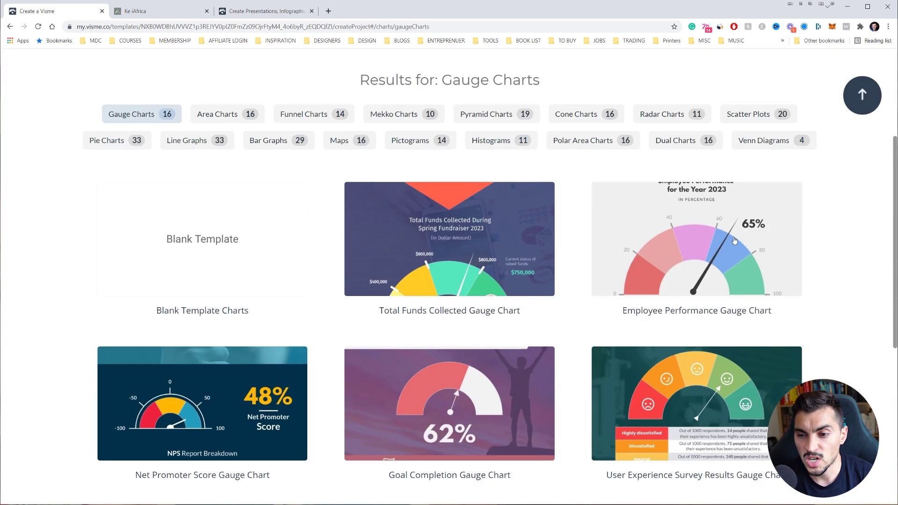
scroll(468, 356, down, 3)
scroll(498, 340, down, 3)
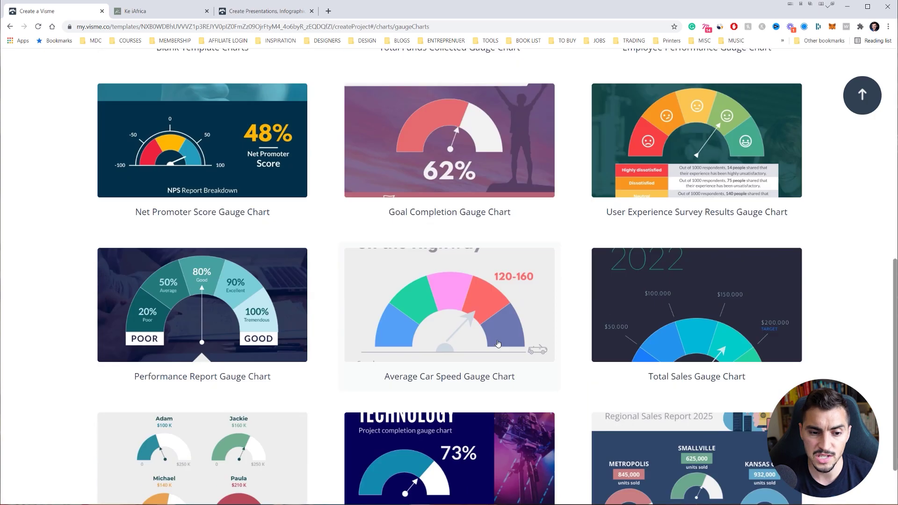
scroll(497, 344, down, 2)
scroll(501, 344, down, 6)
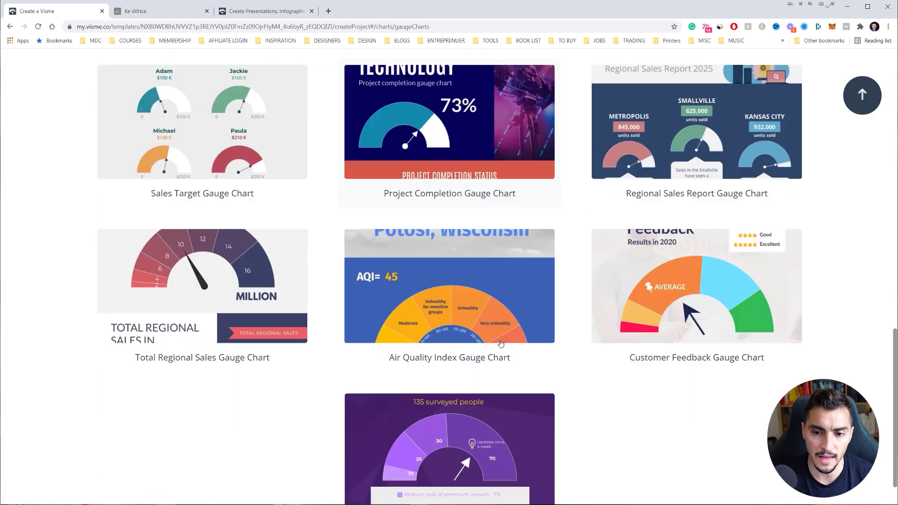
scroll(491, 338, down, 2)
Step: Browse the document templates, examining the report designs
scroll(380, 263, up, 15)
click(305, 192)
scroll(449, 280, down, 10)
scroll(617, 133, down, 7)
scroll(452, 374, down, 4)
Step: Browse the social graphics templates, examining the animated Facebook Ads designs
scroll(484, 358, up, 20)
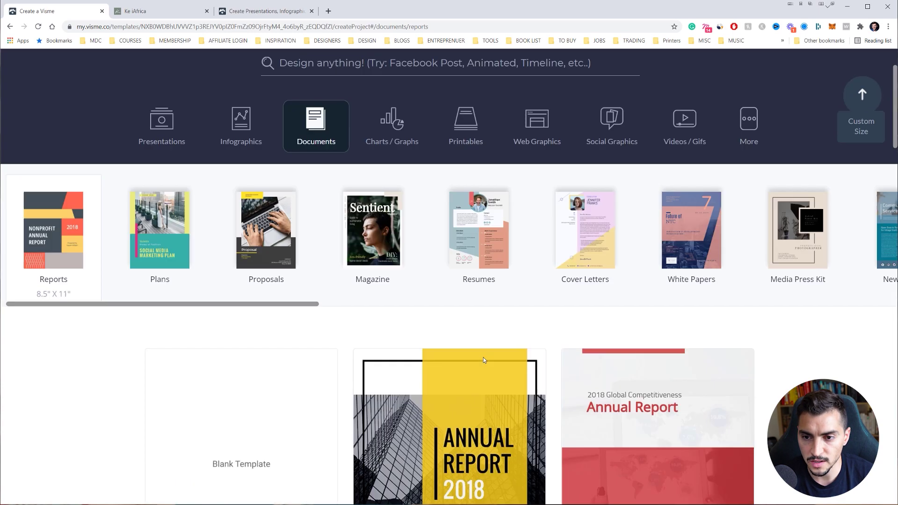
scroll(484, 357, up, 2)
click(608, 181)
scroll(508, 326, down, 2)
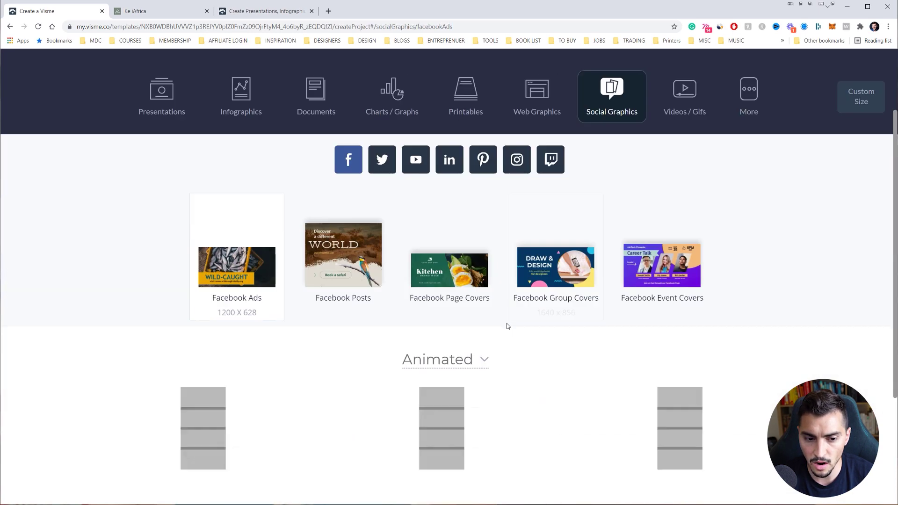
scroll(422, 264, down, 3)
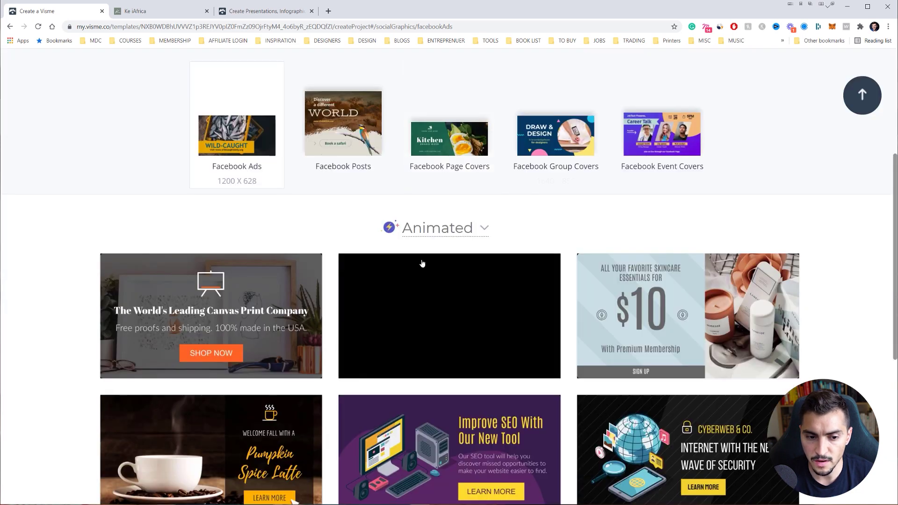
scroll(545, 278, down, 3)
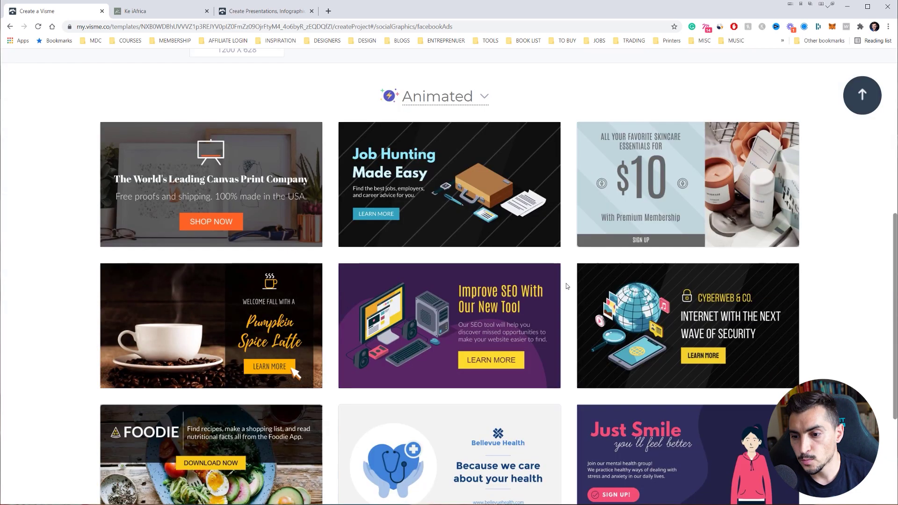
scroll(567, 286, down, 6)
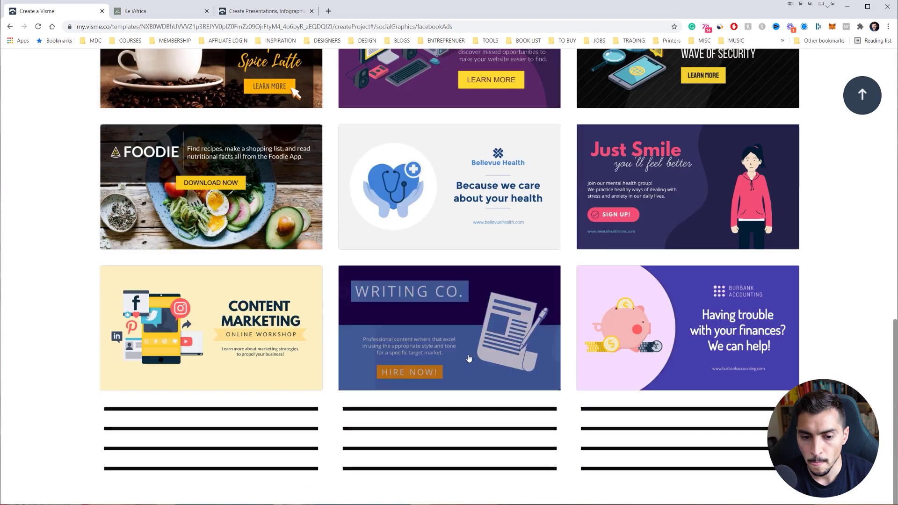
scroll(639, 369, down, 2)
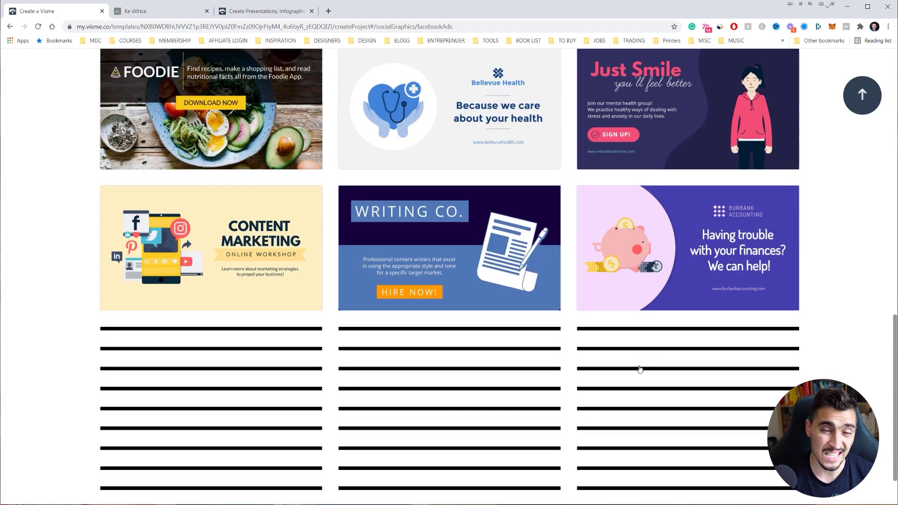
scroll(329, 363, down, 4)
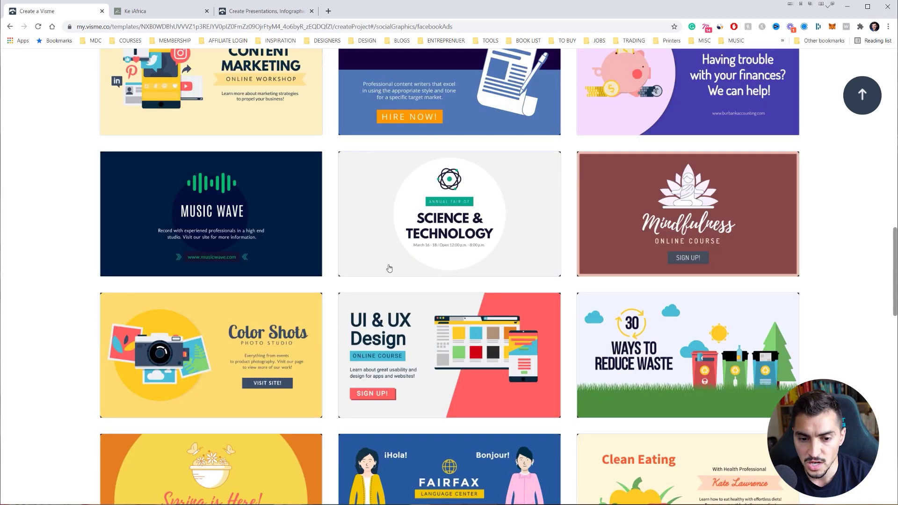
scroll(389, 268, down, 5)
Step: Browse the infographic templates, examining the featured designs
scroll(515, 362, up, 20)
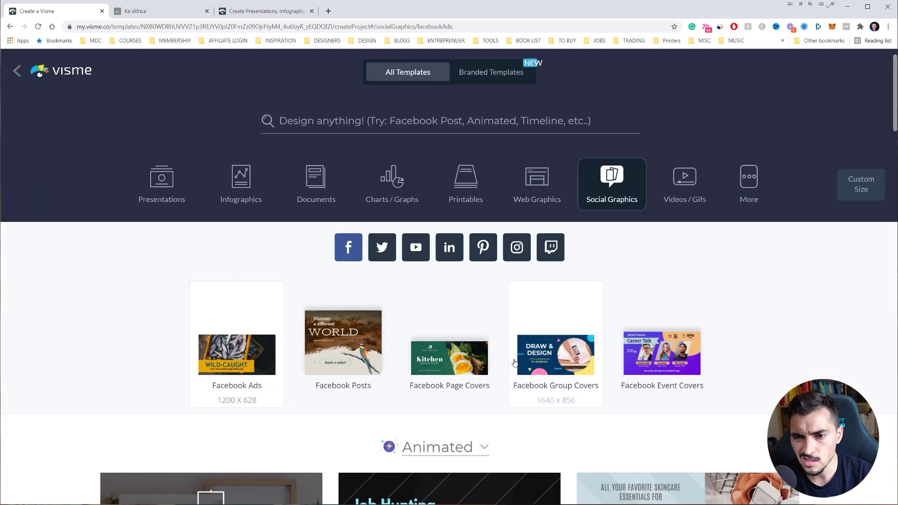
click(245, 196)
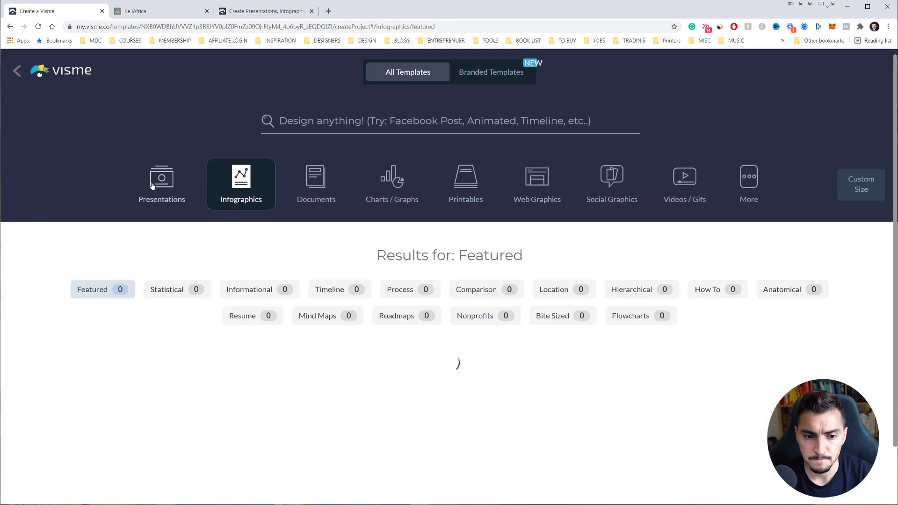
scroll(254, 225, down, 1)
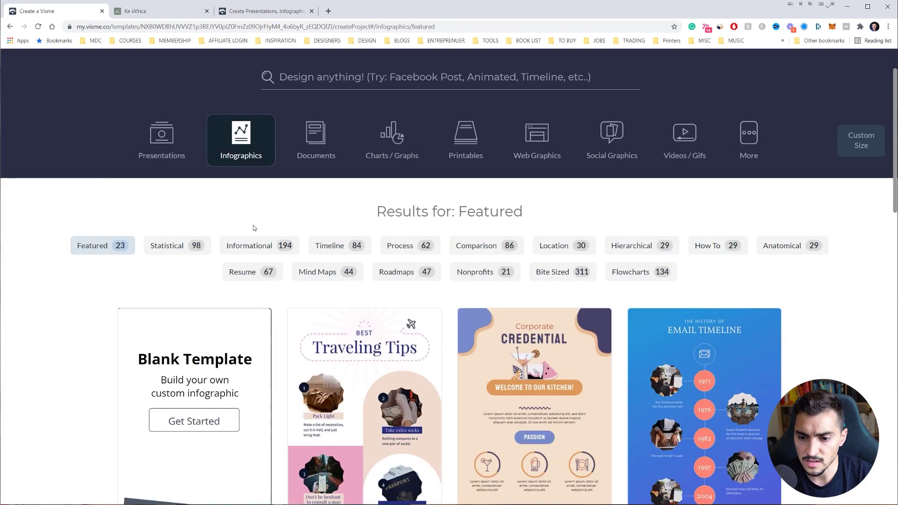
scroll(629, 230, down, 5)
mouse_move(527, 256)
scroll(527, 255, down, 6)
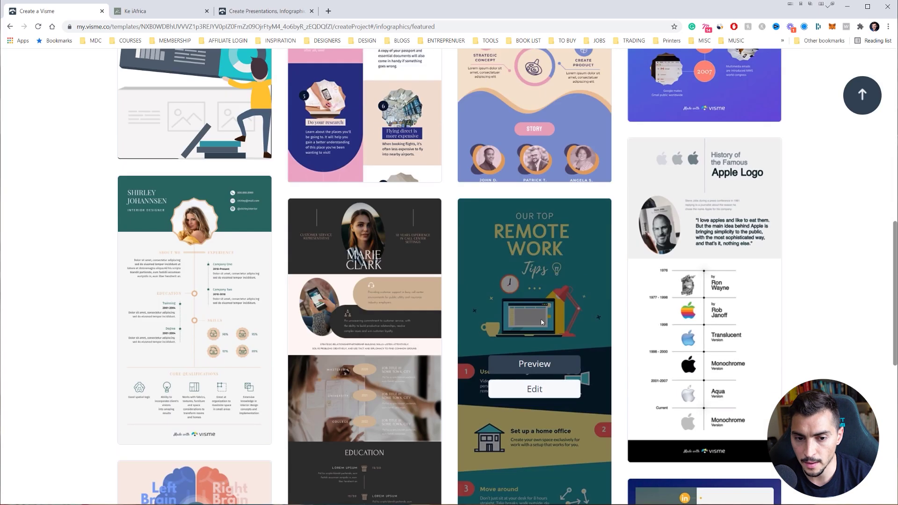
scroll(547, 322, down, 4)
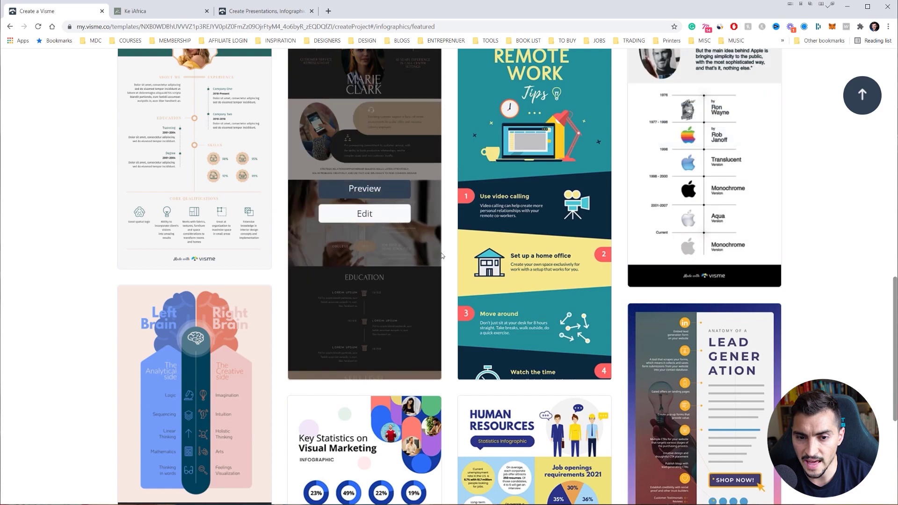
Step: Find the Simple theme among the presentation templates and open it for editing
scroll(442, 254, up, 15)
scroll(442, 254, down, 1)
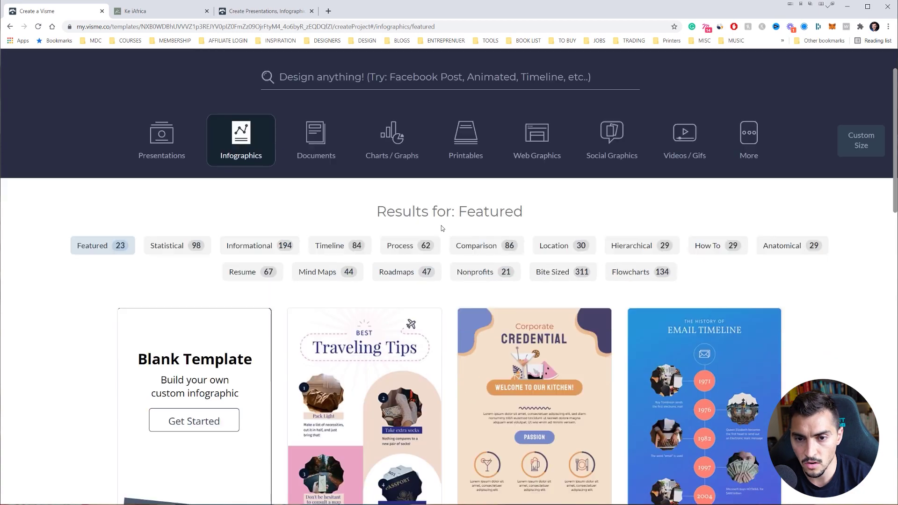
click(161, 150)
scroll(417, 168, down, 9)
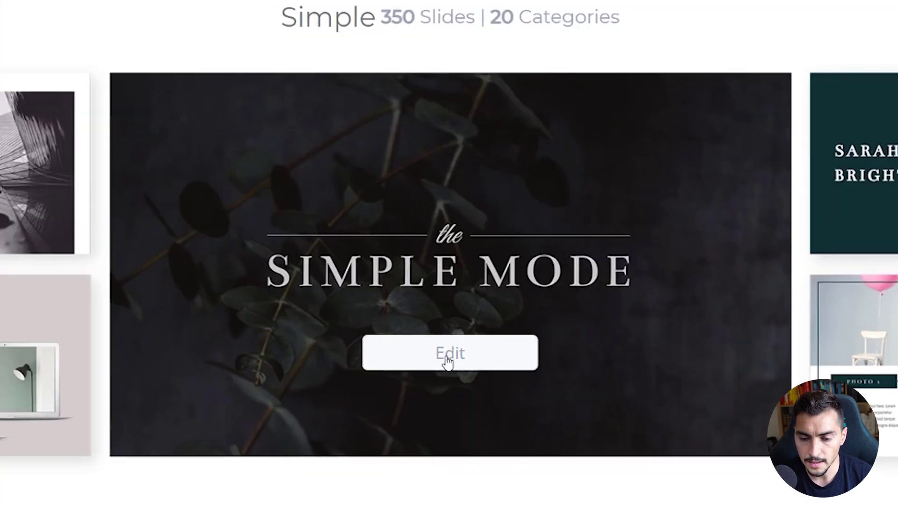
click(447, 360)
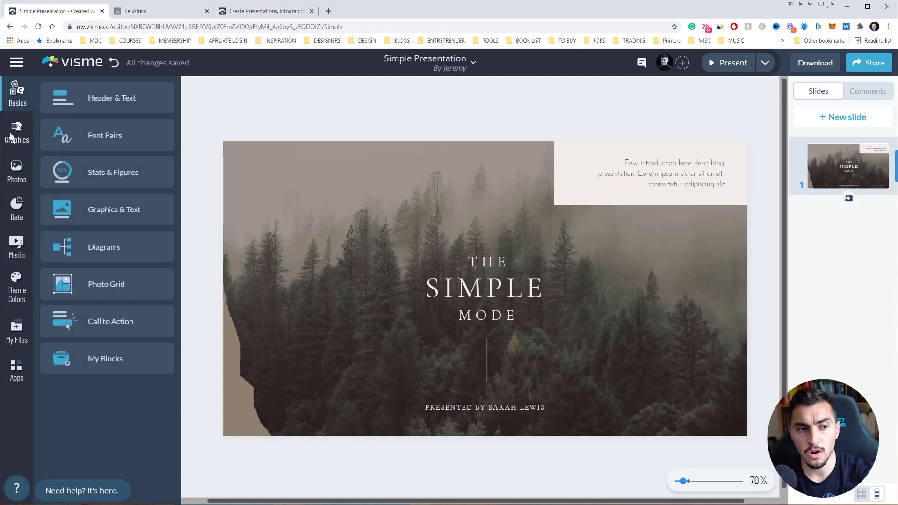
Step: Look through the editor's Graphics, Photos, Data and Media content options
click(18, 132)
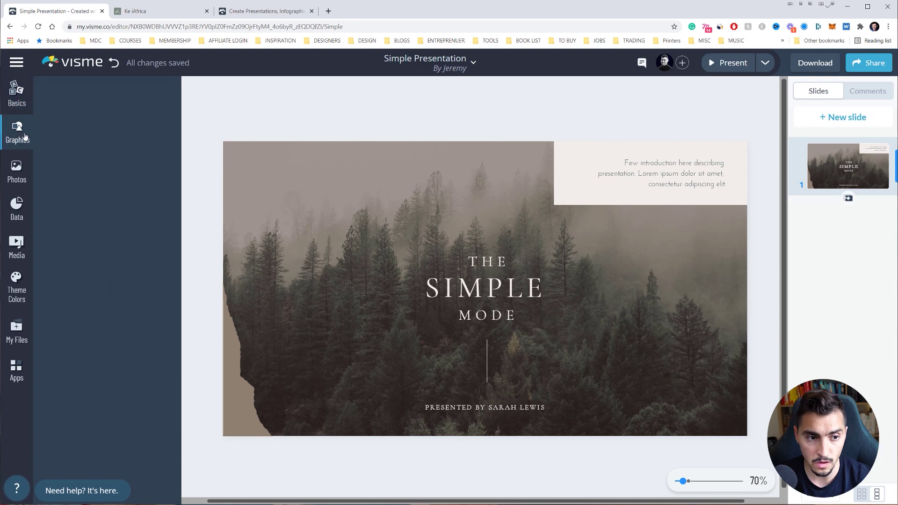
click(22, 174)
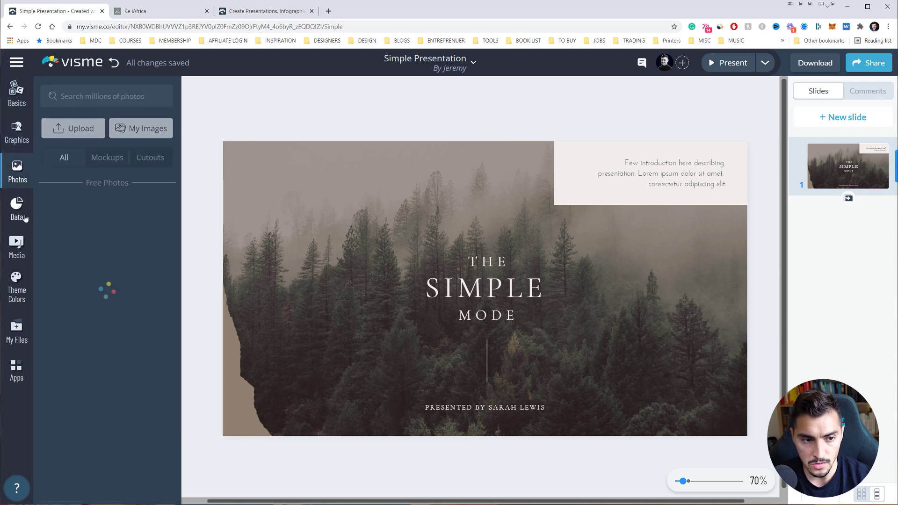
click(17, 208)
click(16, 247)
Step: Apply the maroon, red, salmon and turquoise theme color palette to the presentation
click(22, 291)
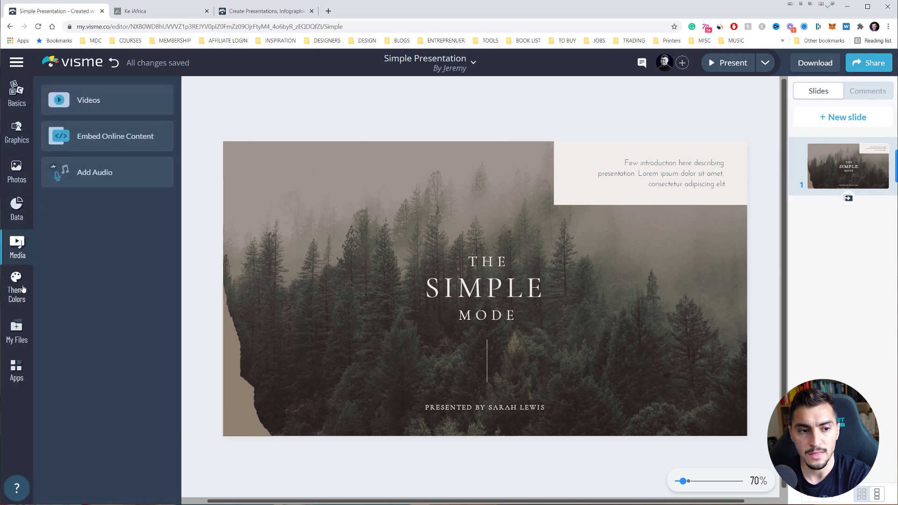
scroll(126, 225, down, 1)
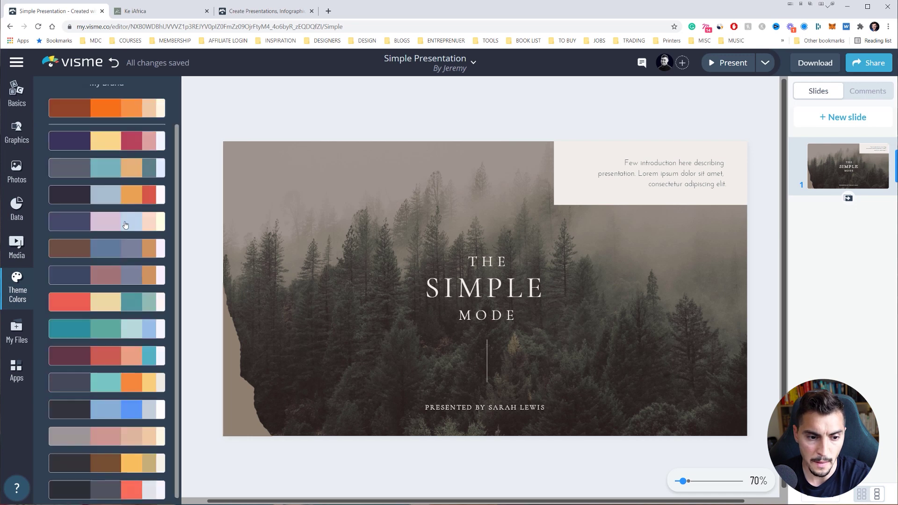
click(88, 357)
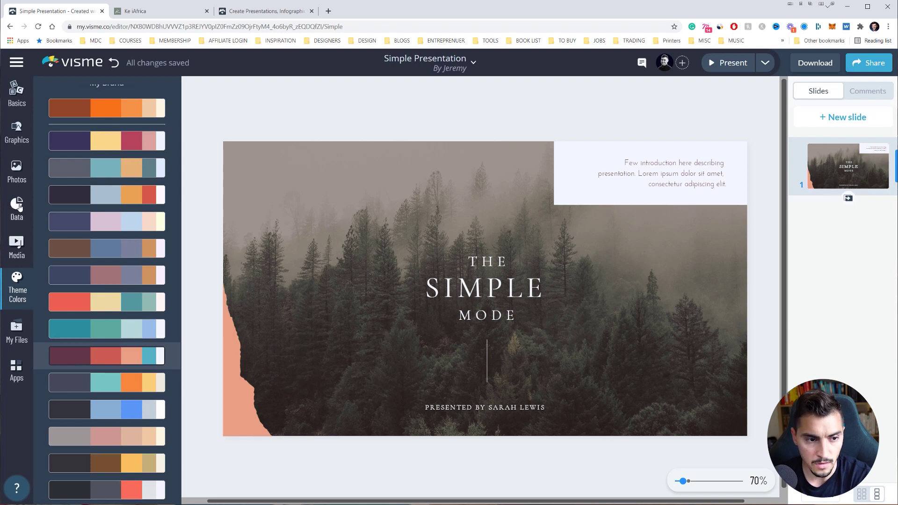
Step: Replace the title slide's background with the dark free photo of a hand drawing with a stylus
click(16, 183)
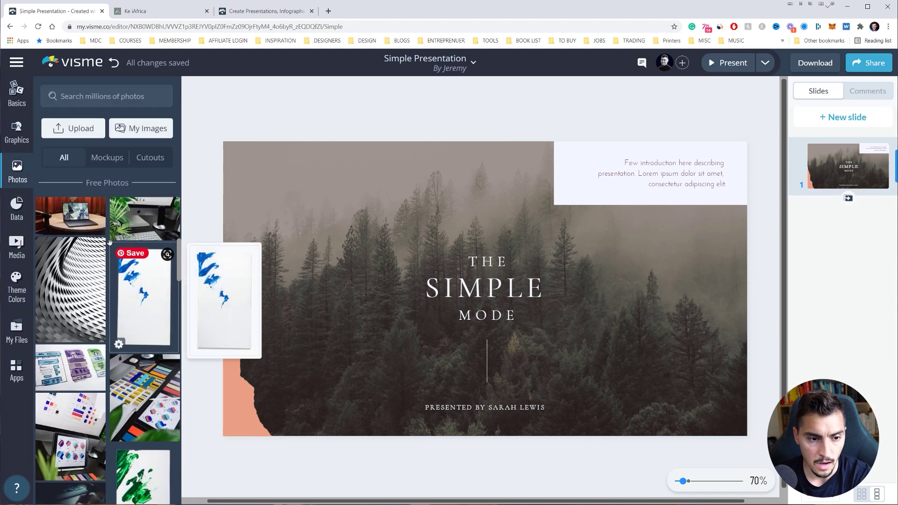
scroll(112, 261, down, 5)
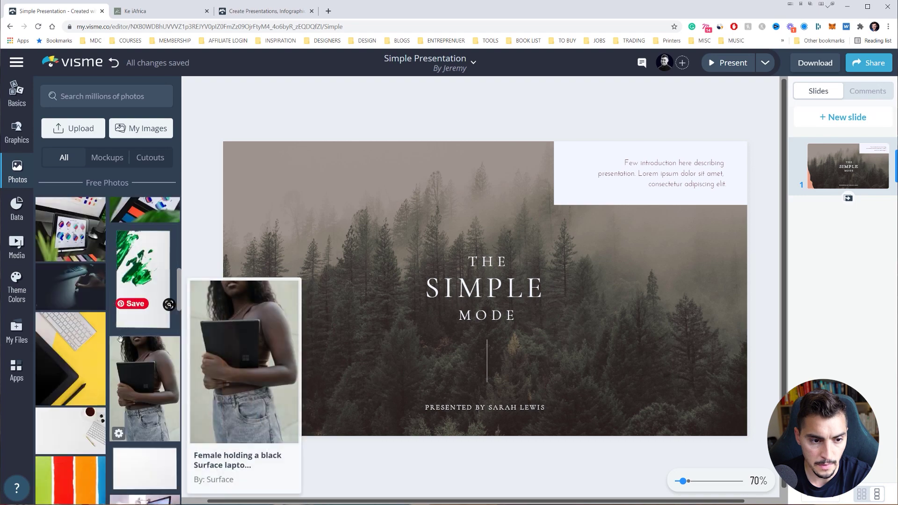
drag(78, 248, 361, 265)
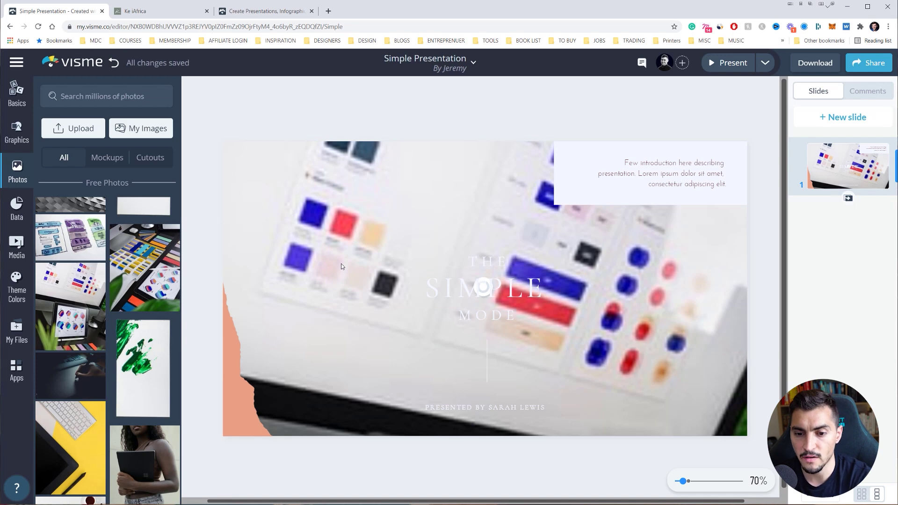
scroll(70, 327, down, 1)
drag(74, 322, 275, 240)
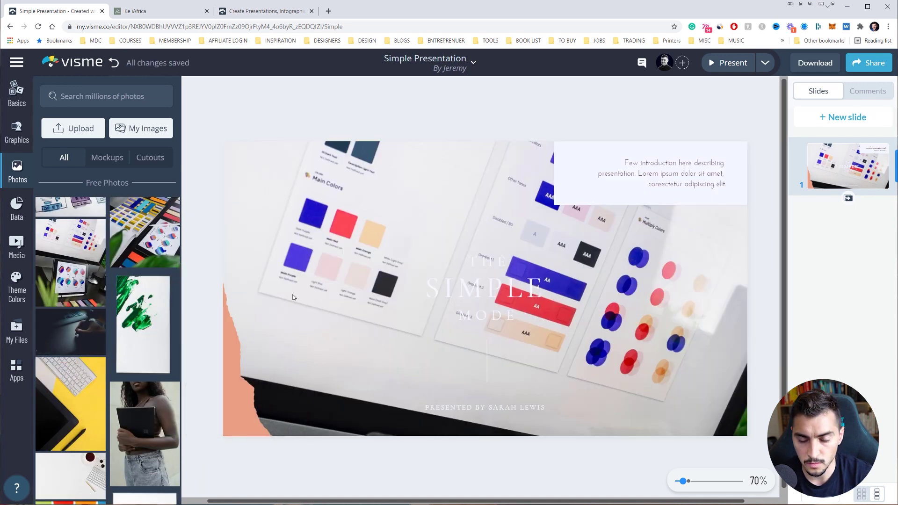
Step: Change the title's large middle word to "DESIGNER"
click(489, 290)
double_click(546, 296)
text(DESIGNER)
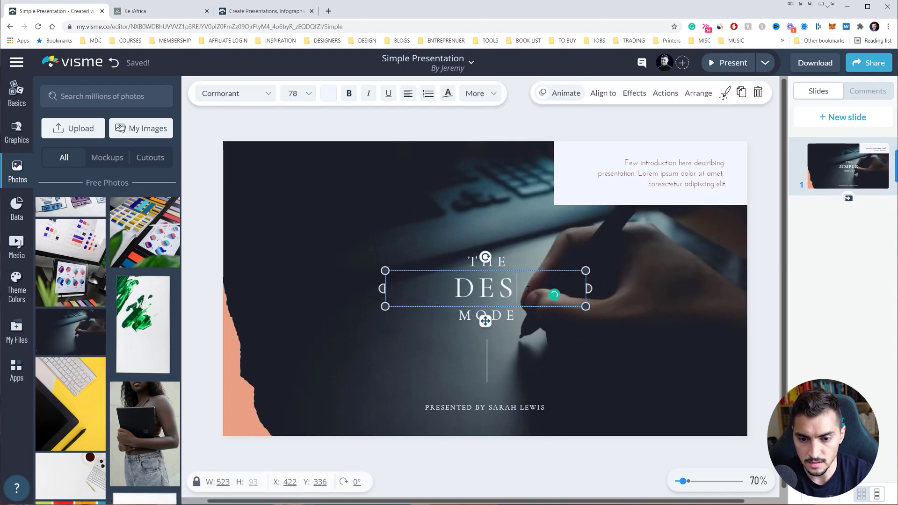
Step: Change the title's third line to "CHRONICES" and widen its text box so the word fits on one line
click(513, 318)
key(ctrl+a)
click(512, 320)
double_click(512, 319)
text(CHRO)
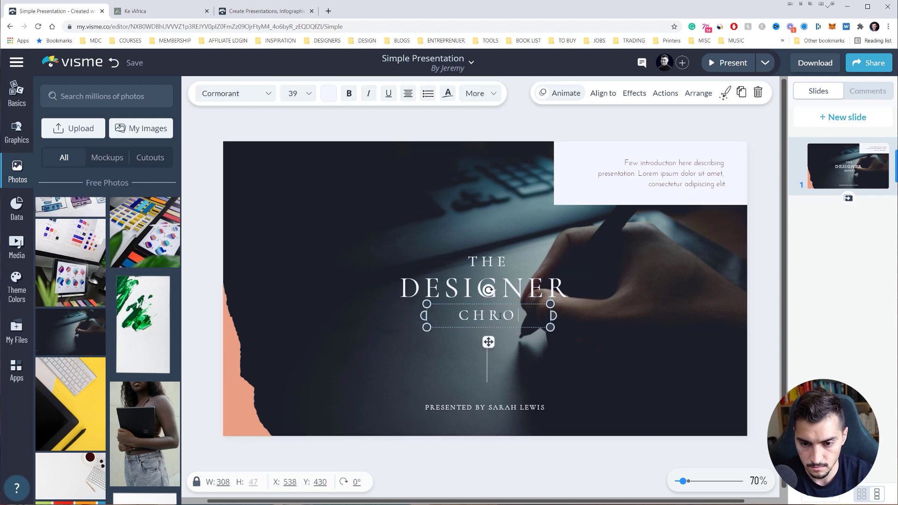
text(NICLE)
key(BackSpace)
key(BackSpace)
text(ES)
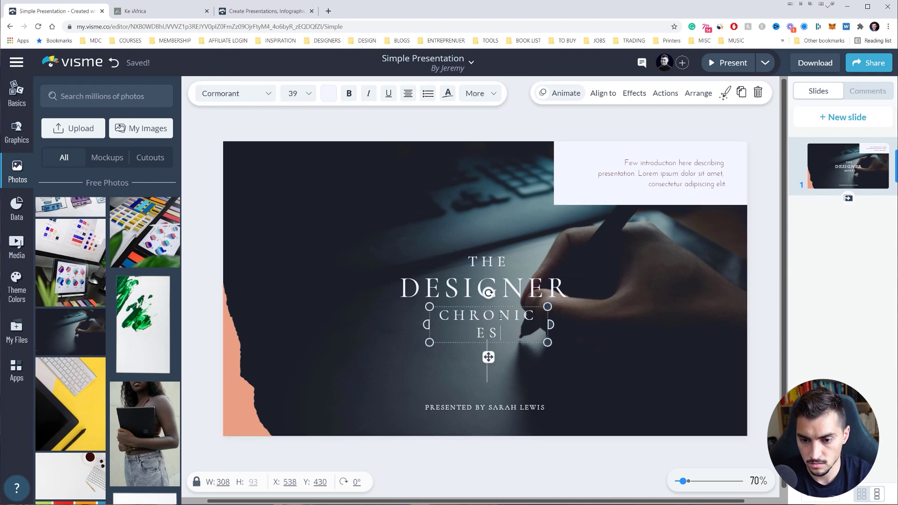
drag(551, 324, 582, 316)
drag(516, 316, 538, 327)
Step: Replace the name in the "PRESENTED BY" line with the presenter's full name
click(495, 412)
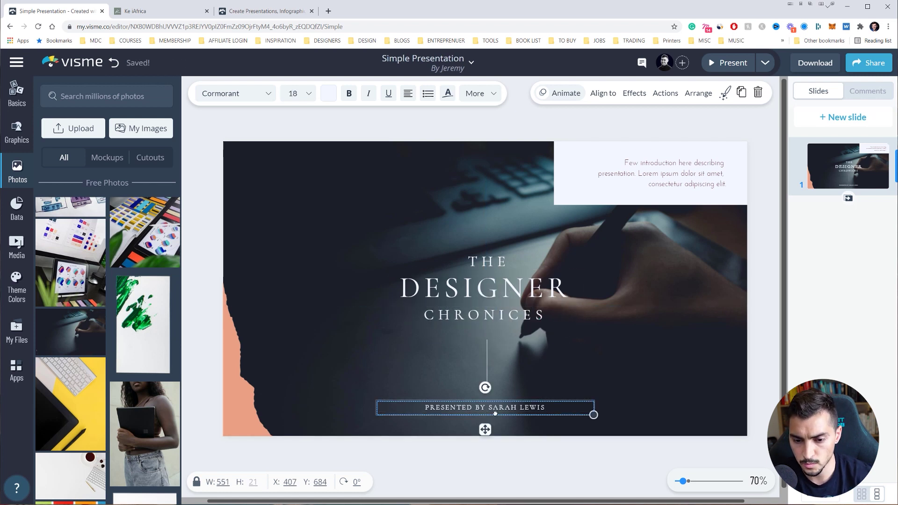
triple_click(492, 407)
click(545, 407)
text(JEREMY MURA)
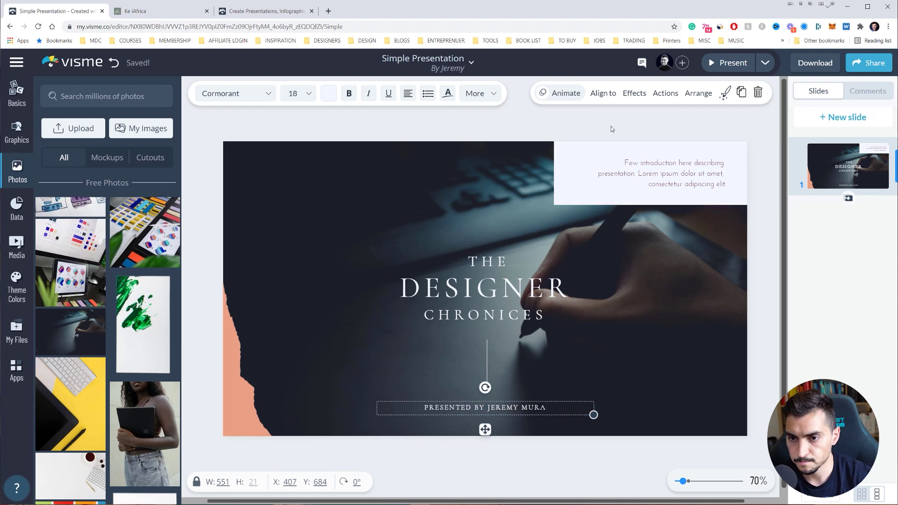
click(612, 130)
click(509, 234)
scroll(577, 433, down, 1)
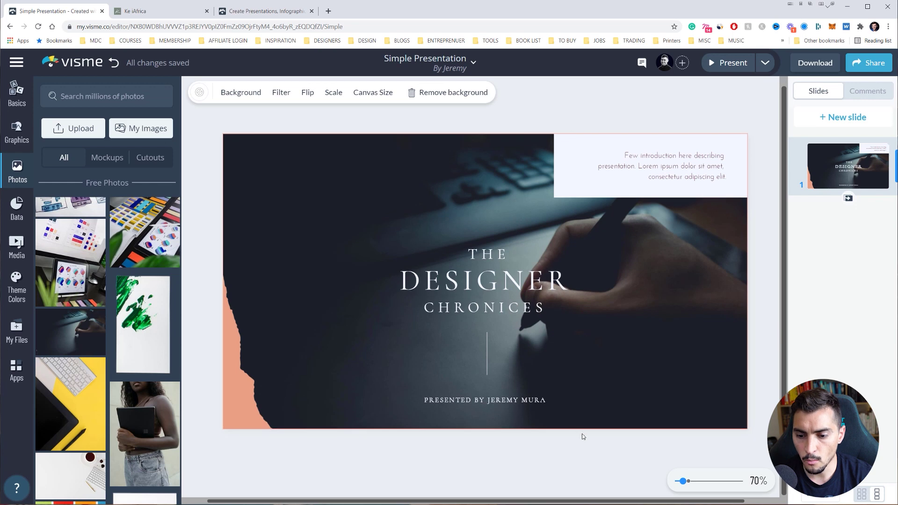
mouse_move(683, 481)
mouse_down()
mouse_move(730, 482)
mouse_move(689, 482)
mouse_up()
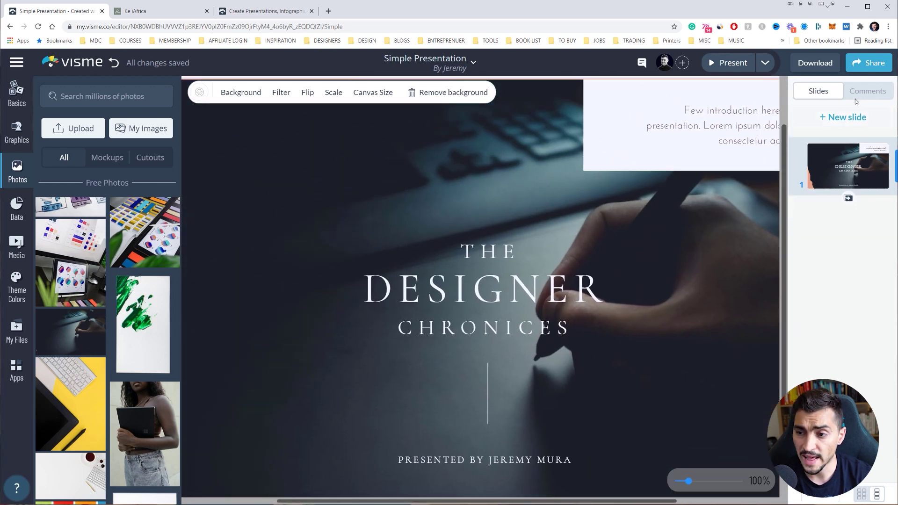
Step: Add a new slide from the Steps/Process layouts, using the timeline design with four processes
click(832, 118)
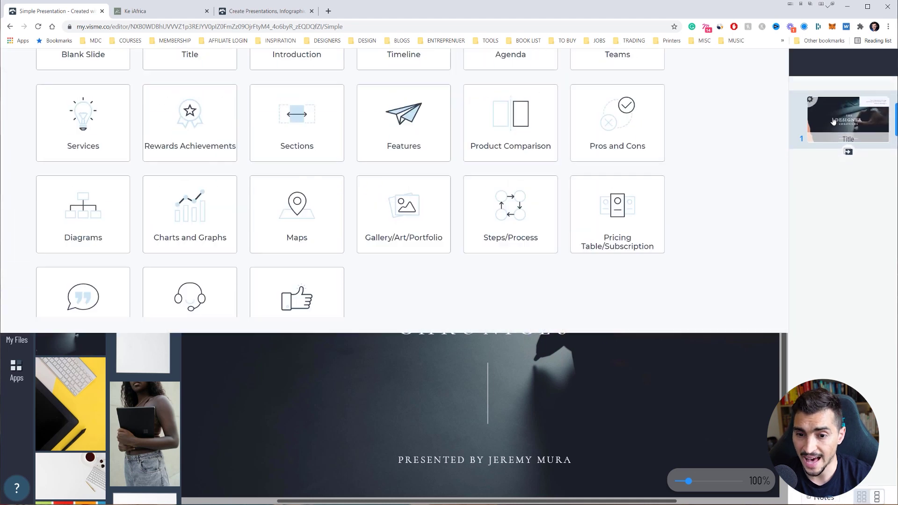
scroll(326, 212, down, 1)
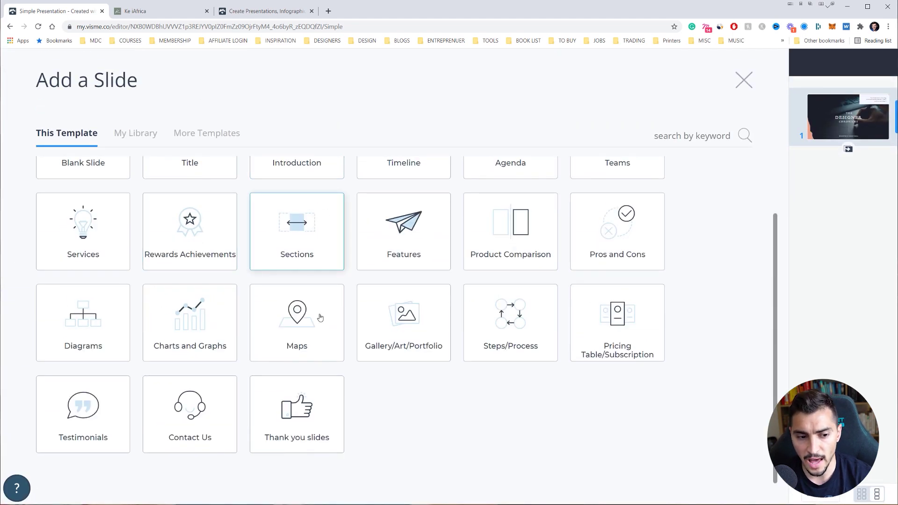
scroll(500, 405, up, 1)
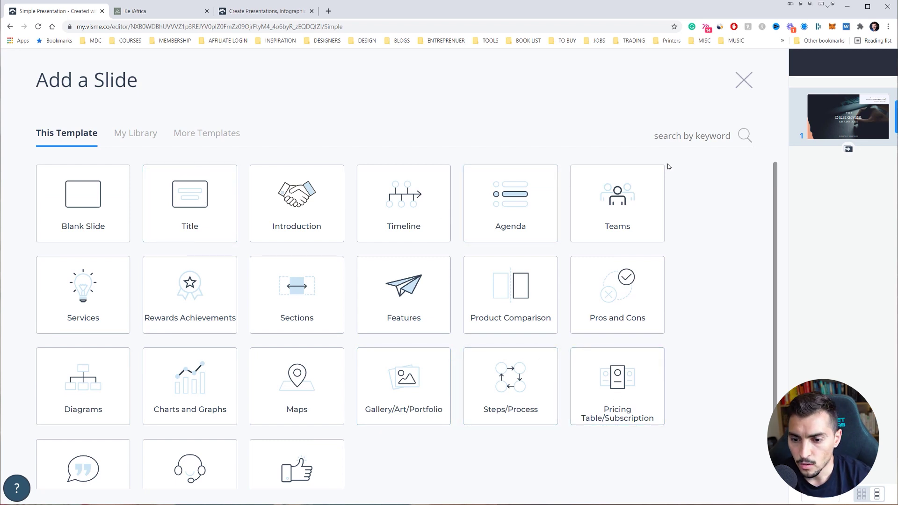
click(500, 379)
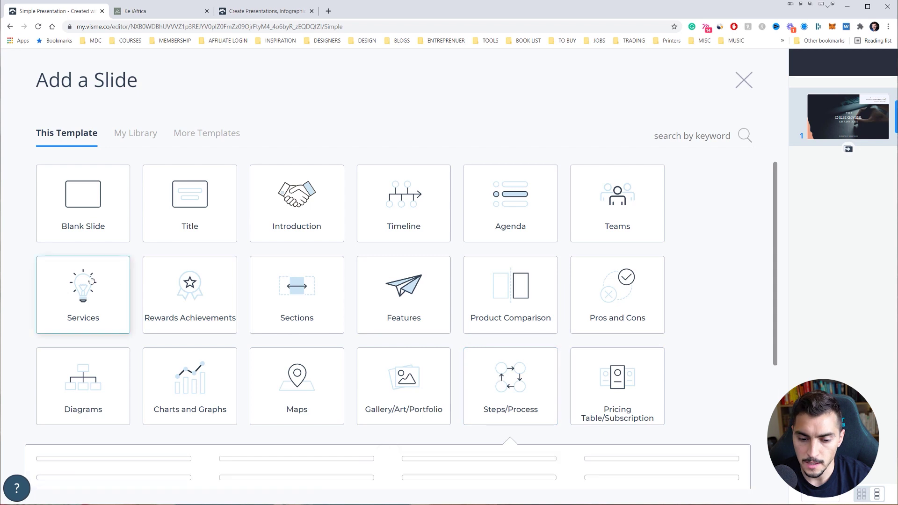
scroll(167, 260, down, 4)
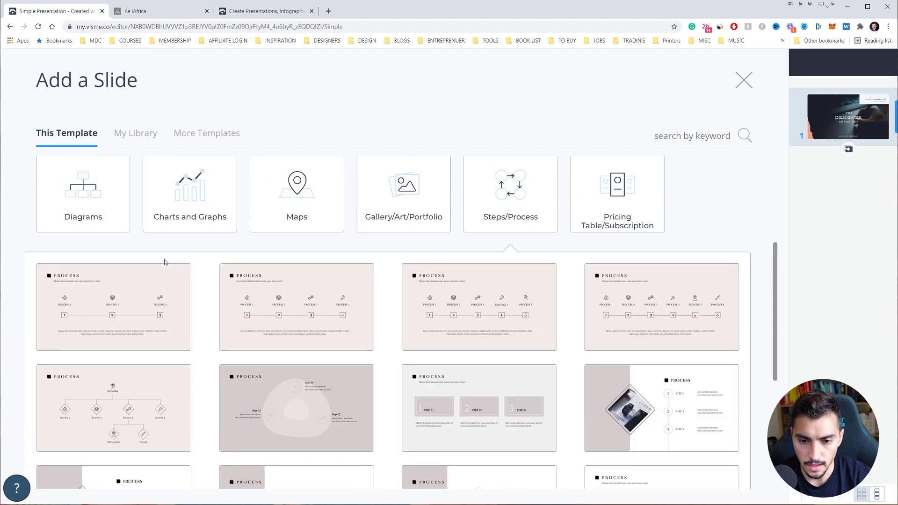
scroll(164, 262, down, 2)
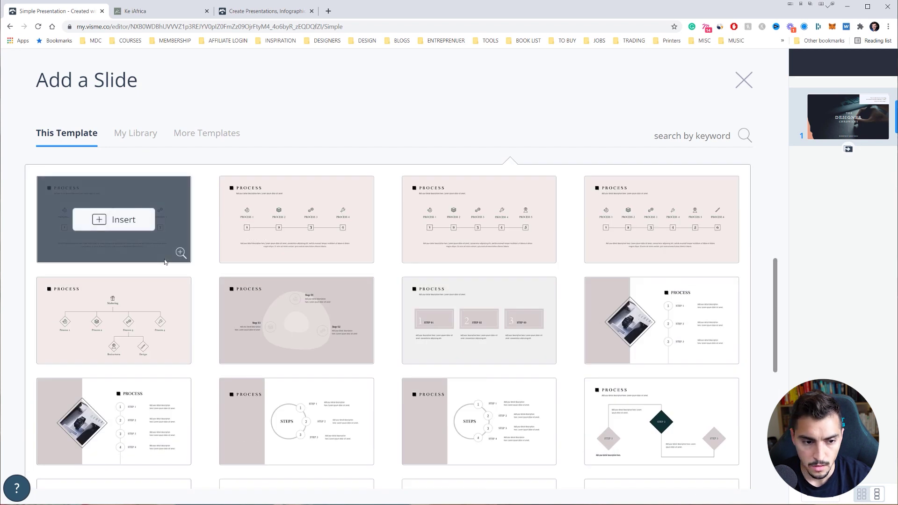
mouse_move(293, 225)
mouse_move(94, 233)
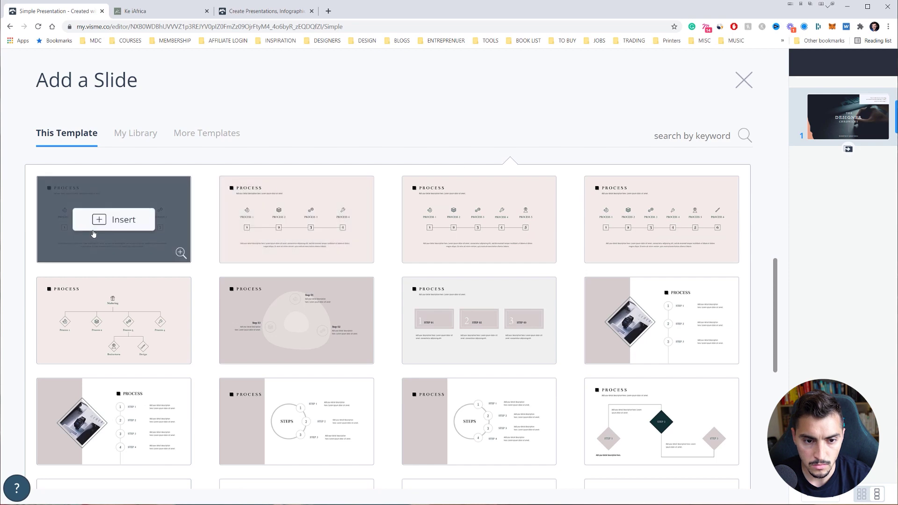
click(294, 225)
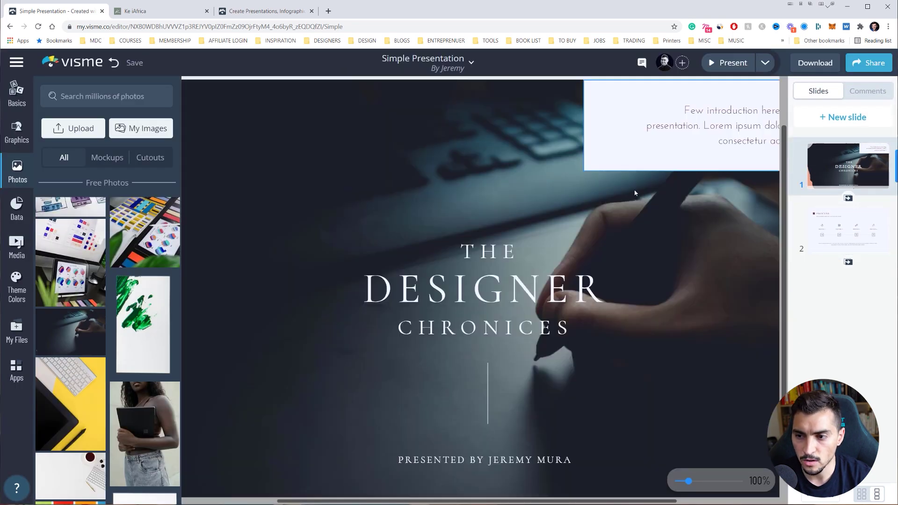
Step: On the new process slide, rename the PROCESS 1 label to "Discovery"
click(840, 227)
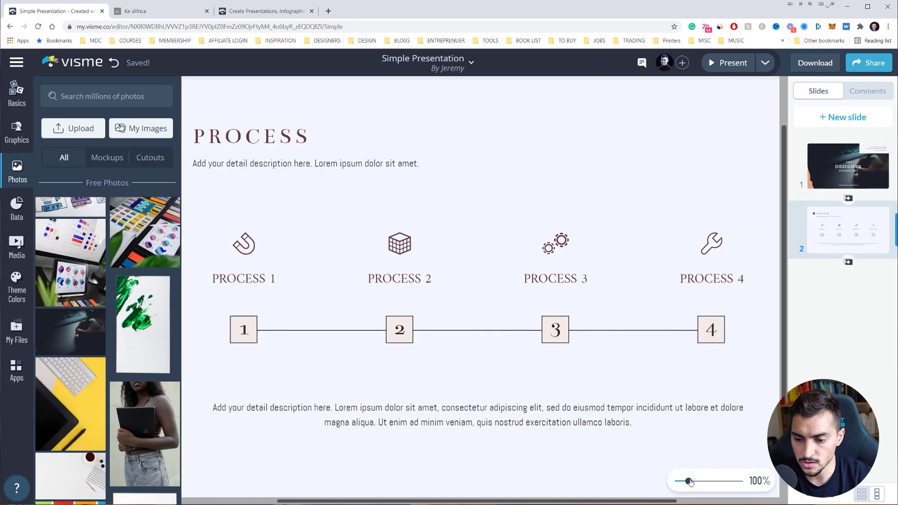
drag(691, 482, 684, 483)
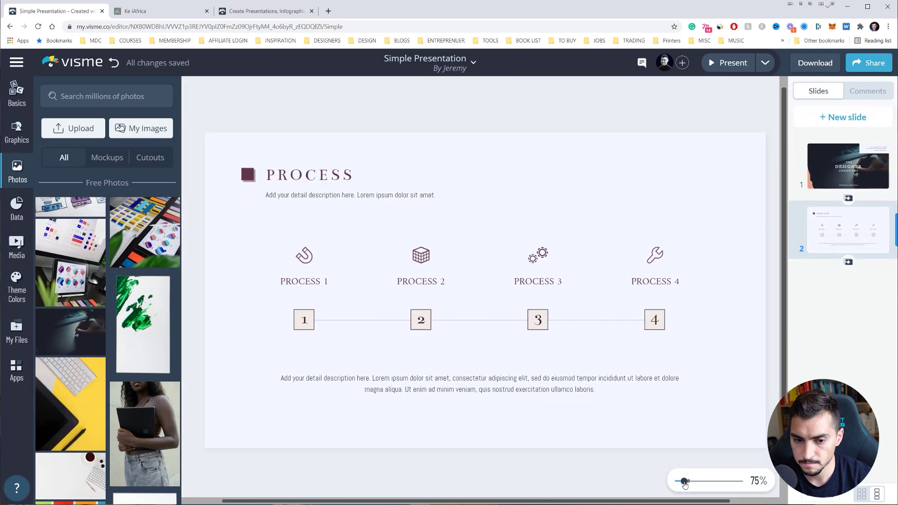
click(304, 282)
double_click(319, 283)
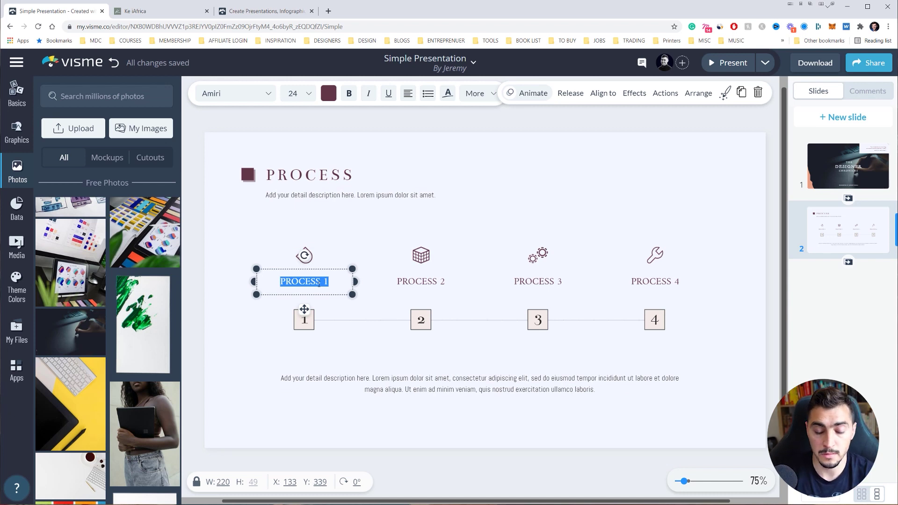
text(d)
key(BackSpace)
key(BackSpace)
key(BackSpace)
key(BackSpace)
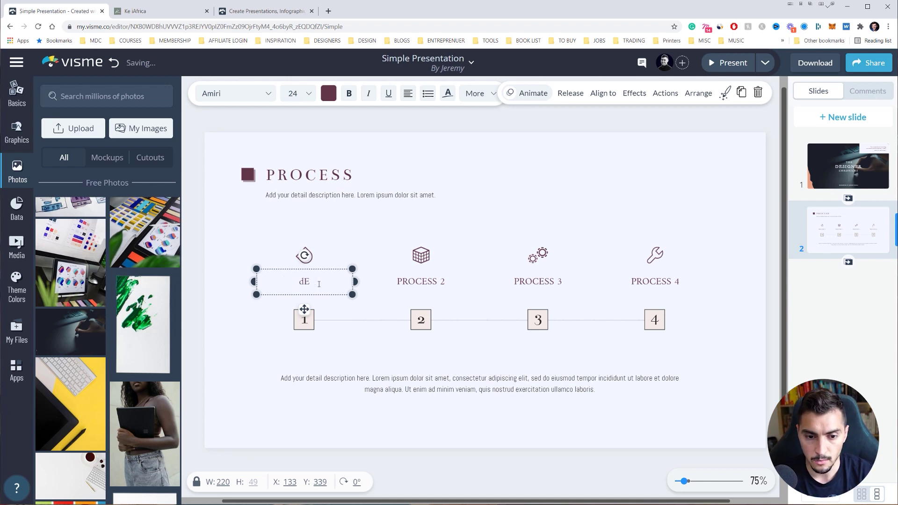
key(BackSpace)
key(BackSpace)
double_click(318, 284)
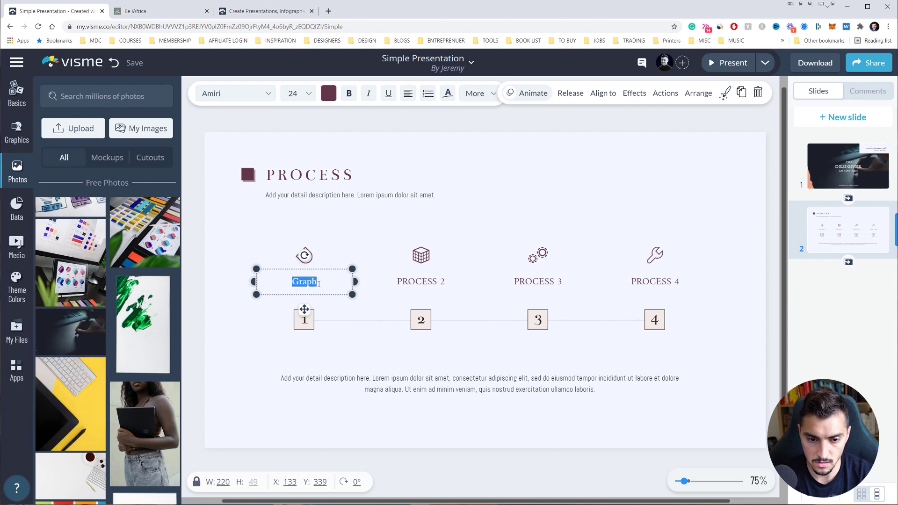
text(d)
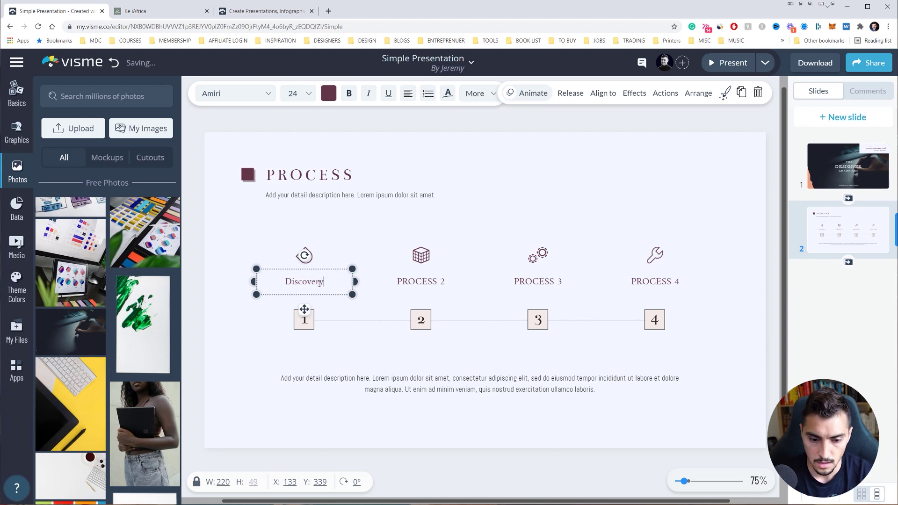
text(iscoveryM)
key(BackSpace)
Step: Rename the PROCESS 2 label to "Research"
click(418, 283)
double_click(419, 283)
text(D)
text(esearch)
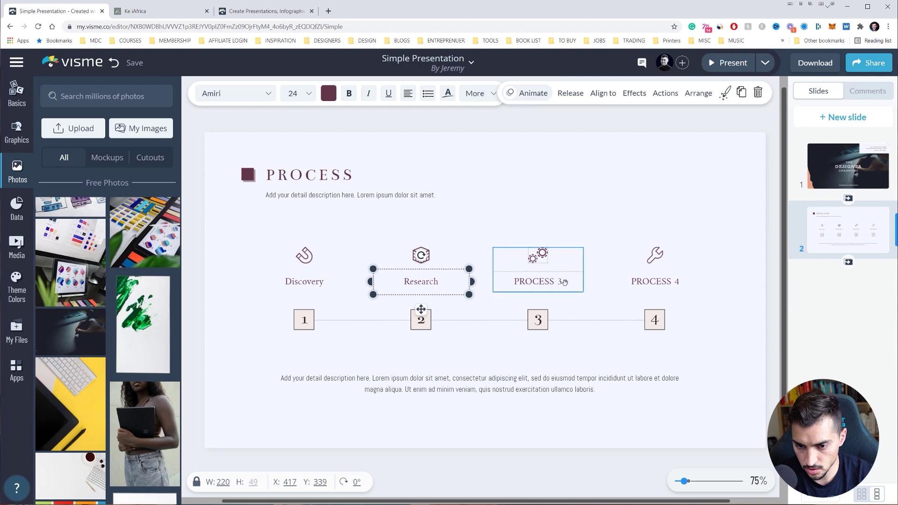
Step: Rename the PROCESS 3 label to "Design"
double_click(542, 282)
text(dESIGN)
key(ctrl+a)
text(Design)
Step: Rename the PROCESS 4 label to "Delivery"
click(634, 281)
double_click(635, 282)
text(Del)
scroll(781, 257, down, 1)
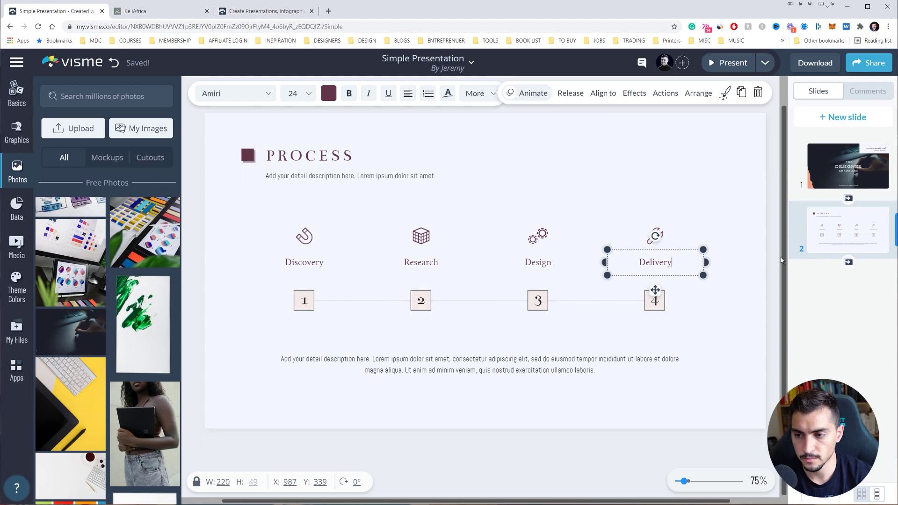
click(847, 166)
click(848, 230)
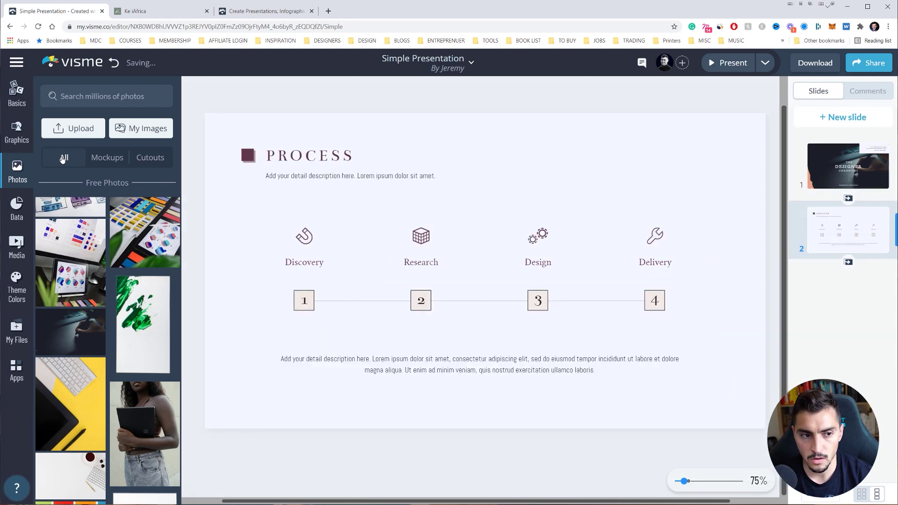
Step: Add the flat Business & Finance illustration of banknotes and a phone above the Design label, scaled to 101 × 71
click(16, 133)
scroll(102, 209, down, 2)
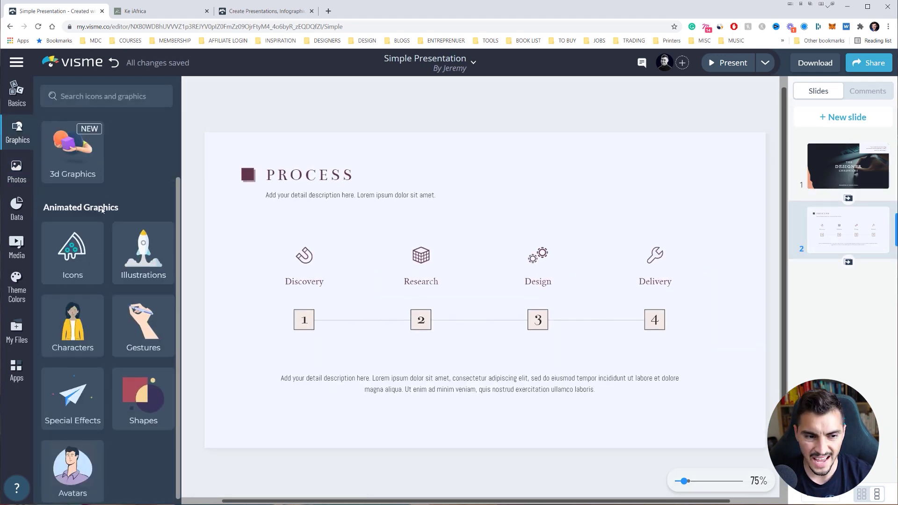
click(143, 255)
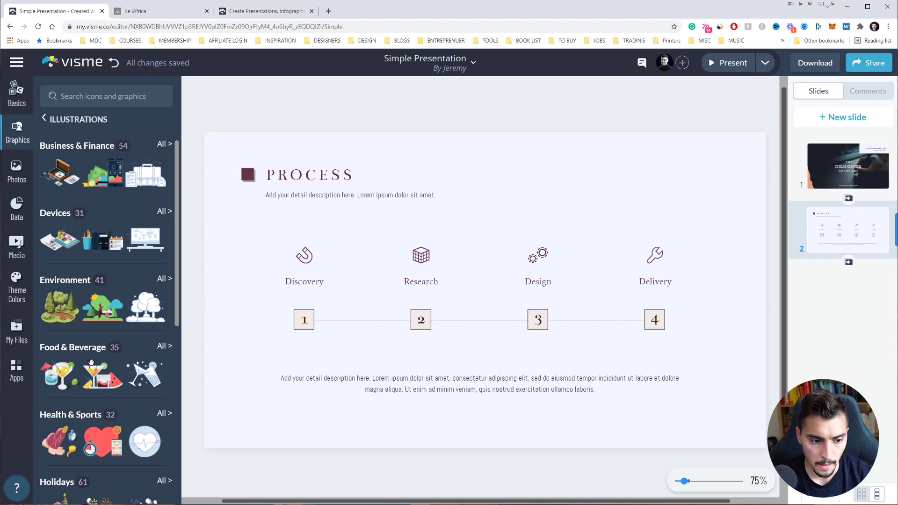
click(50, 145)
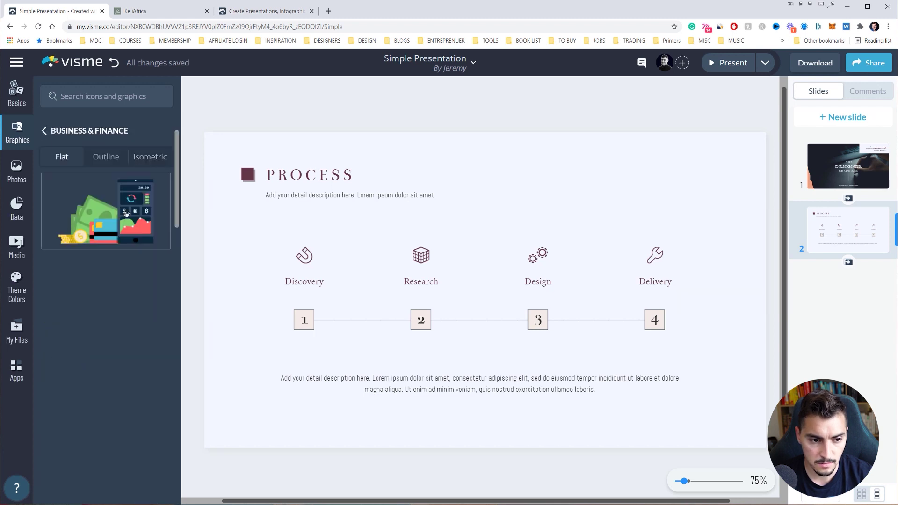
drag(120, 233, 325, 260)
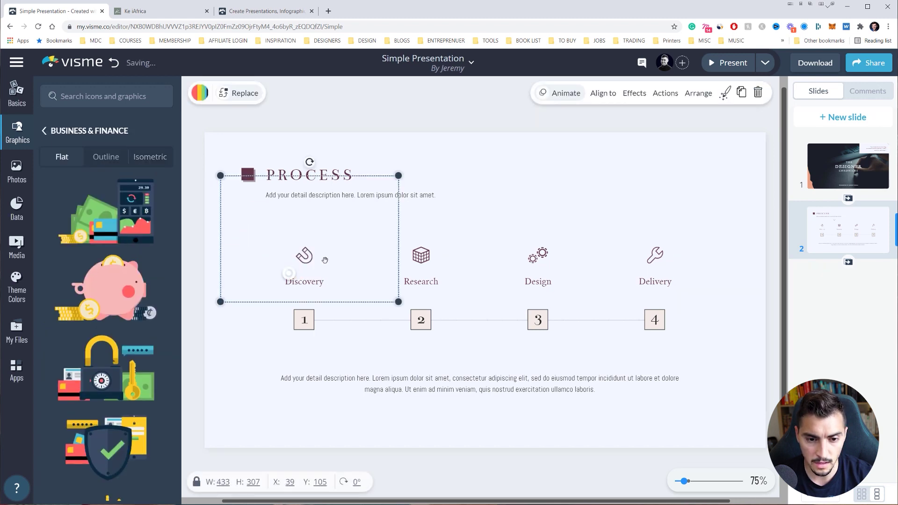
drag(362, 241, 518, 362)
drag(557, 283, 556, 234)
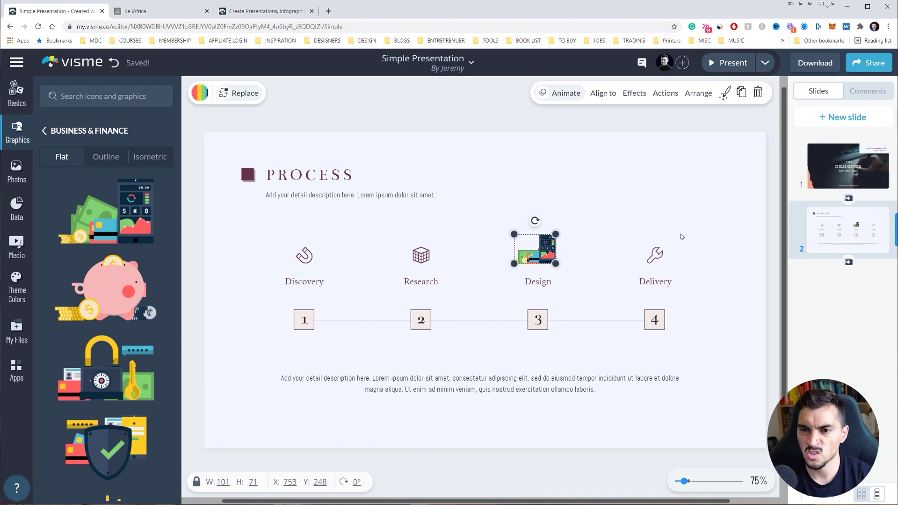
Step: Leave the editor for the dashboard and start a new project with the Customize option
click(16, 62)
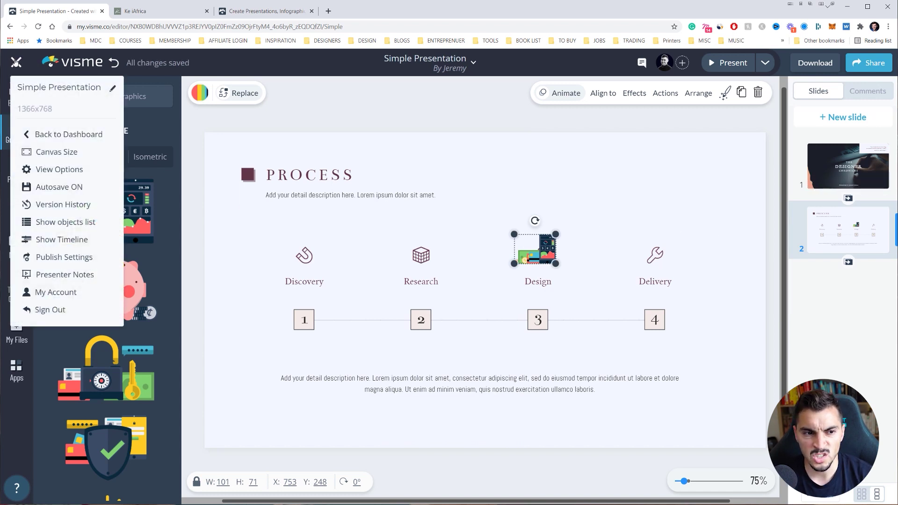
click(66, 134)
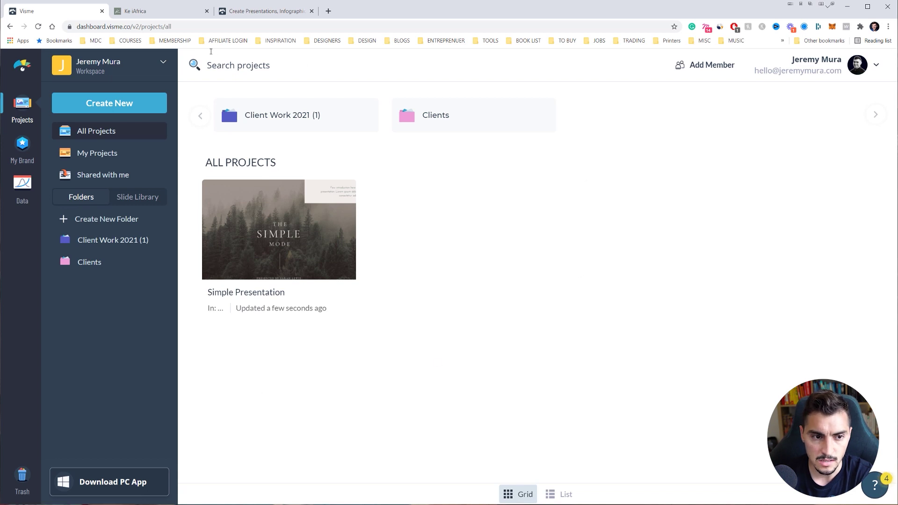
click(124, 105)
mouse_move(125, 132)
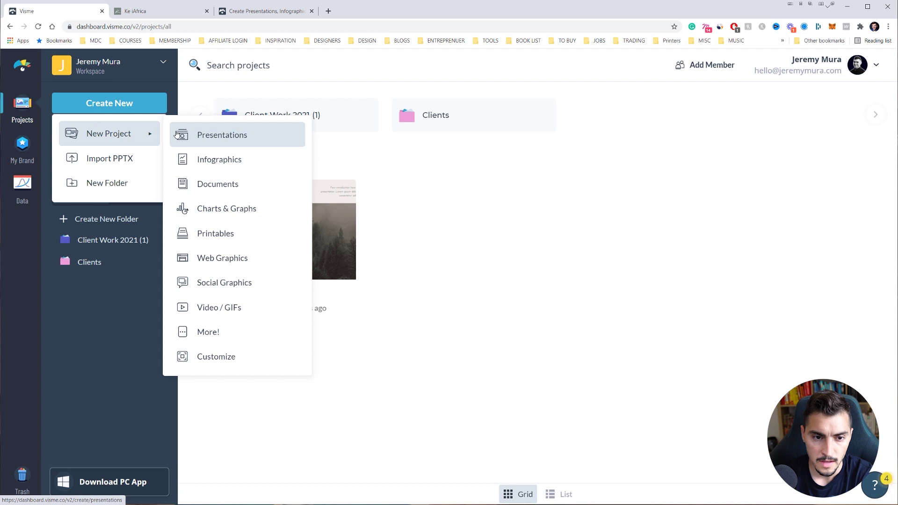
click(212, 363)
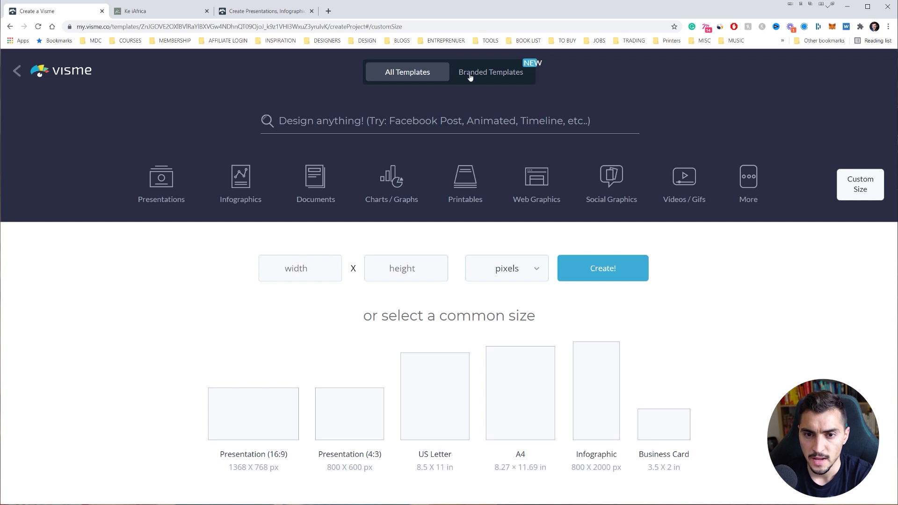
Step: Switch to the branded templates and start the Brand Wizard
click(509, 77)
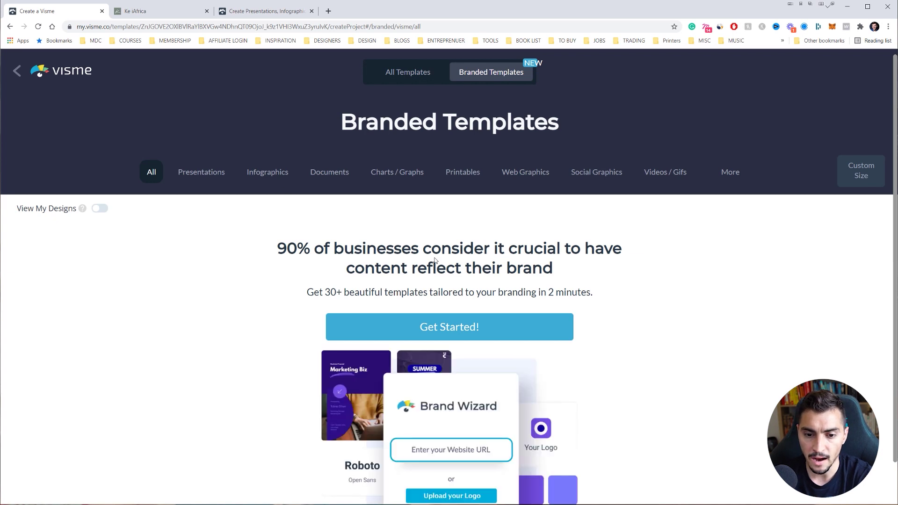
scroll(397, 258, down, 1)
click(435, 280)
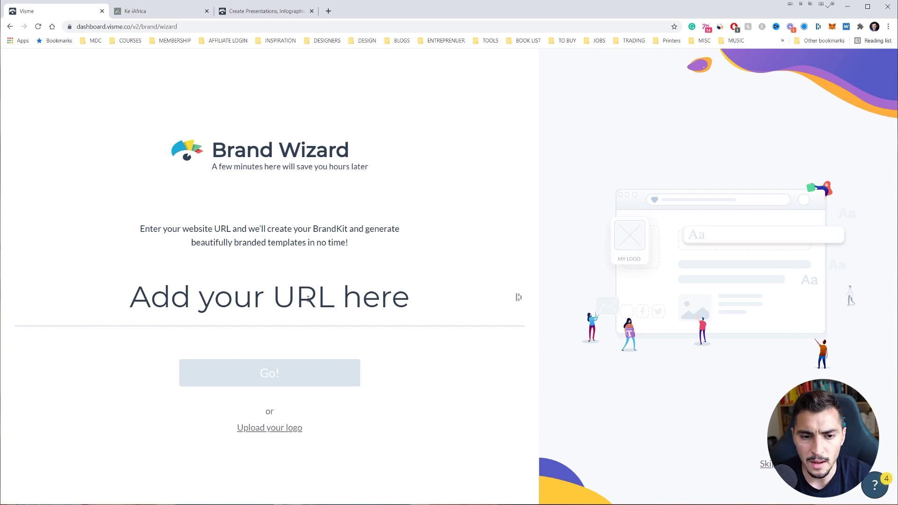
Step: Look over the Ke iAfrica website's homepage, from its products down to the customer reviews
click(135, 11)
scroll(516, 281, down, 10)
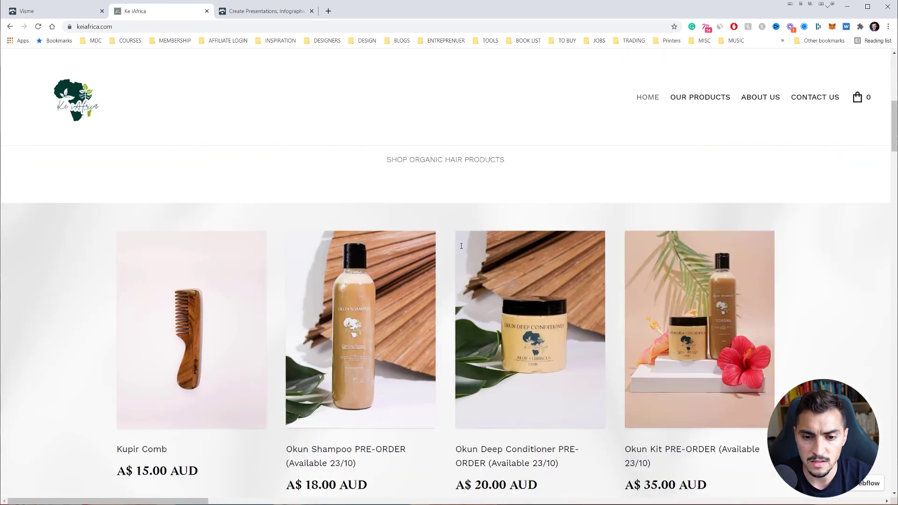
scroll(517, 281, down, 15)
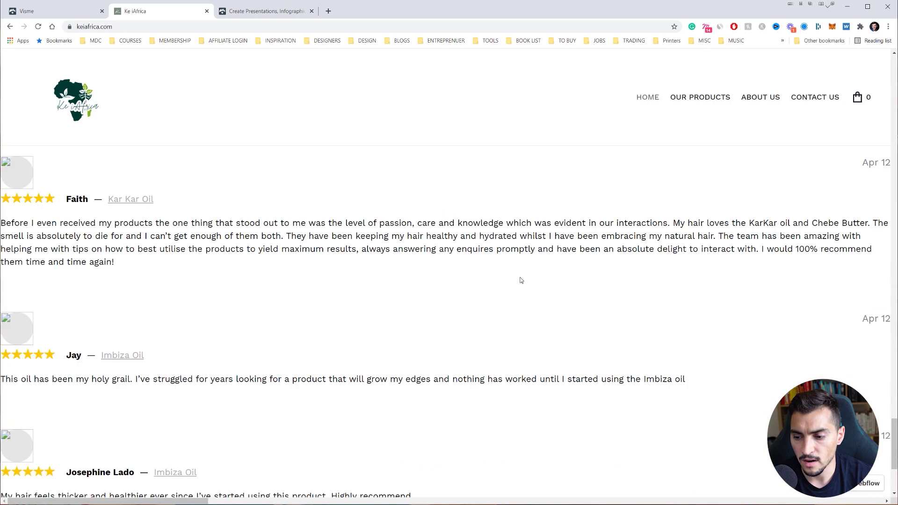
scroll(525, 284, up, 10)
scroll(525, 284, up, 10)
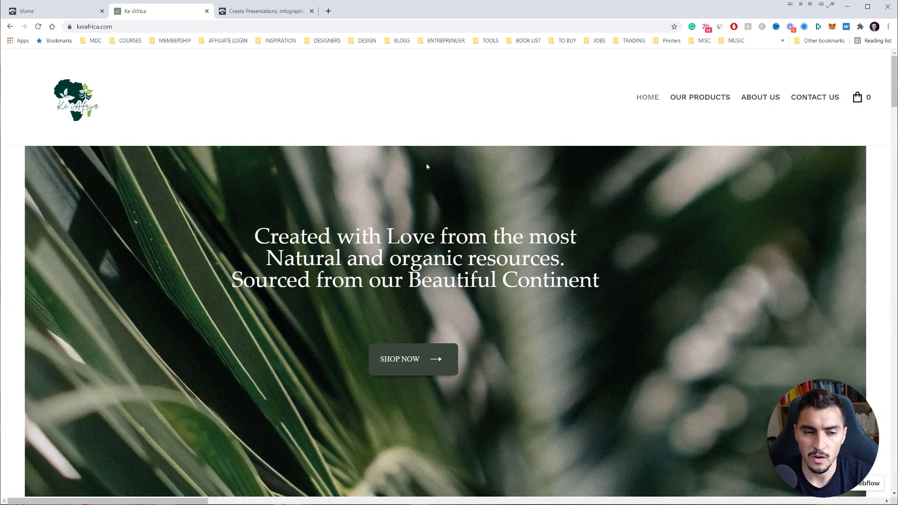
click(54, 13)
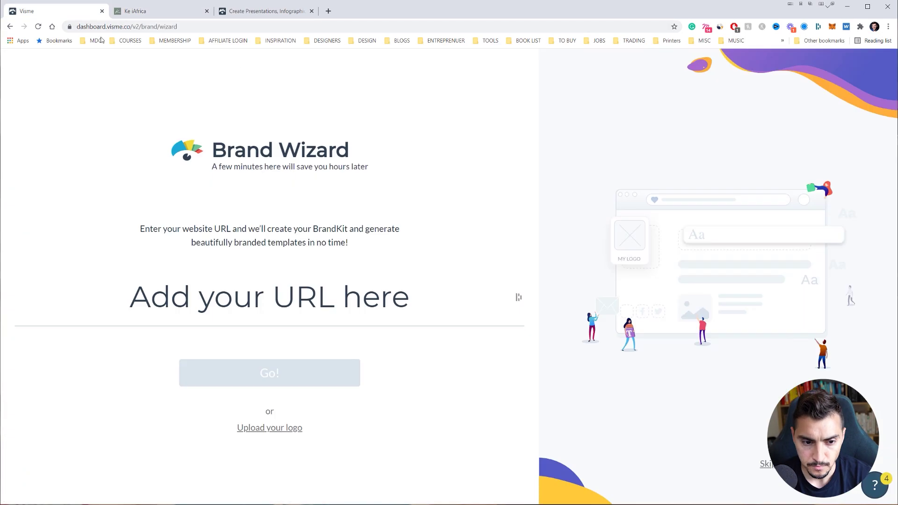
click(155, 13)
click(127, 26)
click(53, 11)
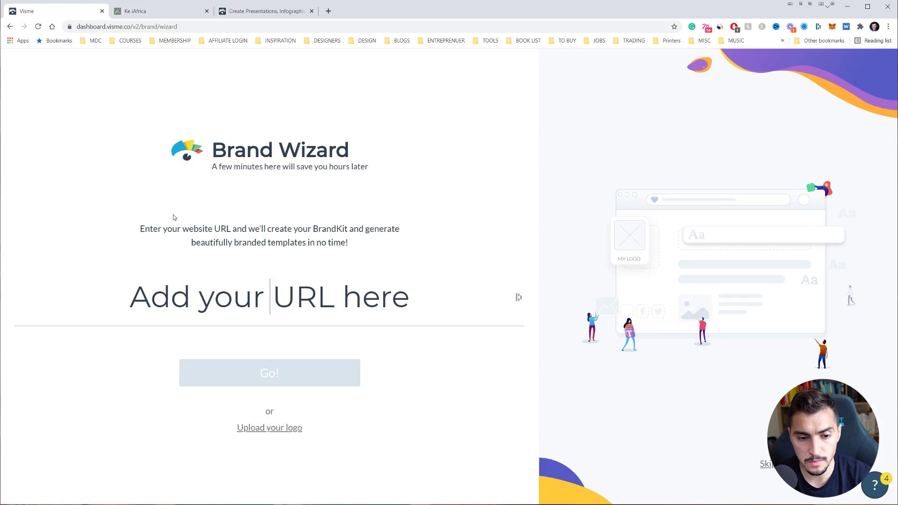
text(https://www.keiafrica.com/)
click(270, 374)
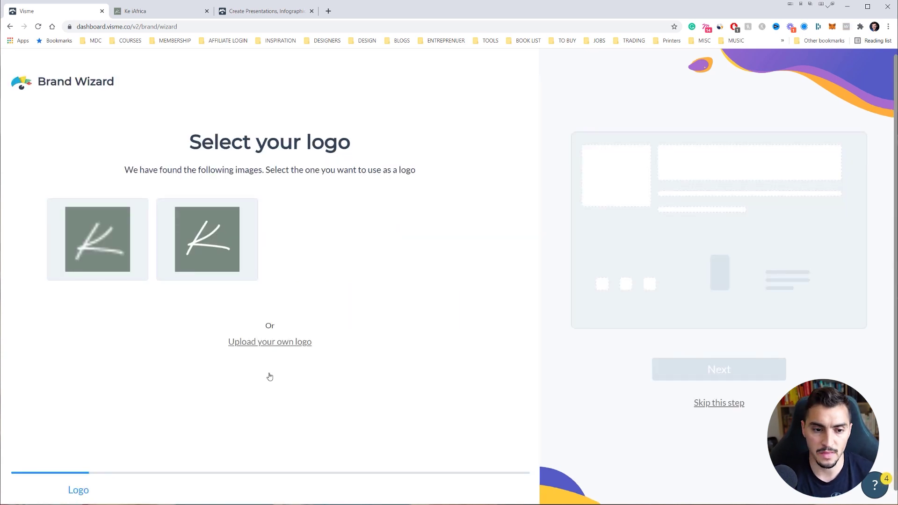
Step: Use the sharper K image as the logo and add Georgia and Montserrat as the brand fonts
click(200, 240)
click(689, 367)
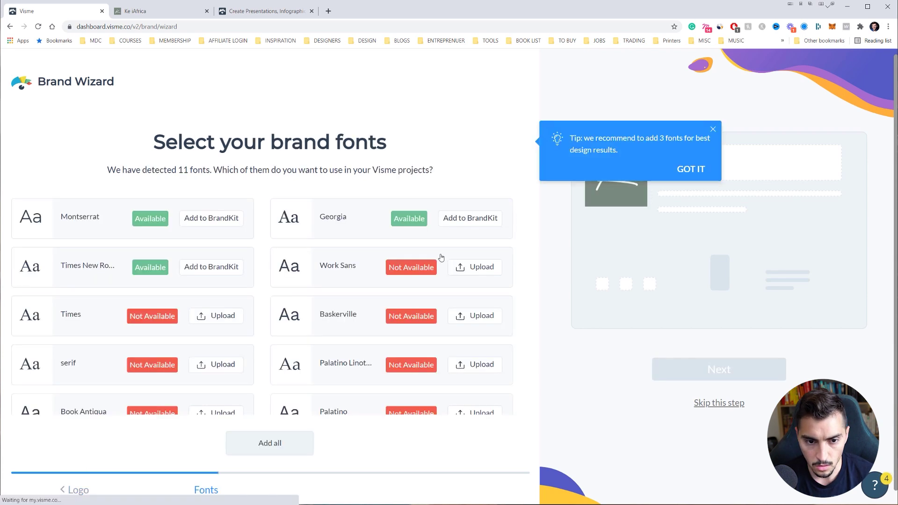
scroll(387, 213, down, 2)
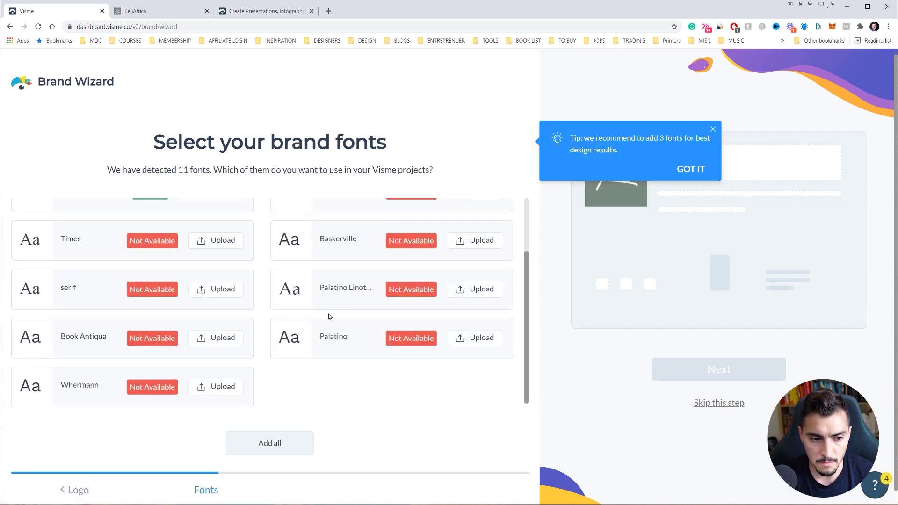
scroll(121, 351, up, 2)
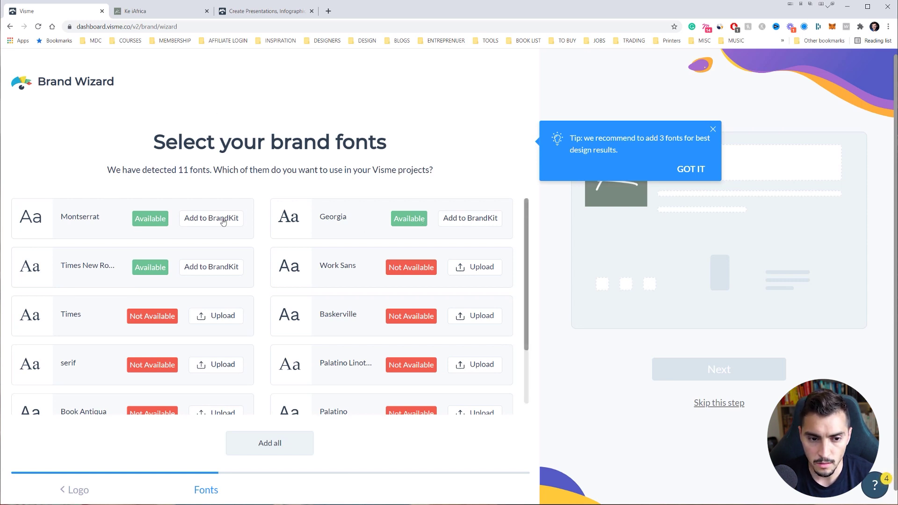
click(445, 218)
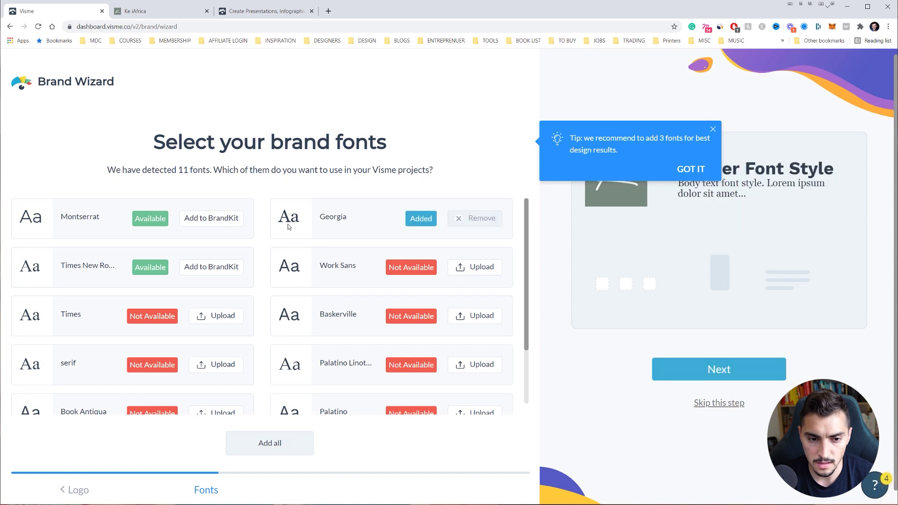
click(193, 219)
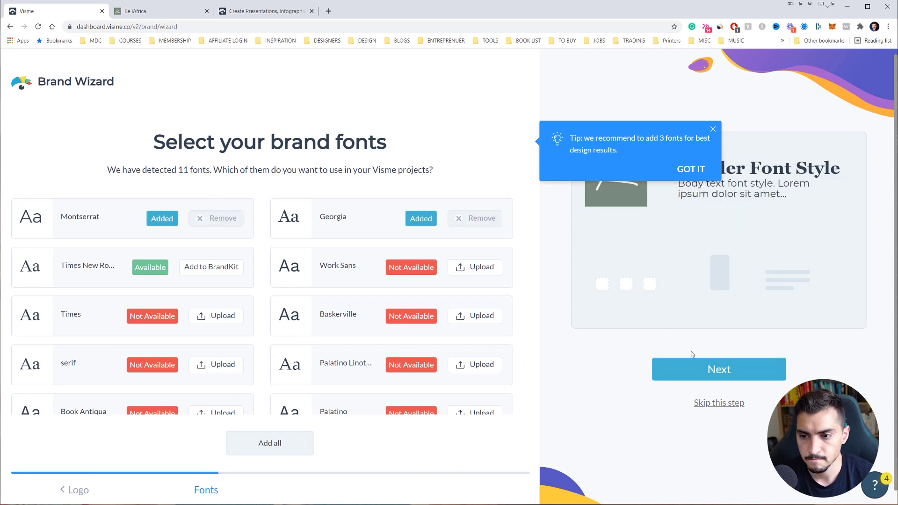
click(702, 373)
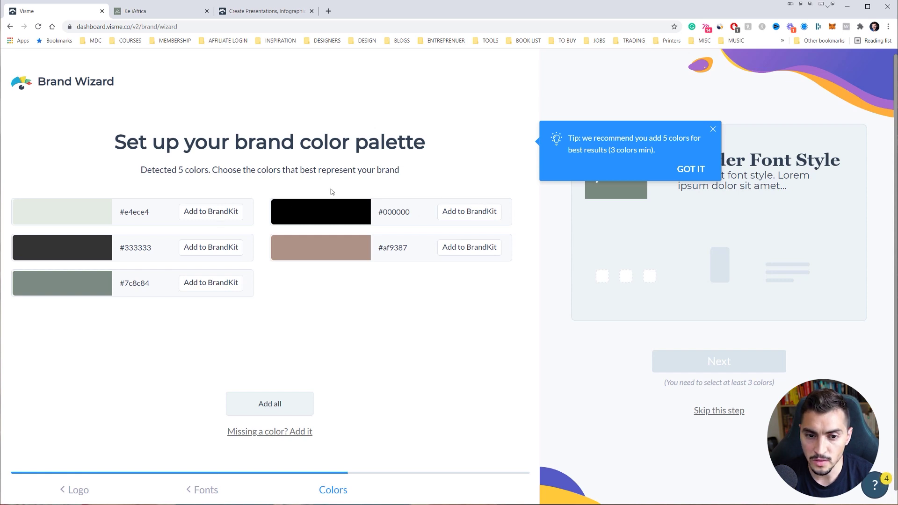
Step: Add all the detected colors to the brand kit and continue to the theme choice
click(270, 407)
click(697, 168)
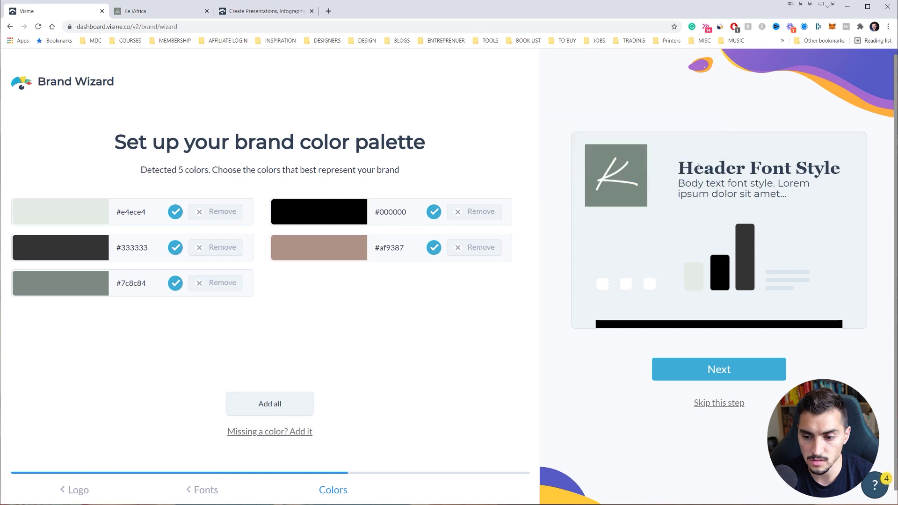
click(702, 369)
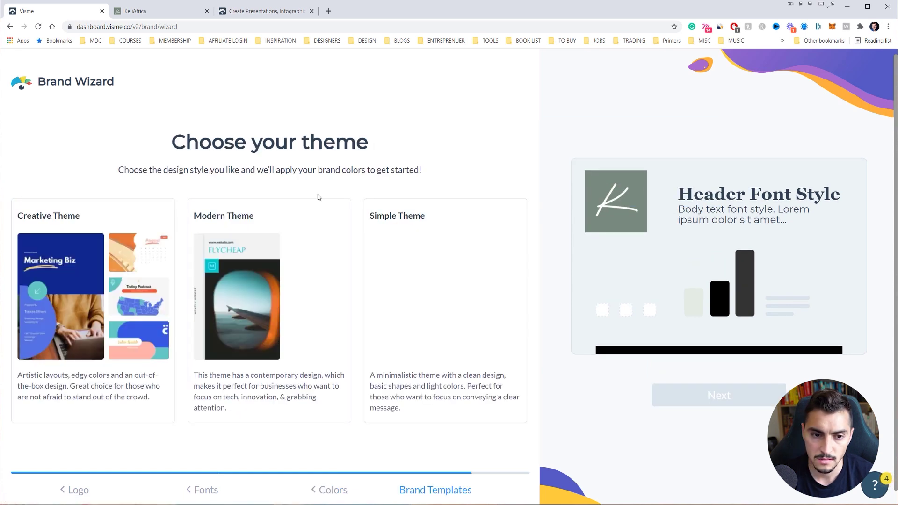
Step: Compare the themes with the Ke iAfrica website and generate the branded templates with the Simple Theme
scroll(349, 190, down, 1)
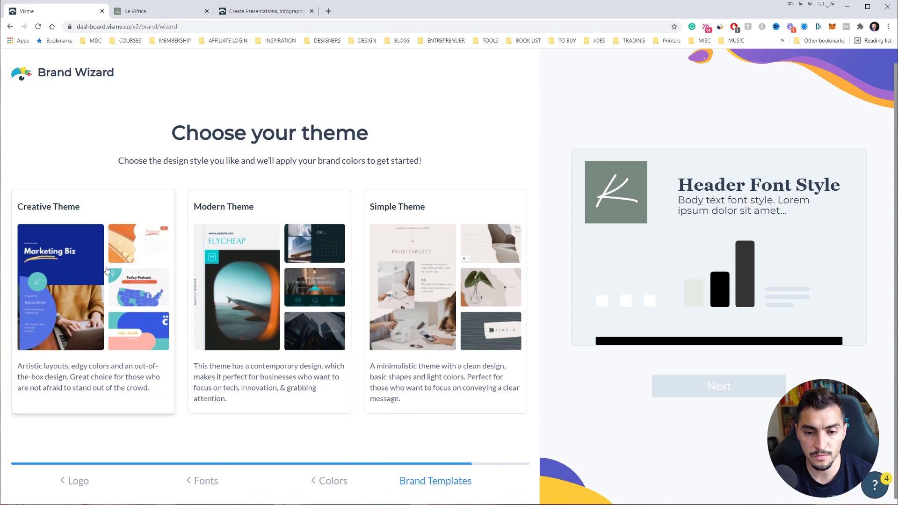
key(ctrl+Tab)
scroll(332, 184, down, 10)
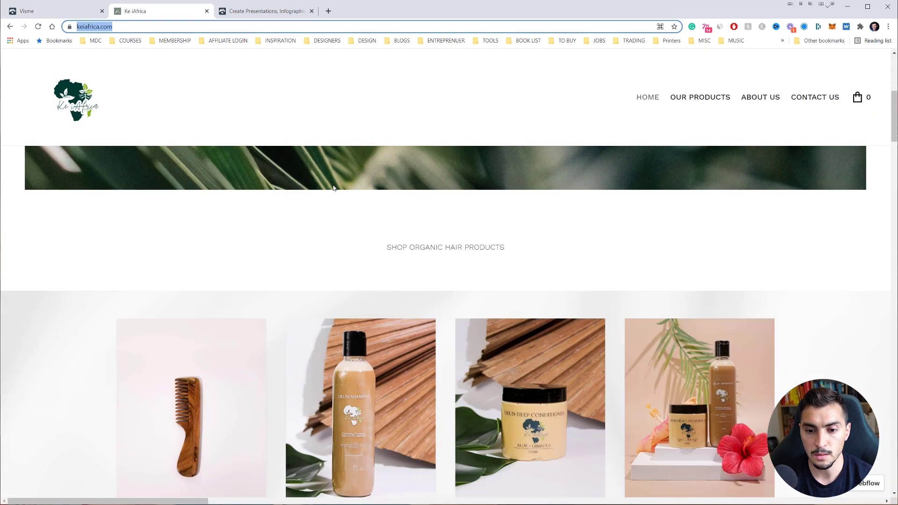
scroll(333, 187, down, 5)
key(ctrl+shift+Tab)
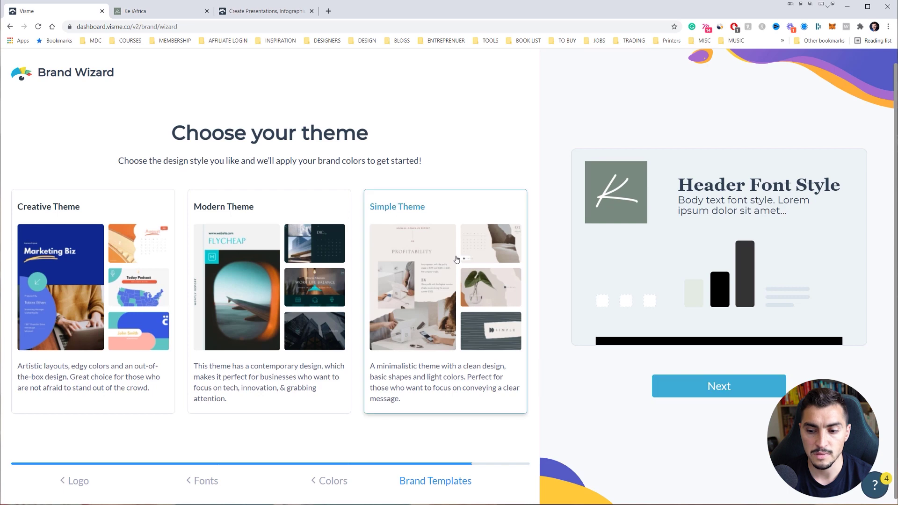
click(737, 391)
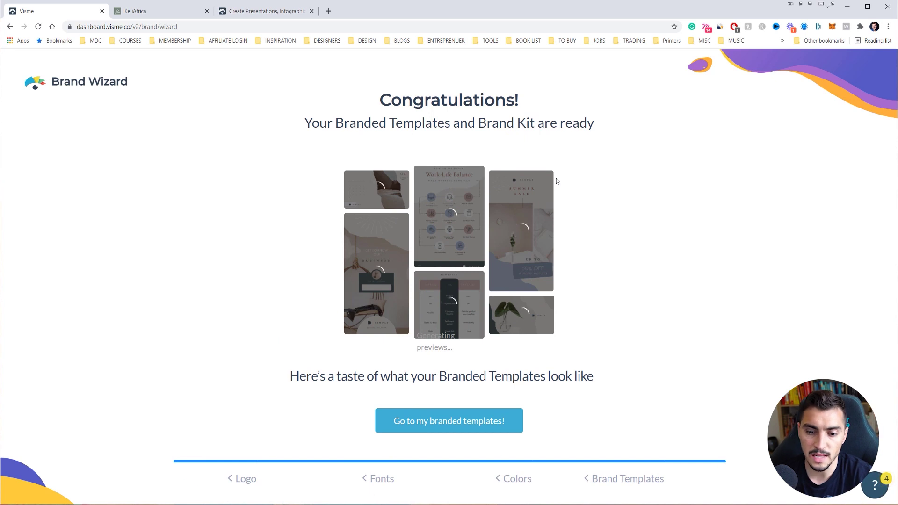
Step: Open the branded templates and examine how the logo, fonts and colors are applied to the different designs
click(458, 420)
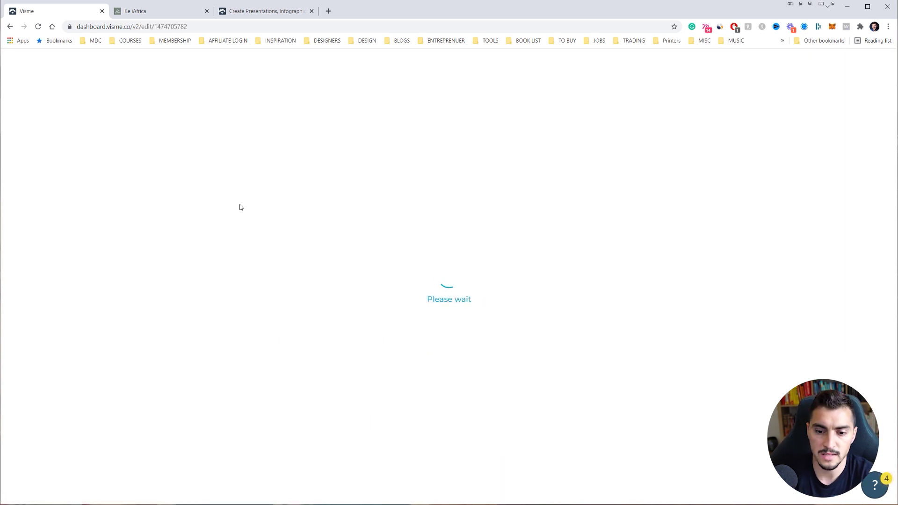
scroll(711, 154, down, 2)
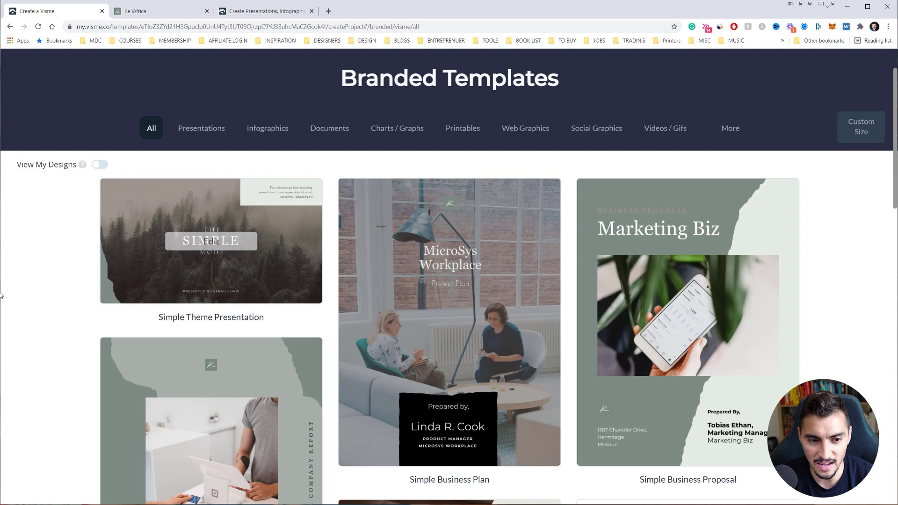
mouse_move(204, 268)
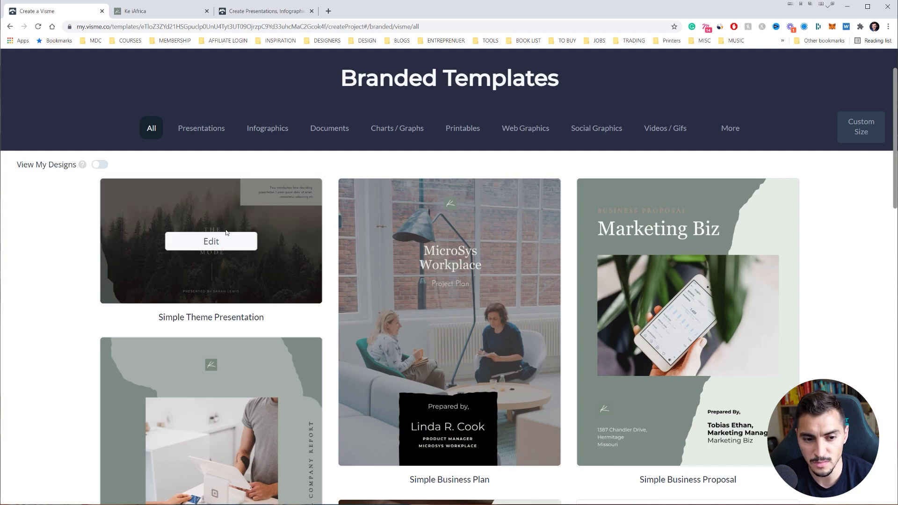
scroll(30, 323, down, 6)
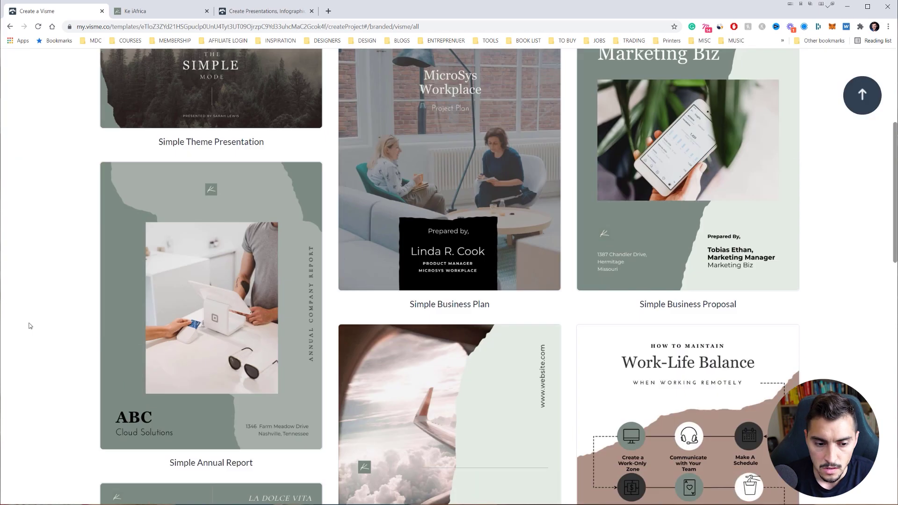
scroll(30, 326, down, 4)
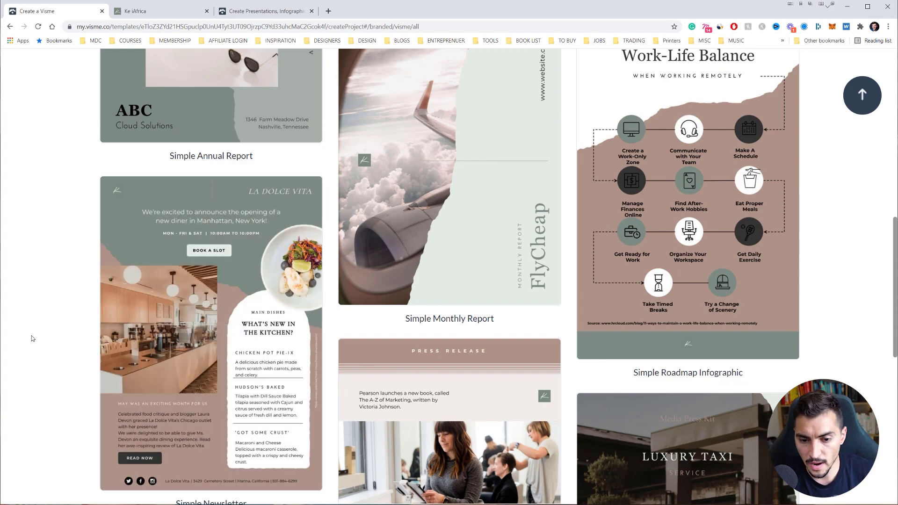
scroll(36, 337, down, 2)
scroll(37, 337, down, 5)
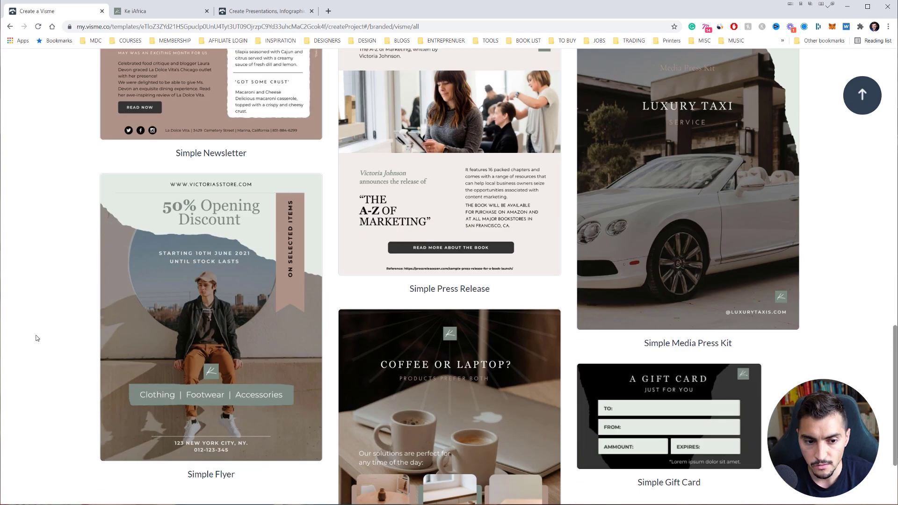
Step: Browse the remaining branded templates and open the Simple Facebook Post design for editing
scroll(37, 338, down, 9)
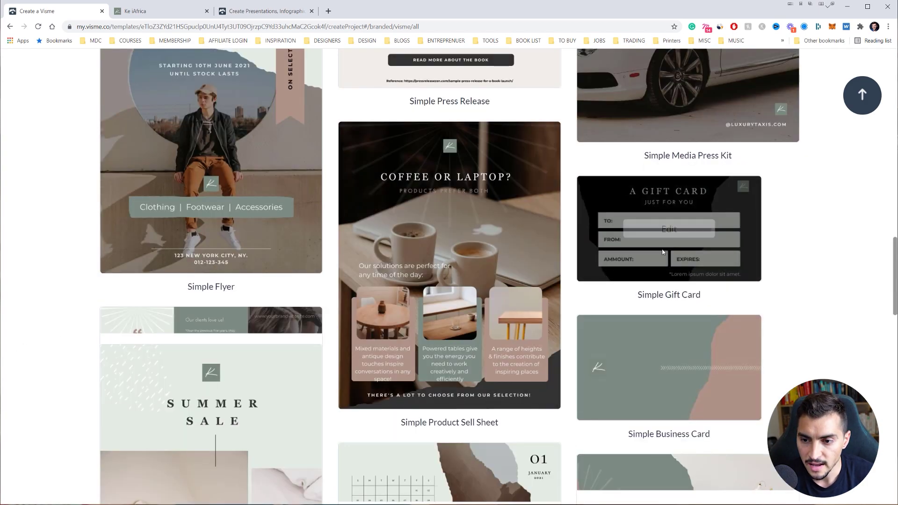
scroll(844, 257, down, 12)
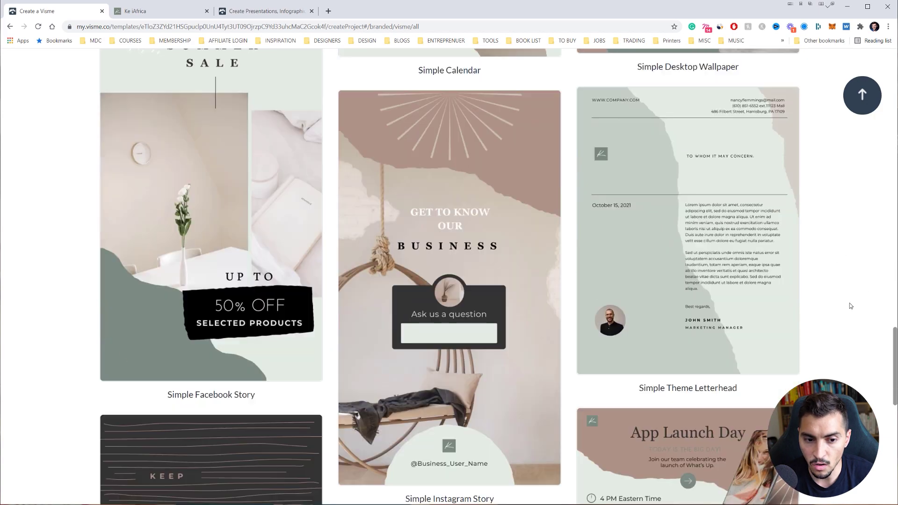
scroll(851, 305, down, 7)
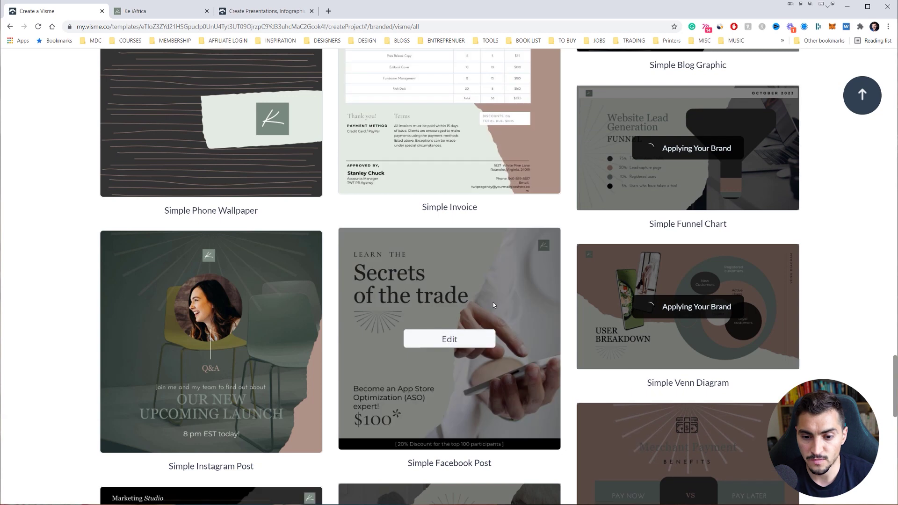
click(441, 339)
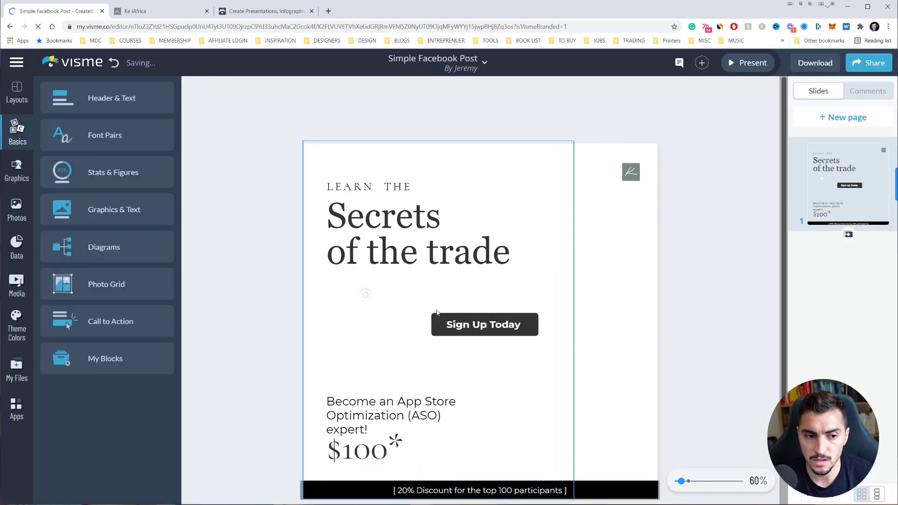
scroll(457, 161, down, 1)
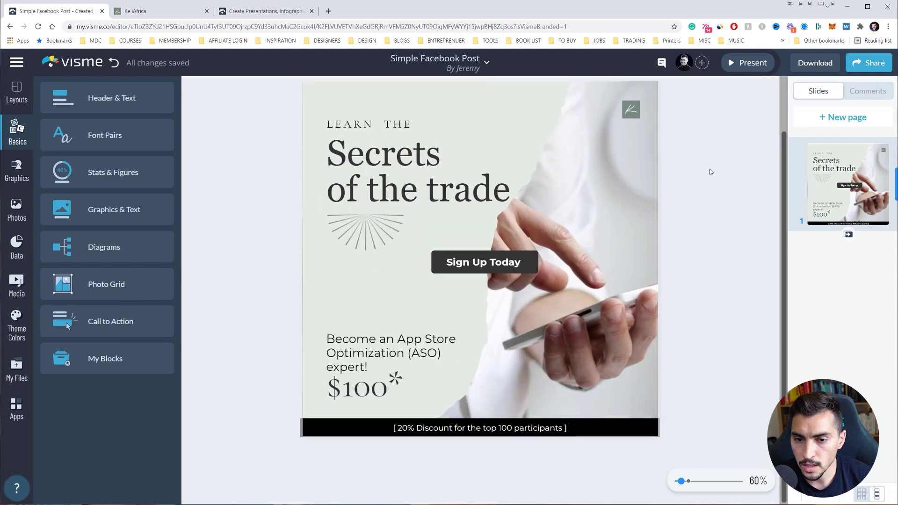
Step: Replace the "Secrets of the trade" headline with "Feel fresh with this."
scroll(384, 159, up, 1)
click(452, 193)
click(452, 193)
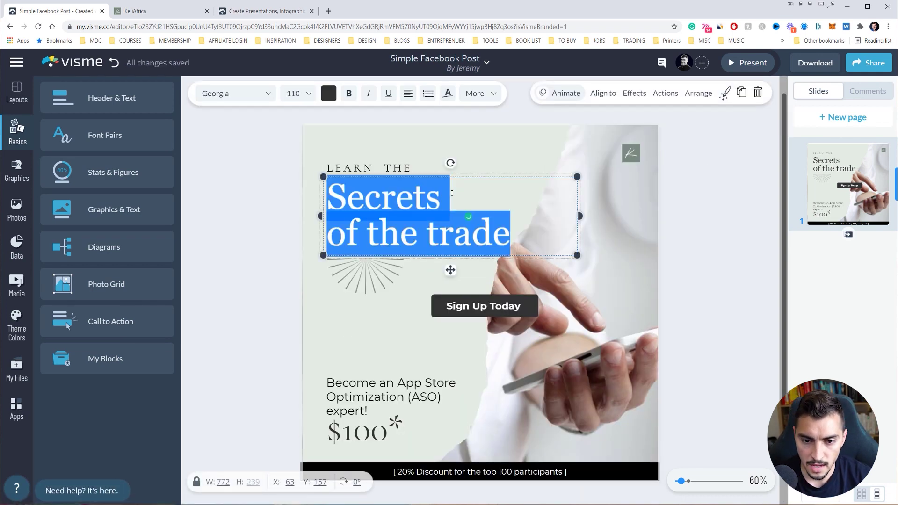
text(Get )
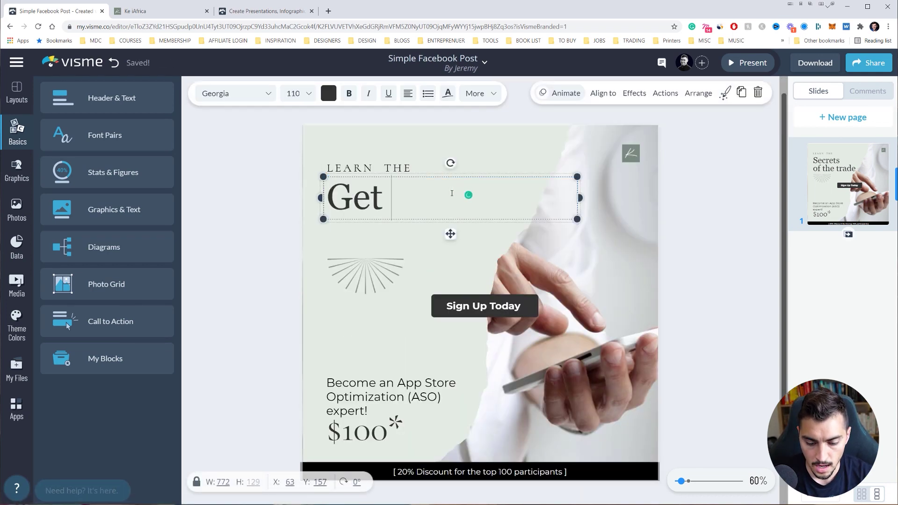
text(fresh)
key(Return)
key(ctrl+a)
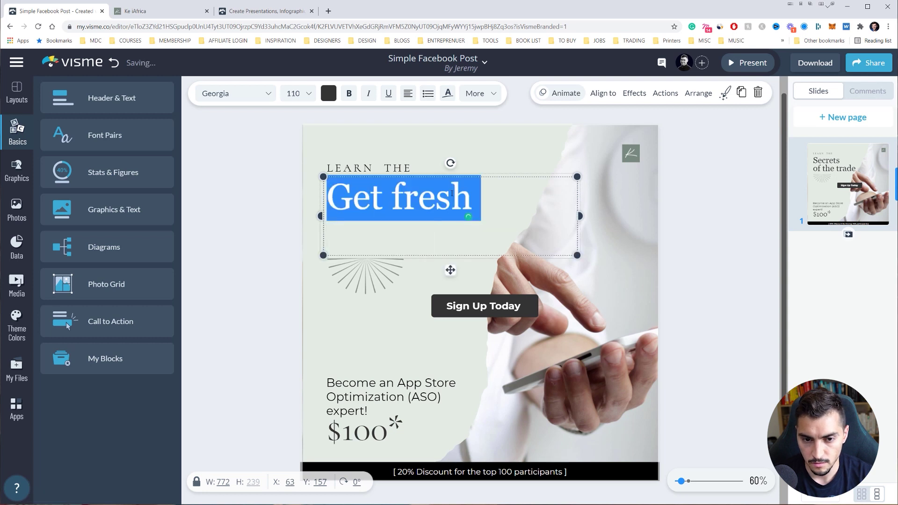
text(Feel fresh with the niew)
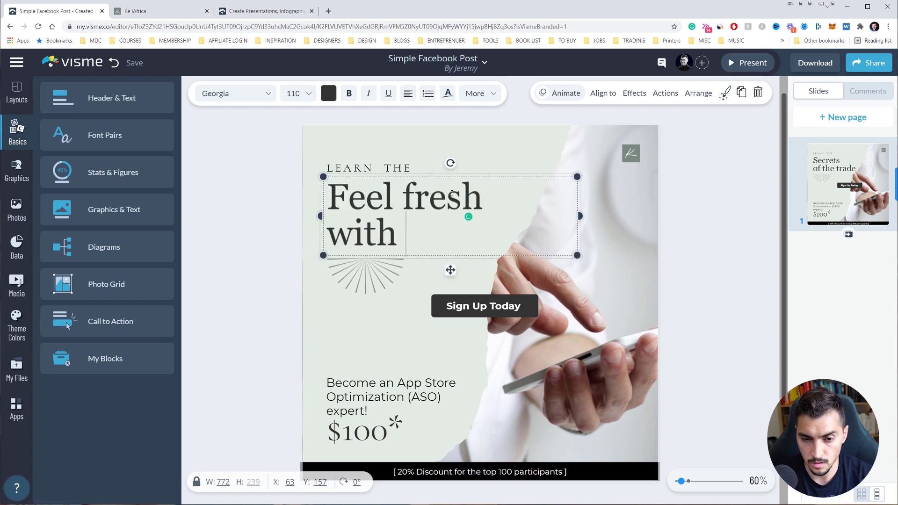
key(BackSpace)
key(BackSpace)
key(BackSpace)
key(BackSpace)
key(BackSpace)
key(BackSpace)
text(is.)
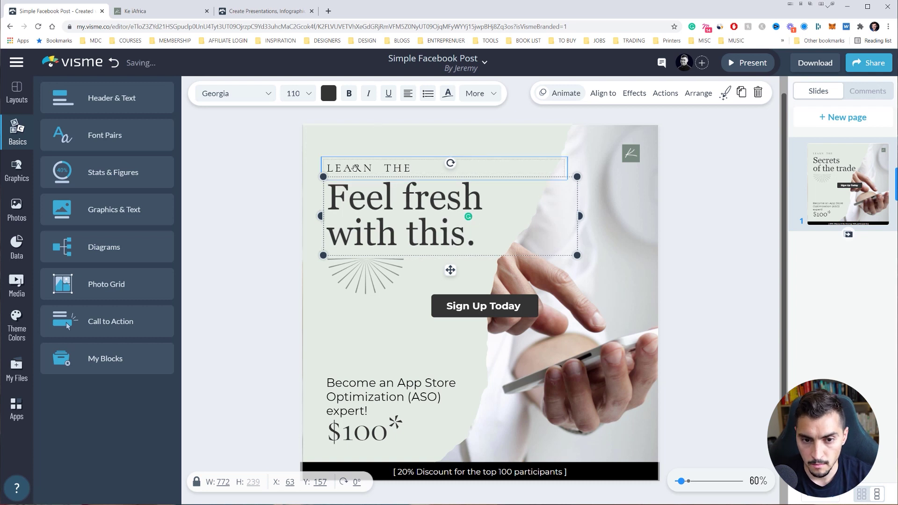
Step: Change the small heading above the headline to "NEW PRODUCT"
click(376, 170)
key(ctrl+a)
text(NEW PRODUCT)
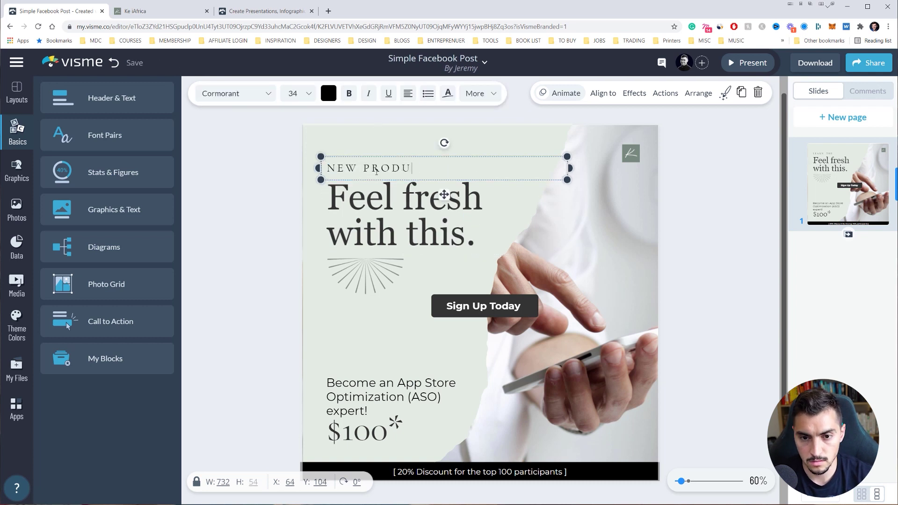
Step: Remove the "Sign Up Today" button from the Facebook post
click(476, 311)
click(477, 314)
click(517, 305)
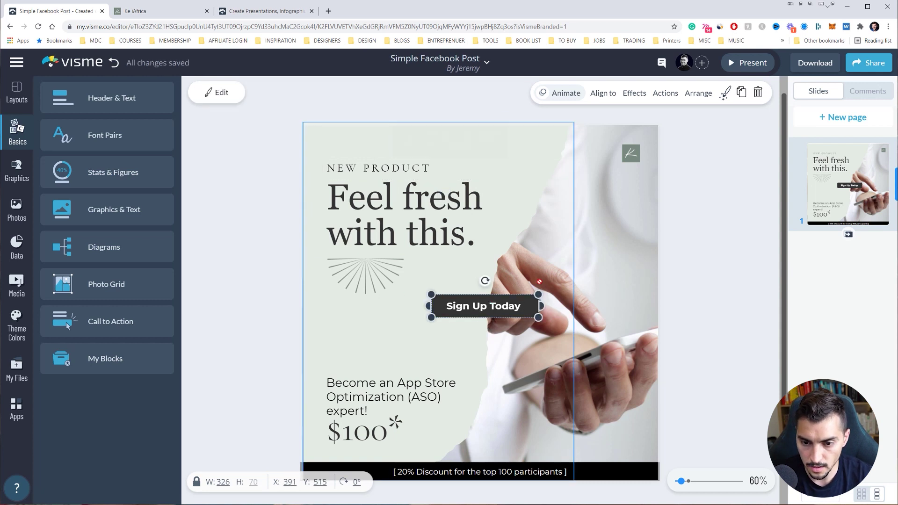
key(Escape)
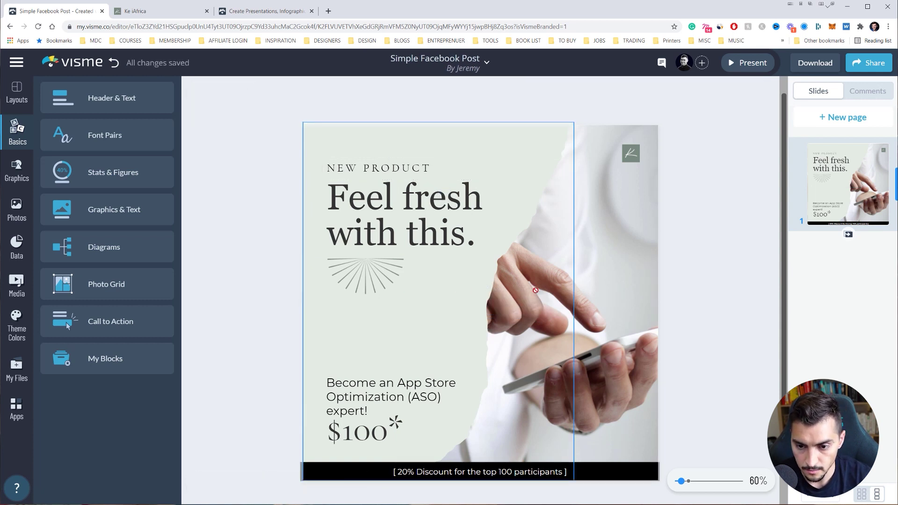
Step: Select the post's background, search the photo library for "palm tree" and open the file chooser for uploading an image
click(616, 279)
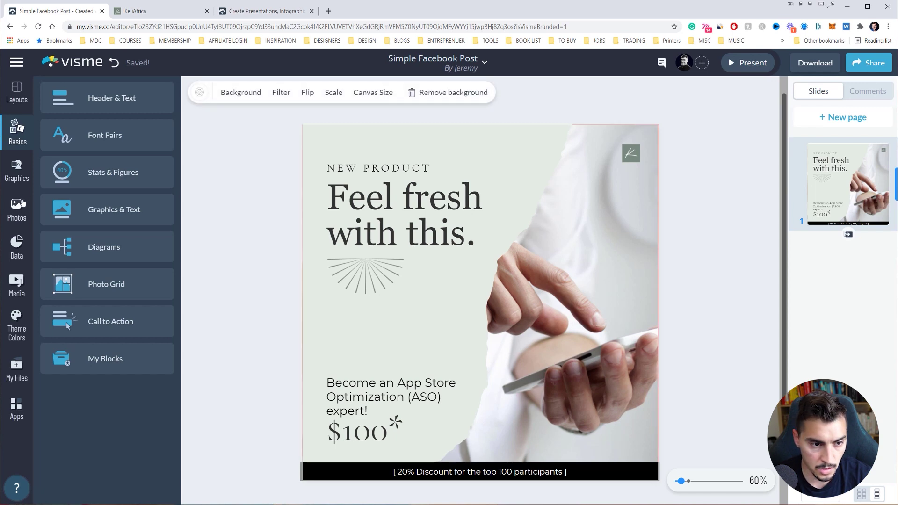
click(17, 208)
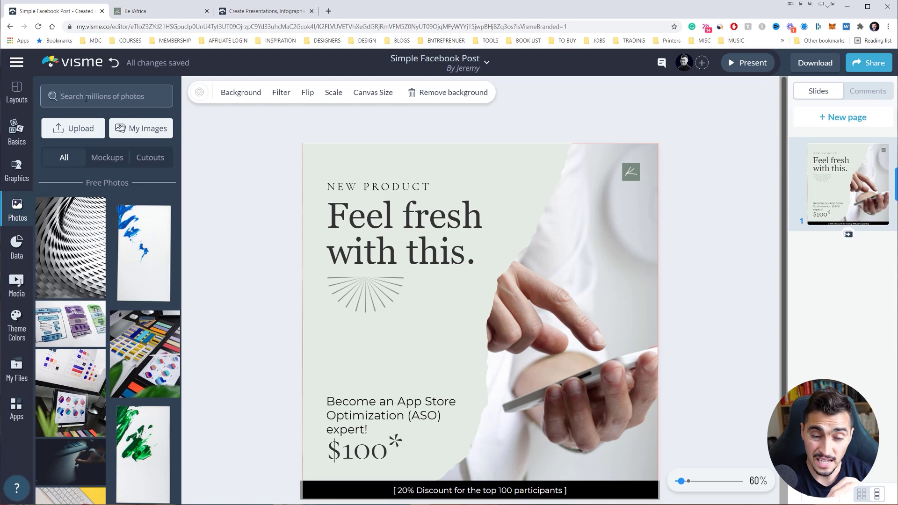
text(palm tree)
key(Return)
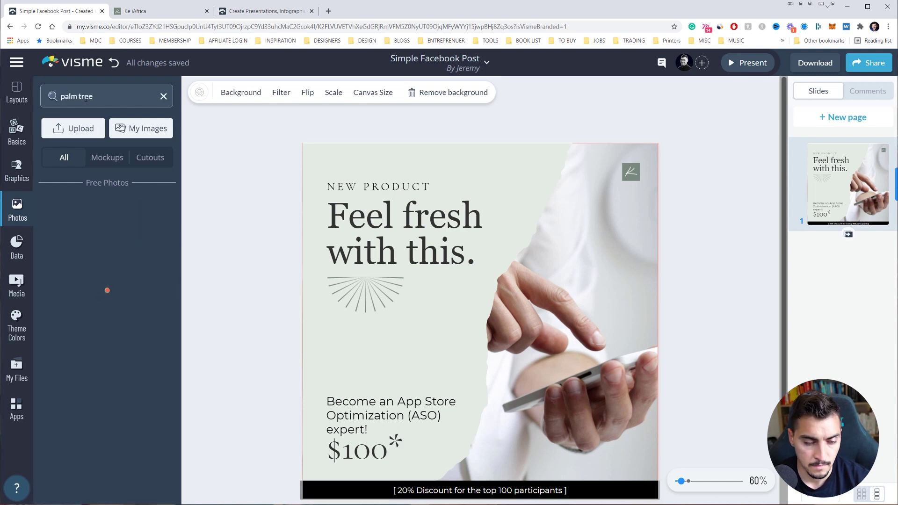
click(79, 128)
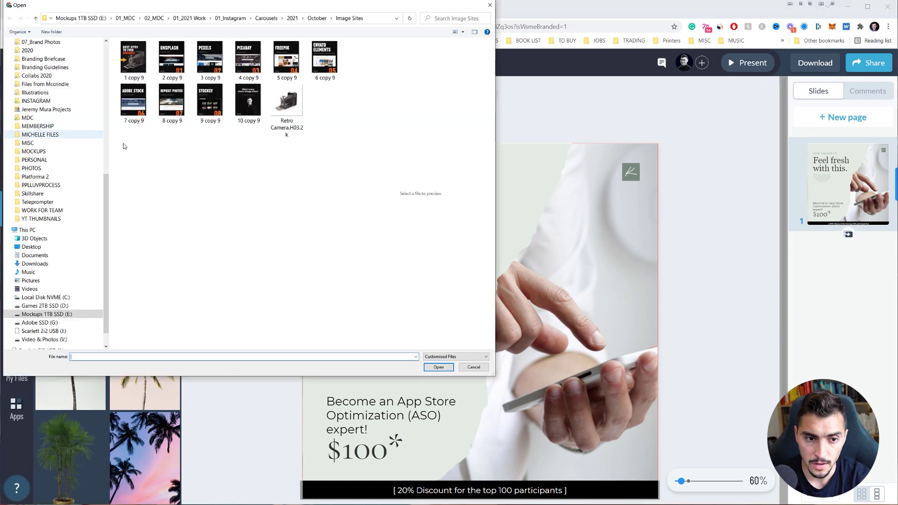
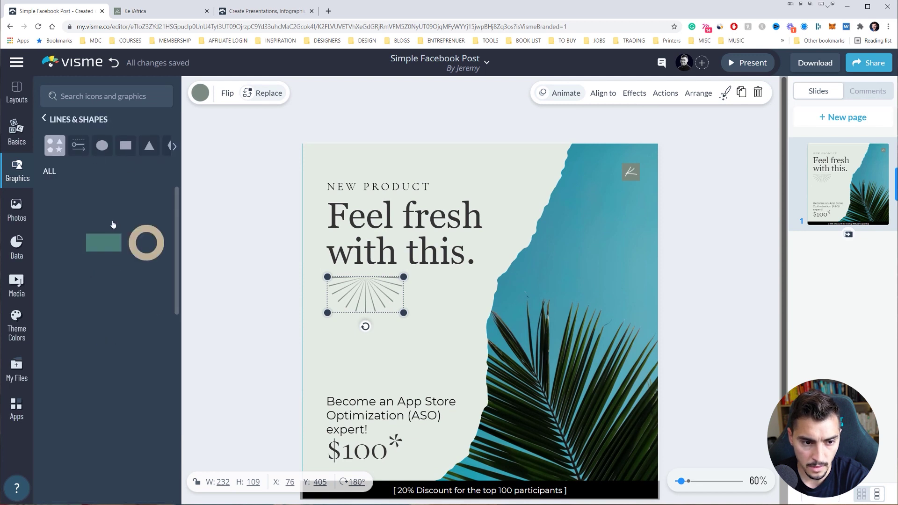
Step: Add the beige ring shape to the post, enlarge it and place it across the canvas's upper edge near the torn paper border
drag(146, 257, 488, 182)
drag(525, 145, 594, 81)
drag(492, 207, 507, 191)
Step: Move the description and price up beneath the headline with even spacing, and place the sunburst graphic below them
click(380, 283)
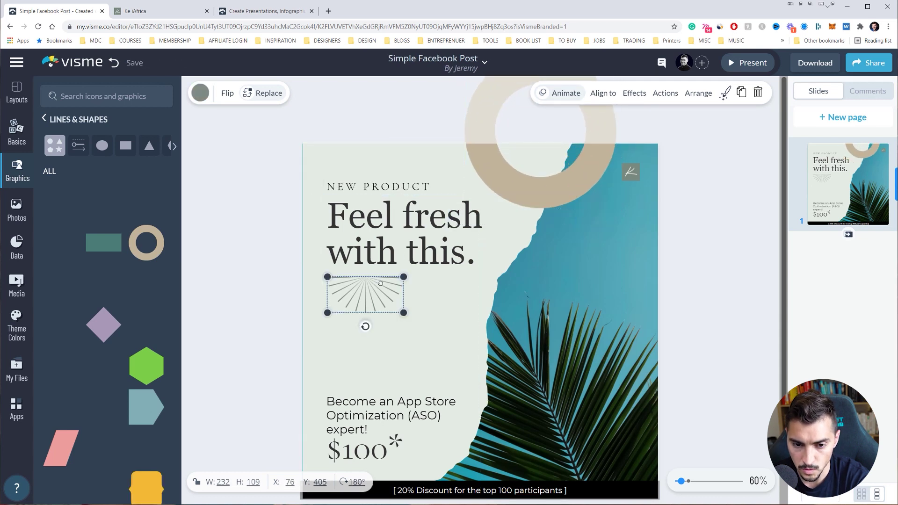
drag(375, 311, 370, 290)
drag(360, 449, 357, 337)
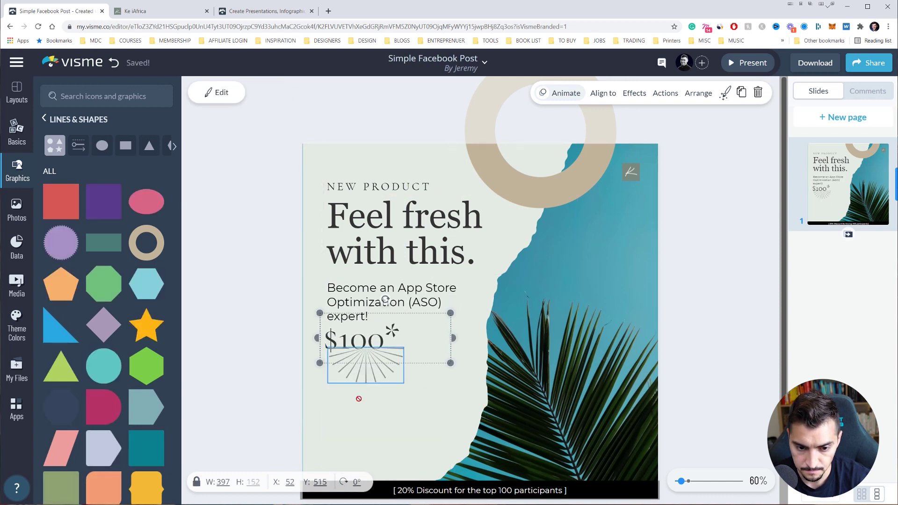
click(359, 384)
click(365, 369)
drag(365, 369, 371, 430)
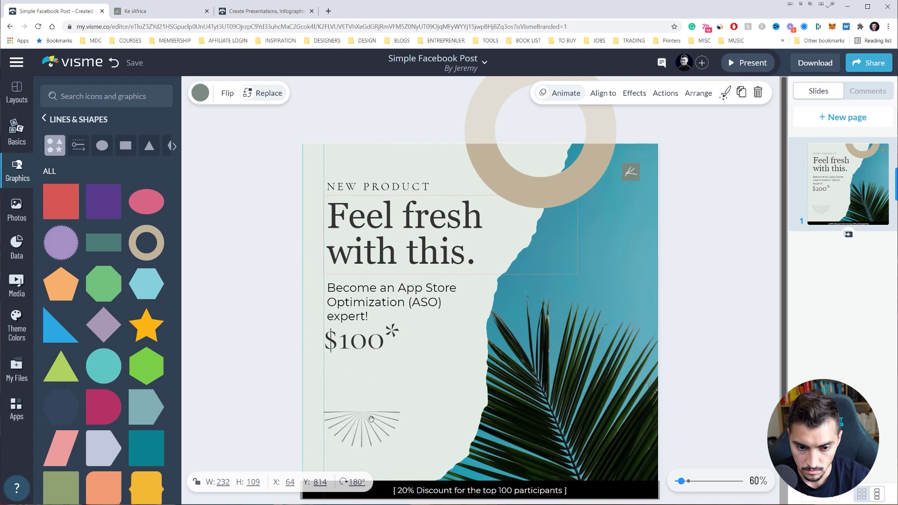
click(357, 340)
drag(357, 340, 354, 382)
drag(388, 303, 389, 318)
drag(350, 382, 356, 372)
Step: Replace the App Store description with "Get your new face mask cream!" on two lines
click(389, 311)
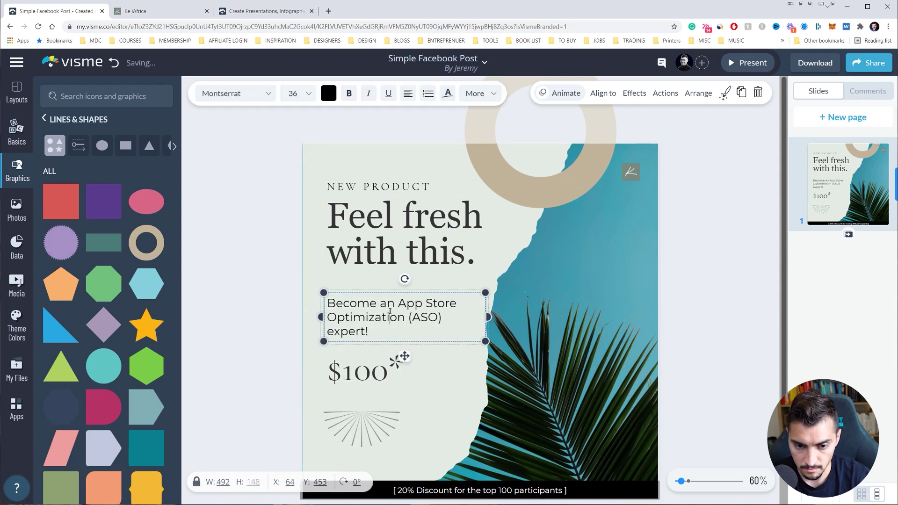
triple_click(390, 311)
text(GET Y)
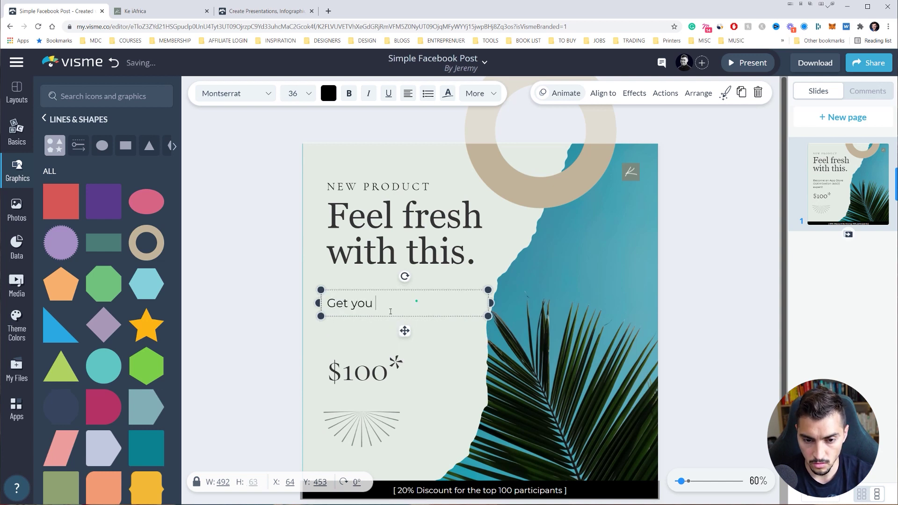
text(our new face)
key(Return)
text(mask cream!)
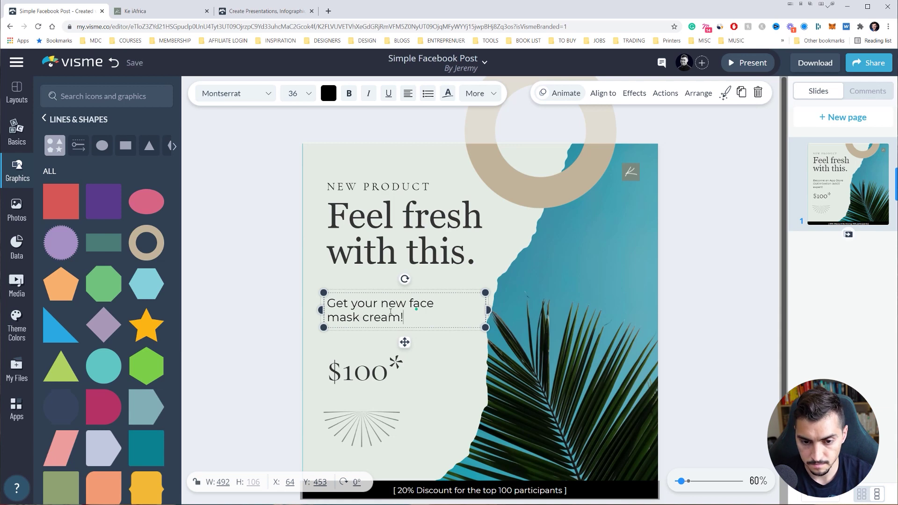
Step: Change the price to "$45*" and move it up directly beneath the description
click(370, 372)
double_click(377, 372)
drag(346, 372, 363, 374)
key(BackSpace)
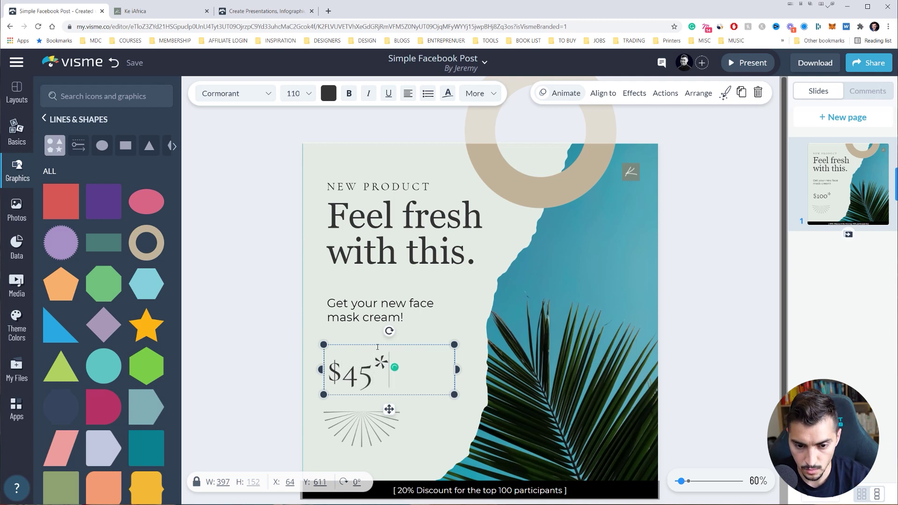
drag(375, 333, 376, 309)
Step: Reword the discount text in the black banner to "[ 20% Discount for the first 10 purchaqses ]"
scroll(726, 248, down, 2)
scroll(726, 248, up, 2)
click(634, 174)
scroll(675, 184, down, 2)
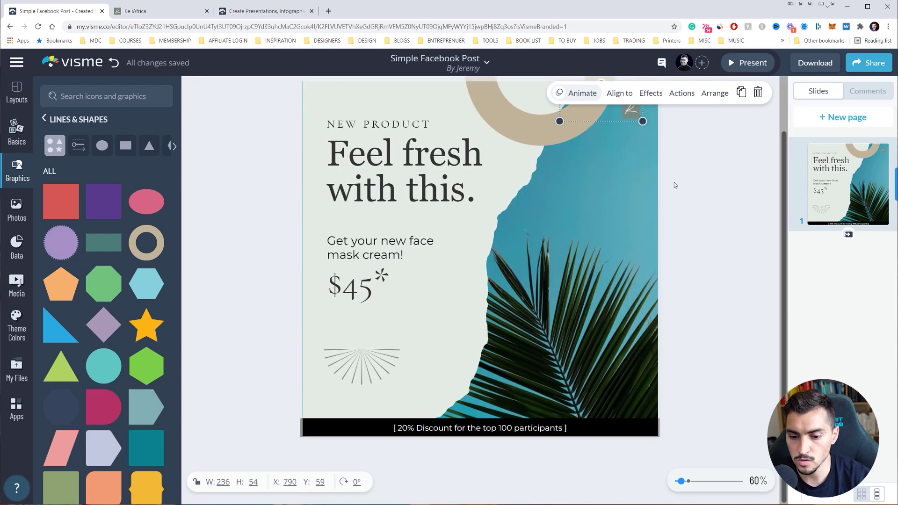
click(410, 427)
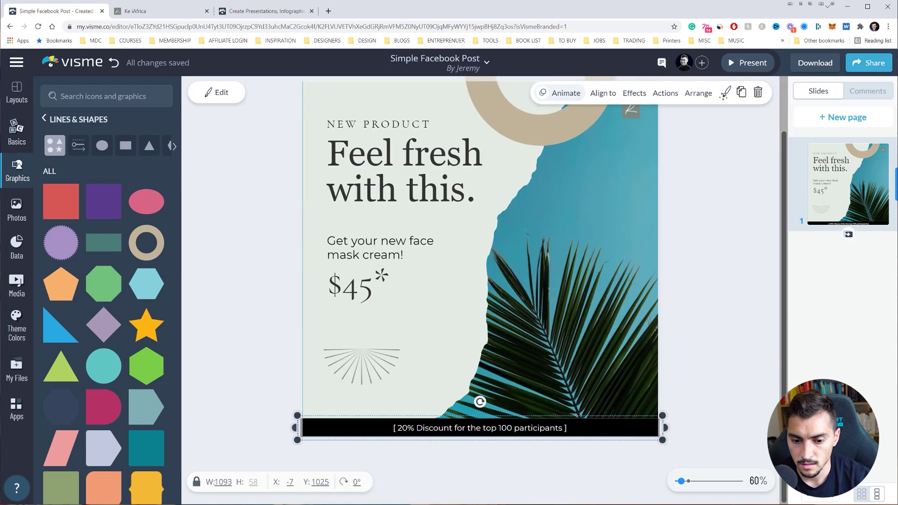
click(416, 428)
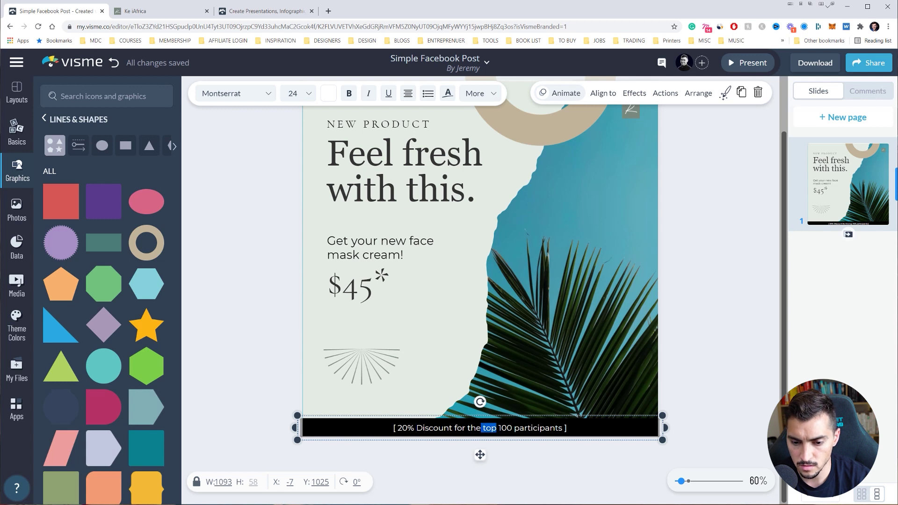
key(BackSpace)
key(BackSpace)
key(BackSpace)
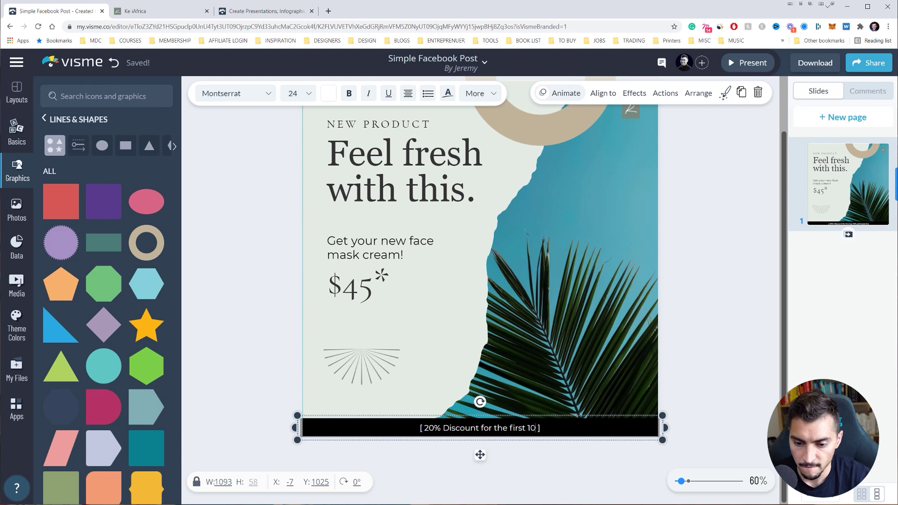
text(purcahses)
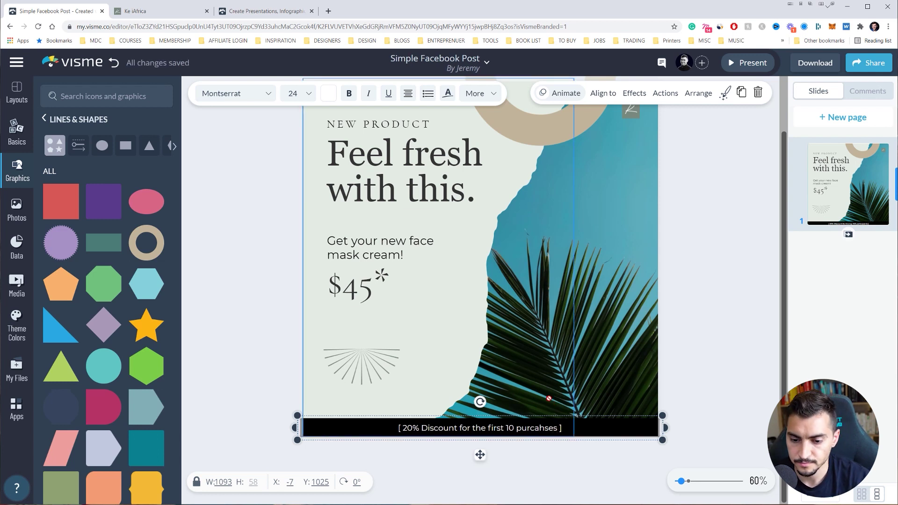
key(Left)
key(Left)
key(Left)
key(BackSpace)
key(BackSpace)
text(haq)
click(669, 304)
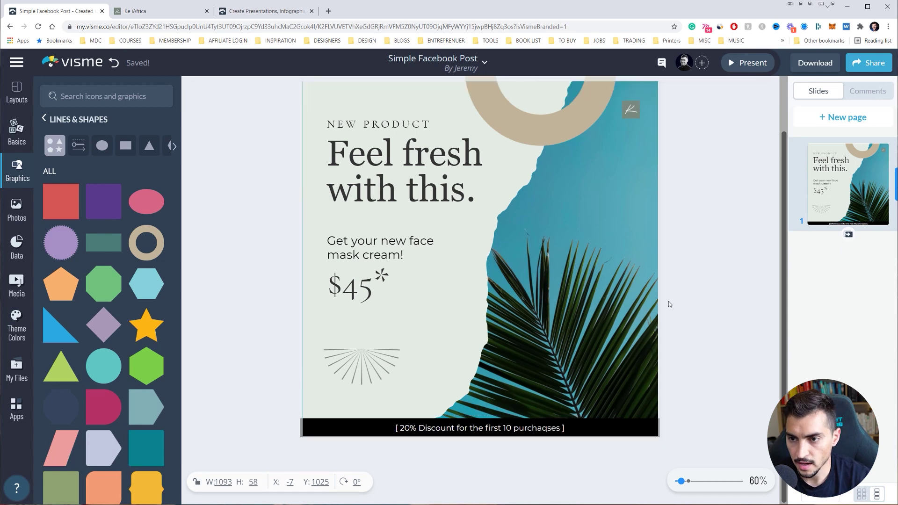
Step: Browse the animated layouts available for the post and switch to the static ones
scroll(652, 206, up, 1)
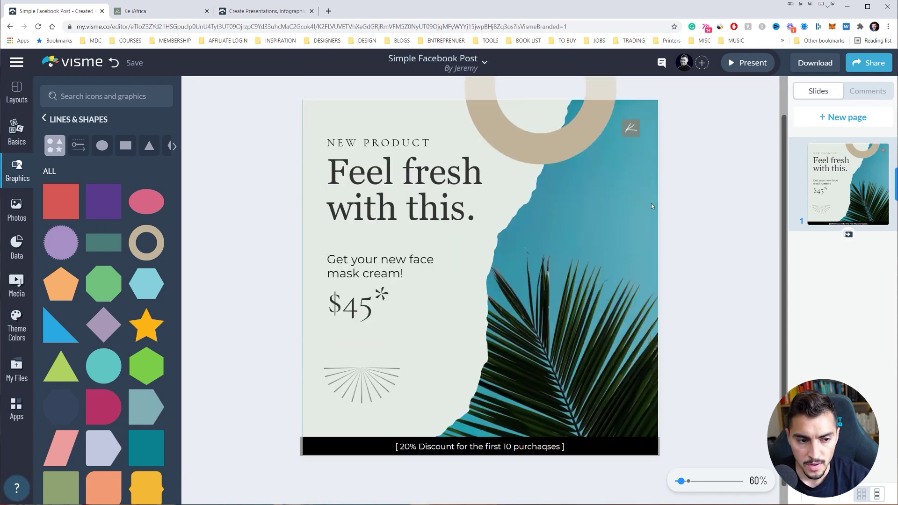
click(17, 93)
scroll(546, 108, up, 2)
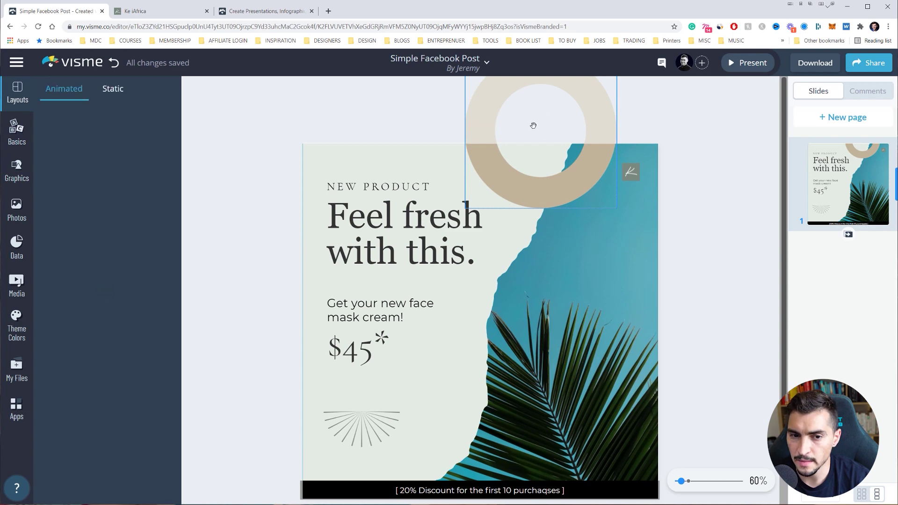
scroll(119, 304, down, 10)
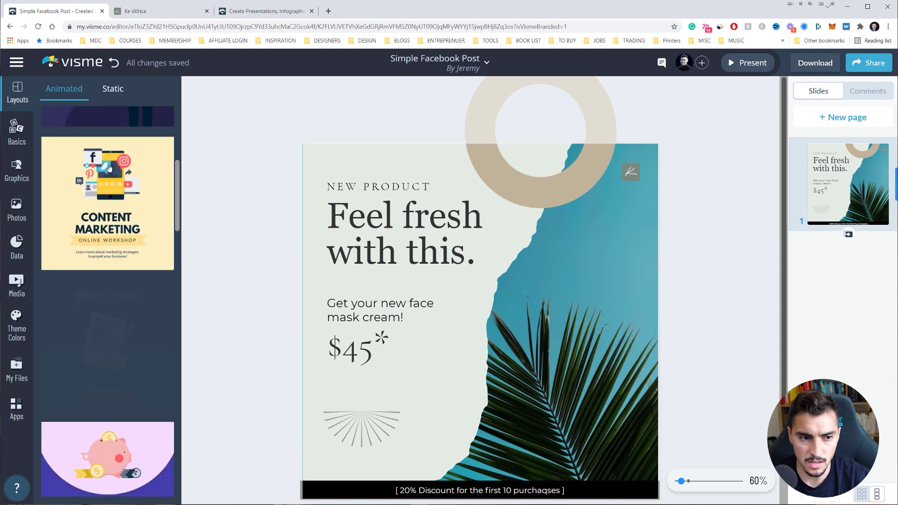
scroll(120, 341, down, 1)
click(112, 88)
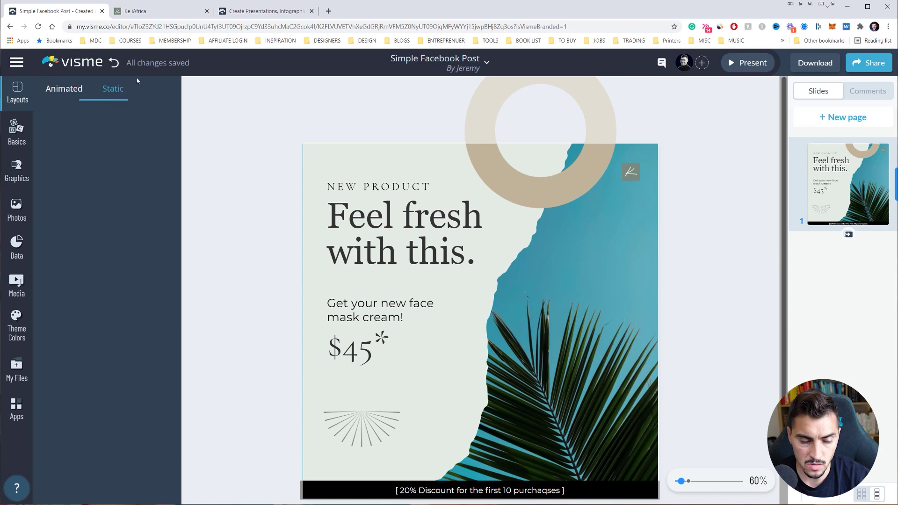
Step: Preview the post in presentation mode and return to the editor
right_click(122, 223)
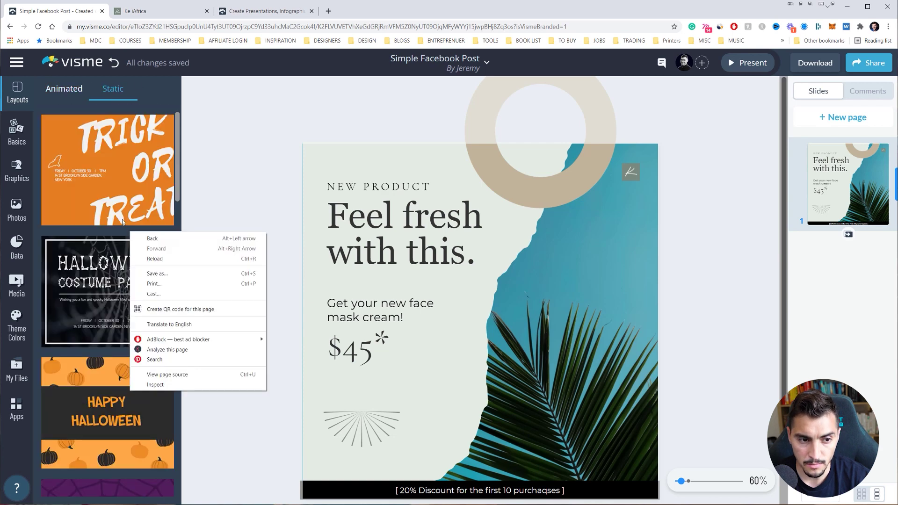
click(176, 166)
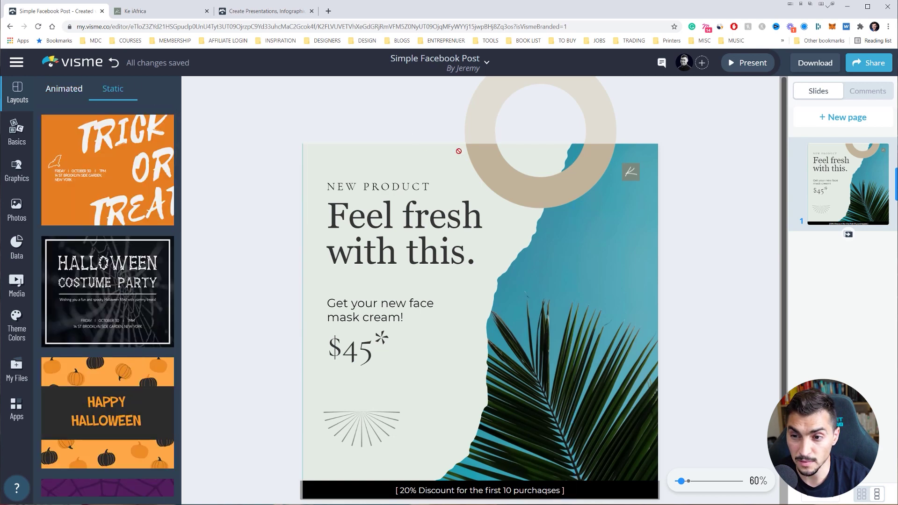
click(740, 66)
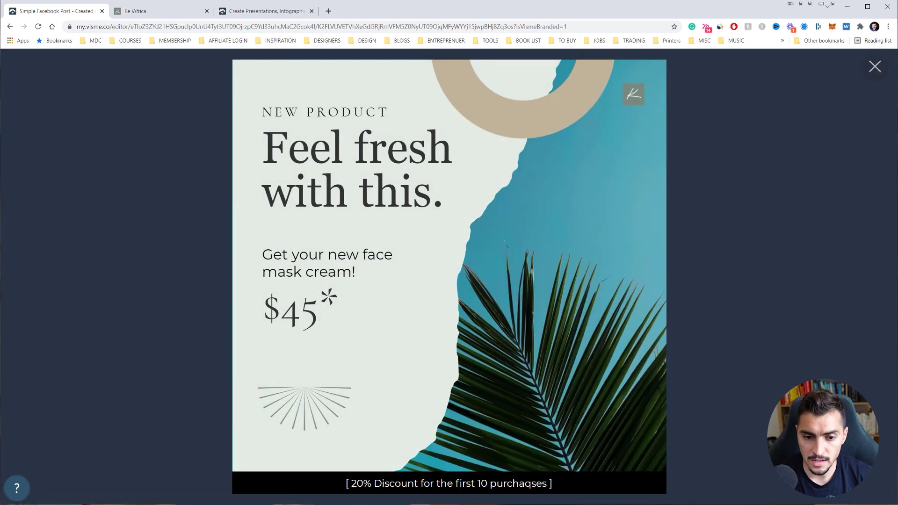
drag(305, 301, 454, 408)
click(372, 297)
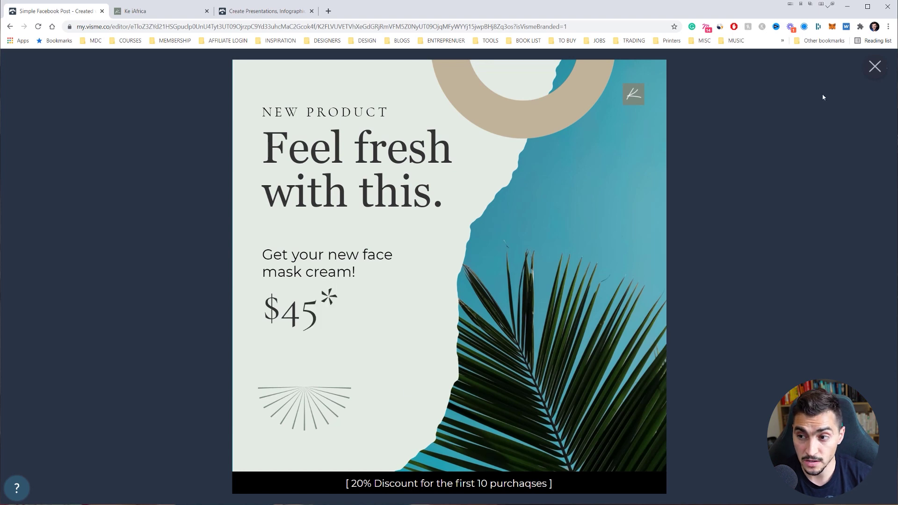
click(874, 66)
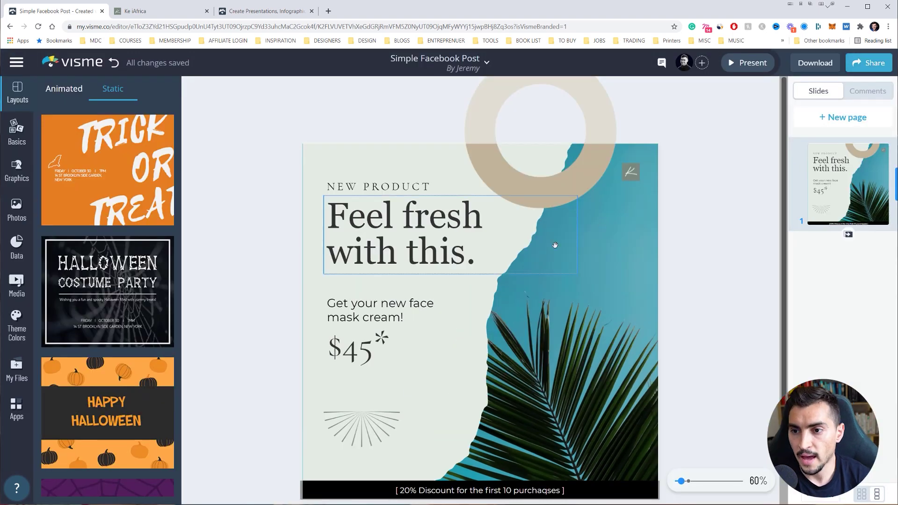
Step: Apply a Fly from Left entrance animation to the "NEW PRODUCT" label, headline, description and price together
click(469, 230)
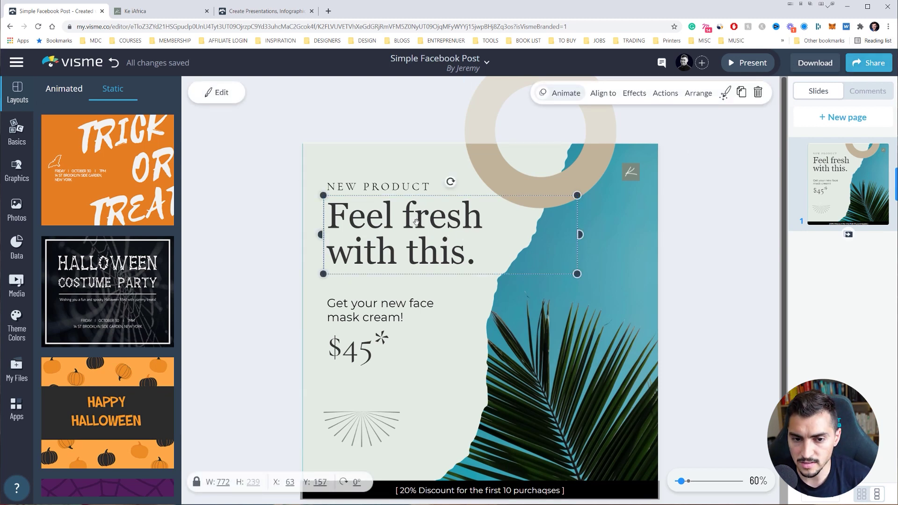
shift+click(392, 189)
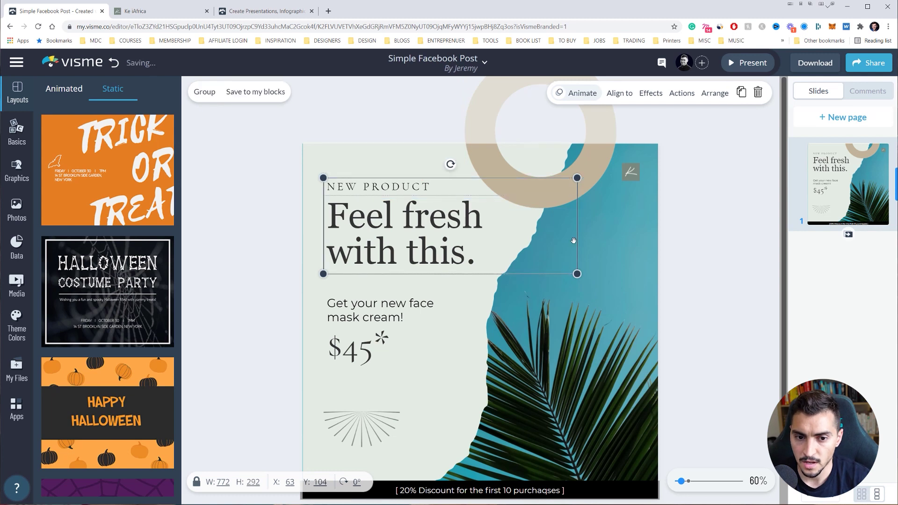
shift+click(365, 311)
shift+click(361, 348)
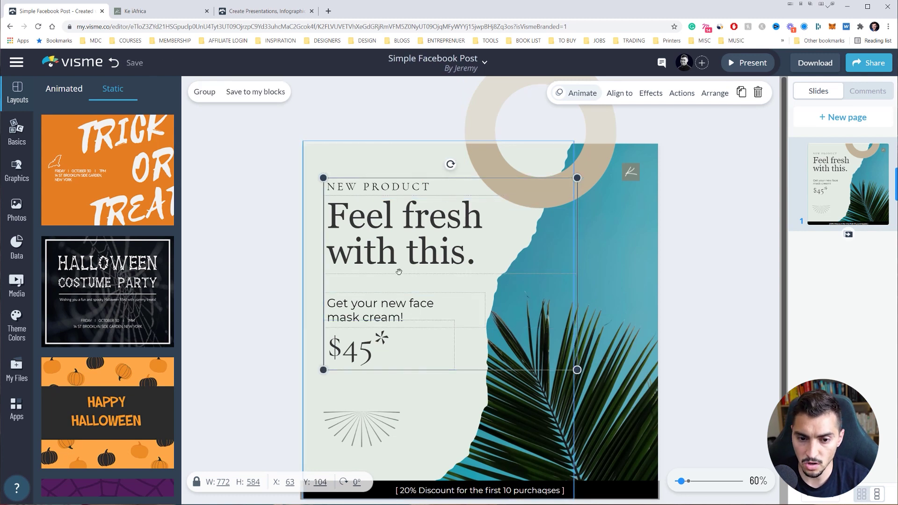
key(ctrl+z)
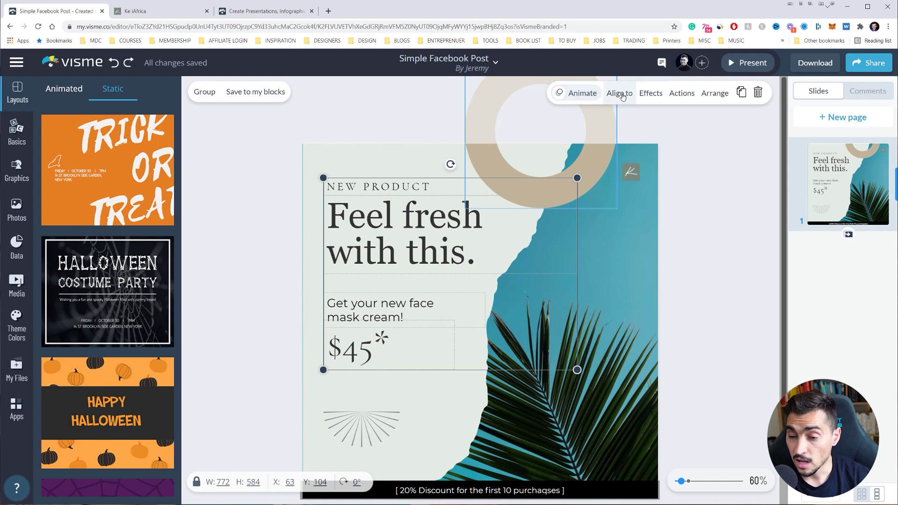
click(575, 96)
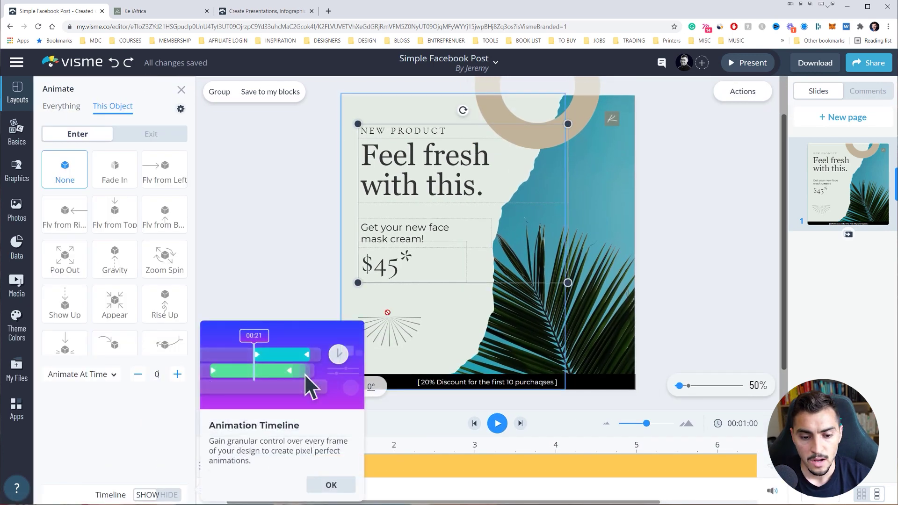
click(327, 486)
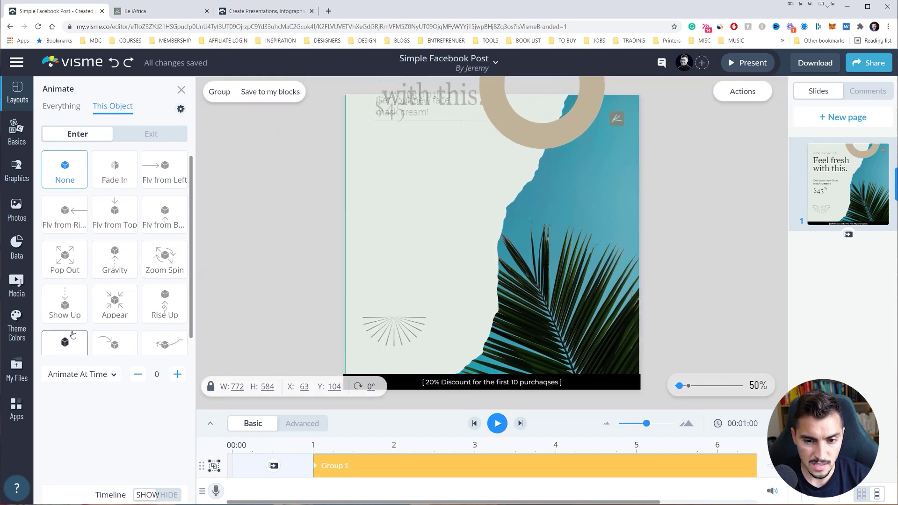
click(166, 174)
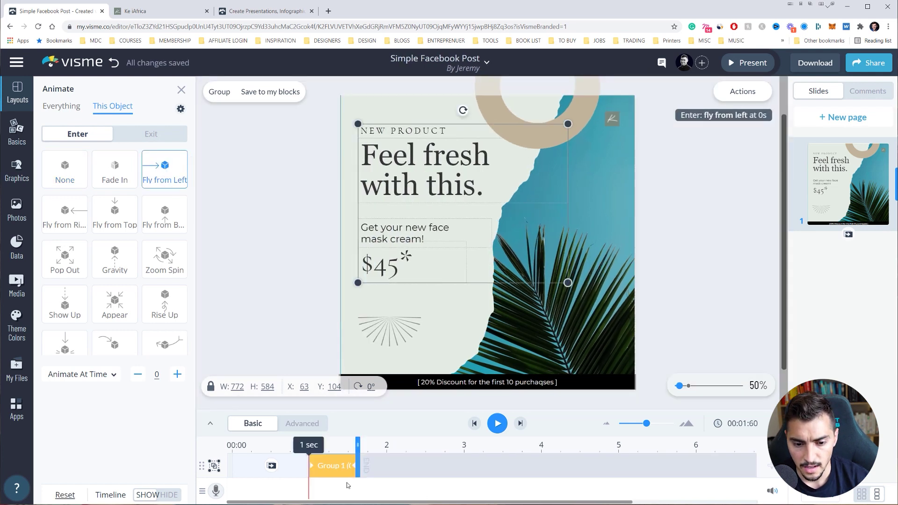
Step: Extend the slide's animation timeline to 3 seconds, play it back, and check the advanced timeline before returning to the basic one
drag(361, 473, 466, 456)
click(499, 424)
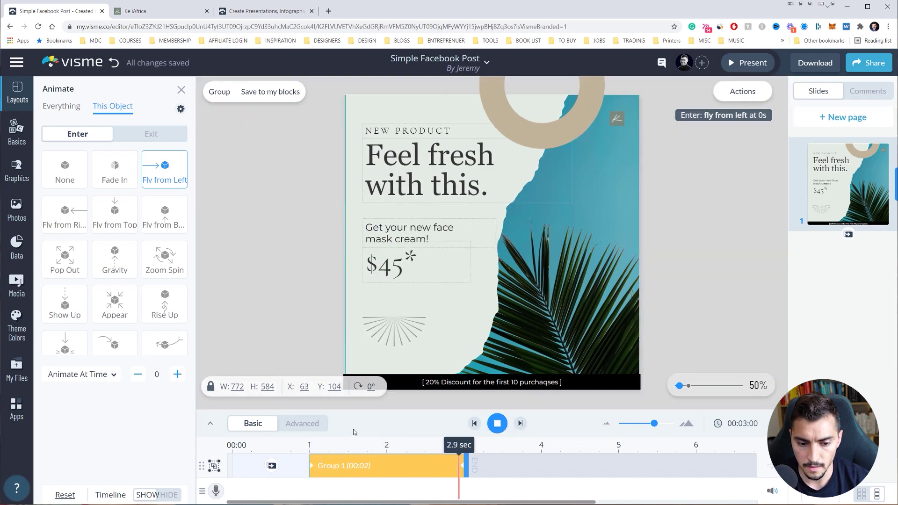
click(313, 425)
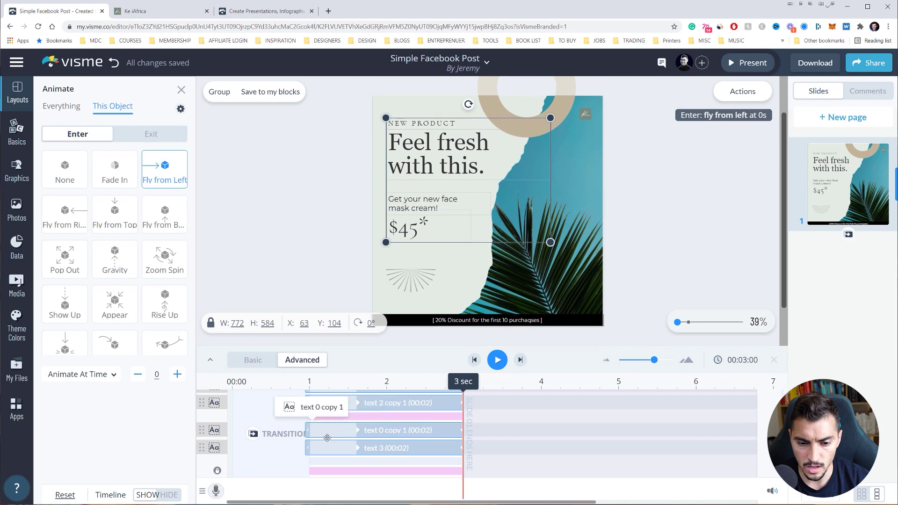
click(261, 364)
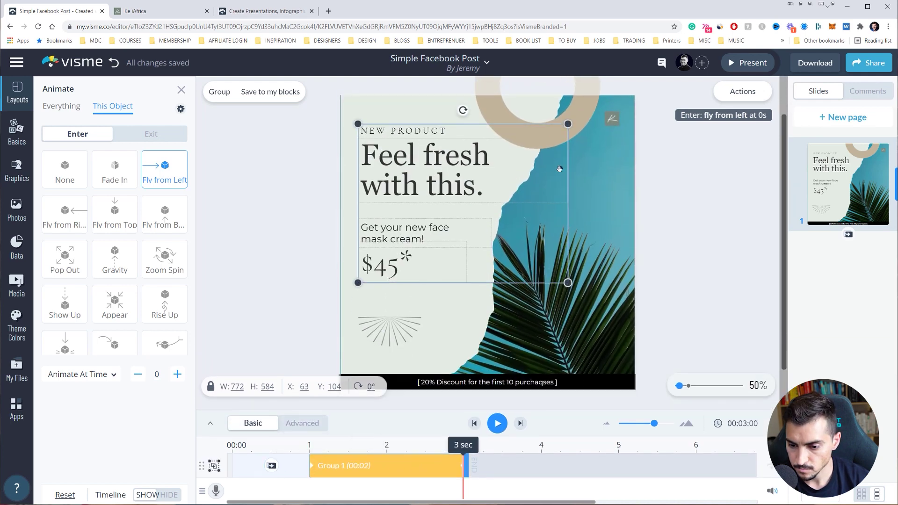
Step: Give the beige ring a Fly from Top entrance animation and play it back
click(590, 407)
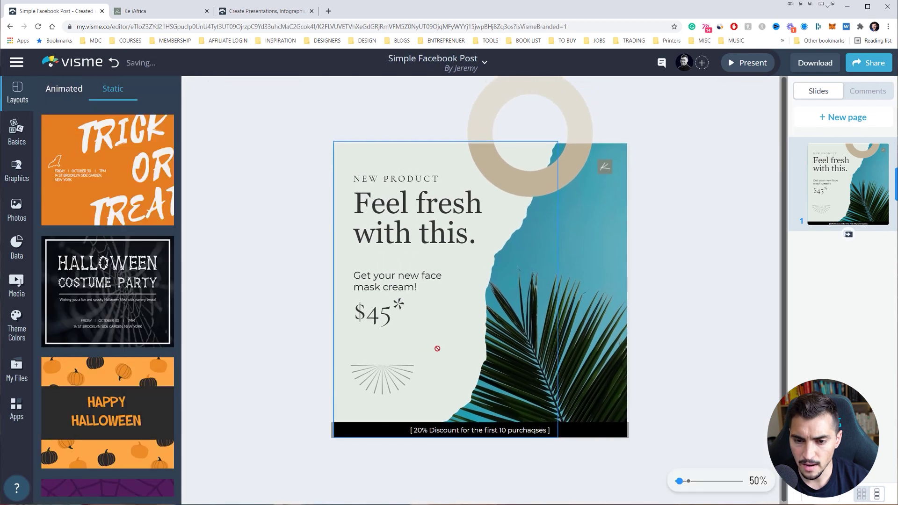
click(533, 208)
click(556, 160)
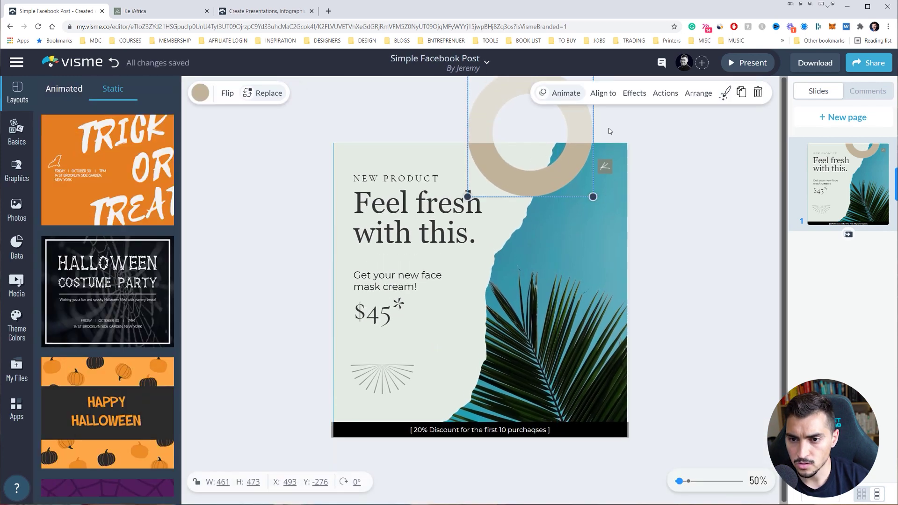
click(561, 93)
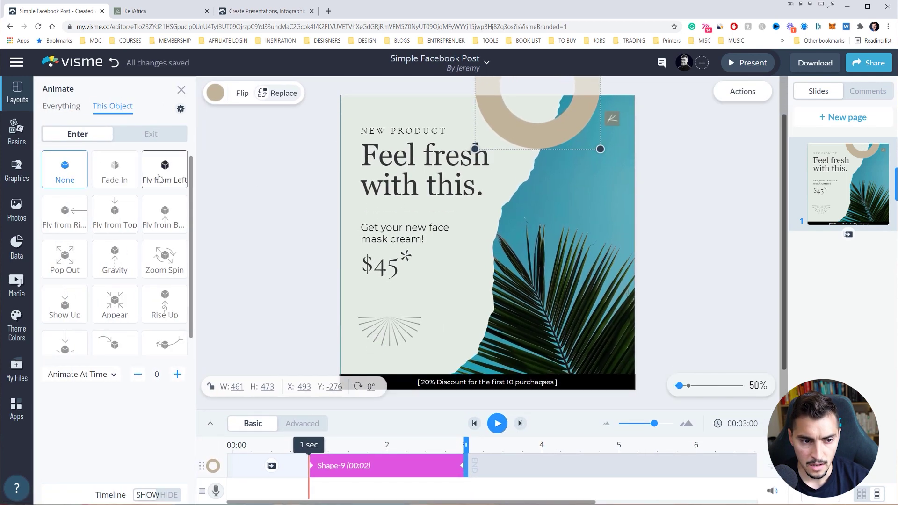
click(124, 212)
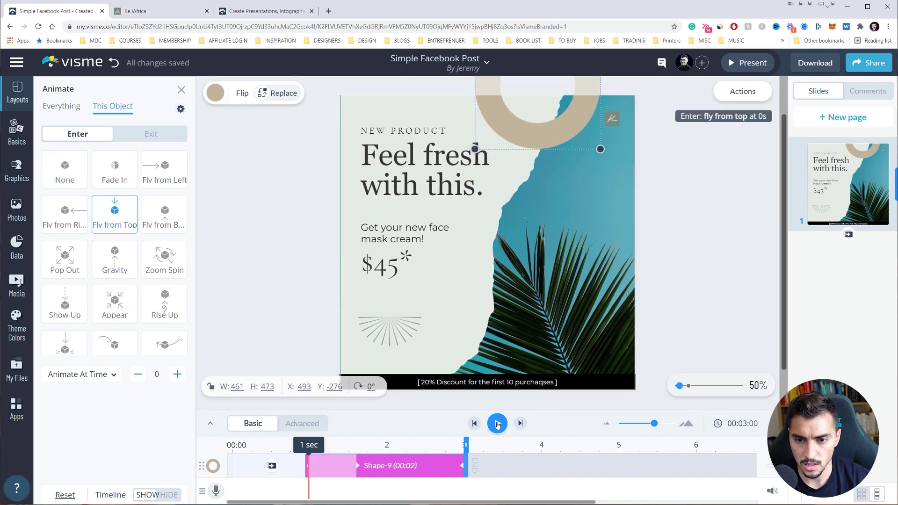
click(497, 425)
Step: Give the starburst graphic a Fade In entrance animation and move it up closer beneath the price
click(413, 338)
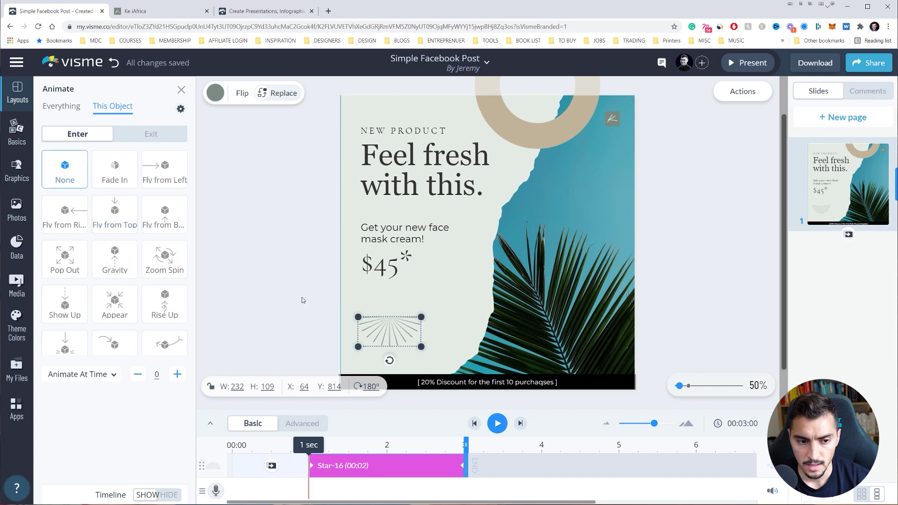
click(114, 171)
drag(405, 323, 406, 306)
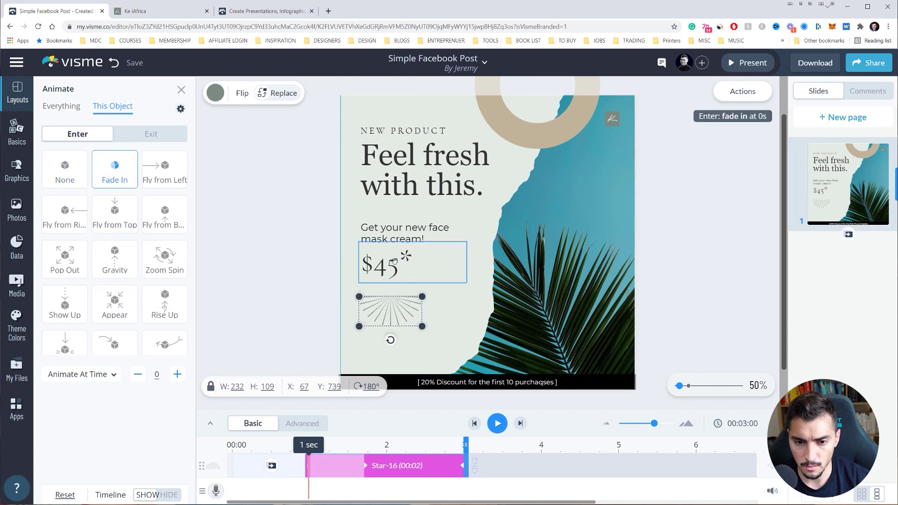
Step: Nudge the description text and starburst slightly upward together, and preview the animated post in presentation mode
shift+click(410, 218)
shift+click(417, 205)
drag(417, 200, 418, 199)
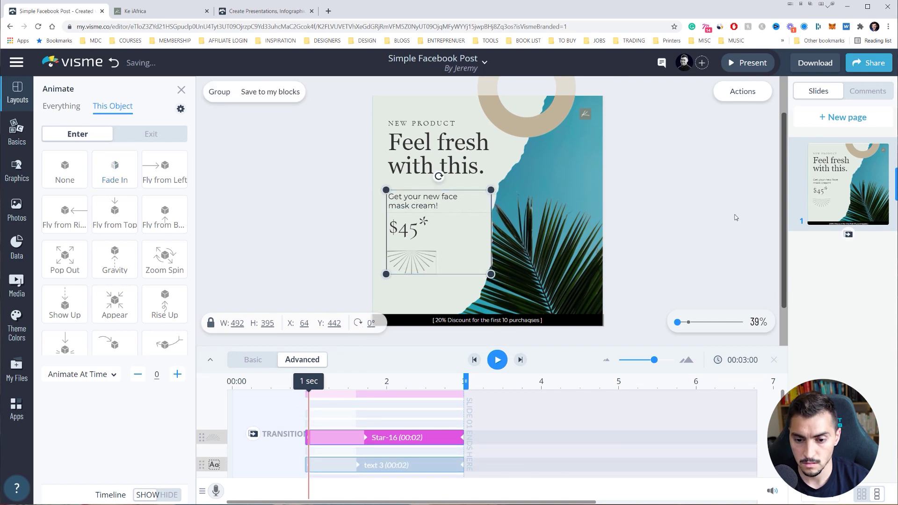
click(736, 217)
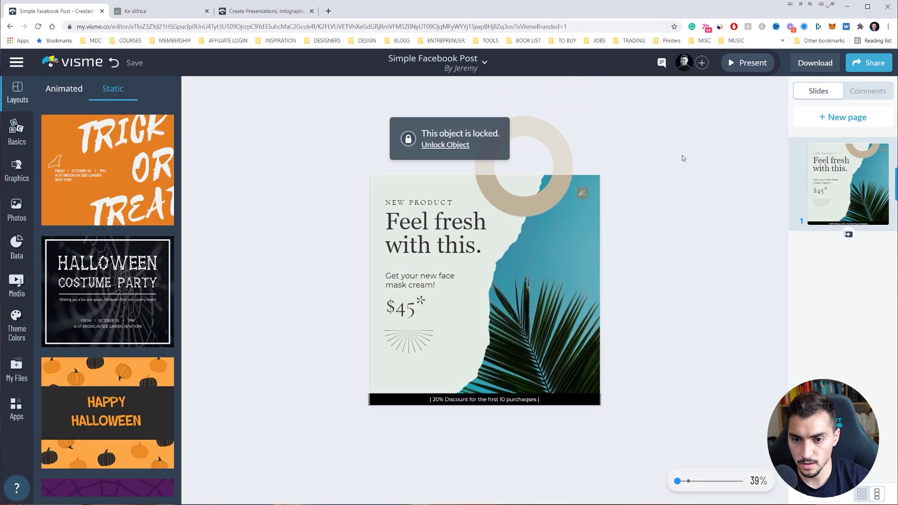
click(739, 70)
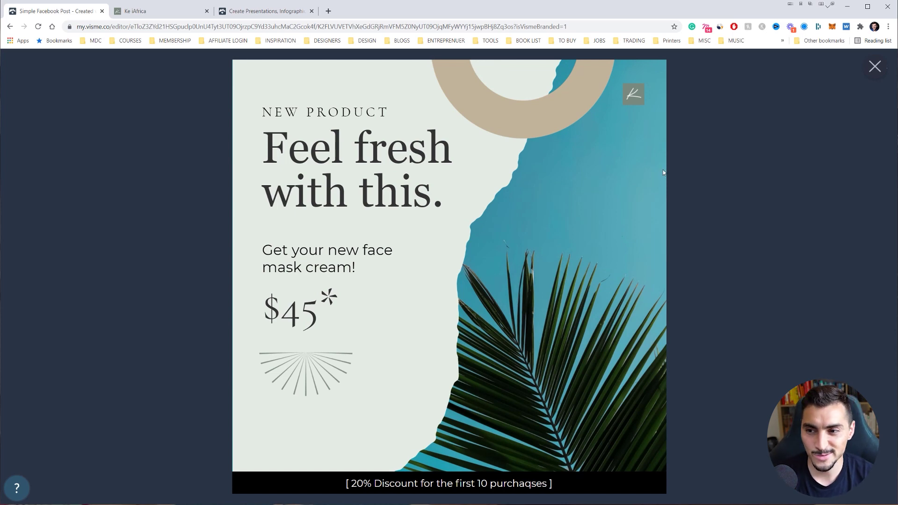
click(875, 66)
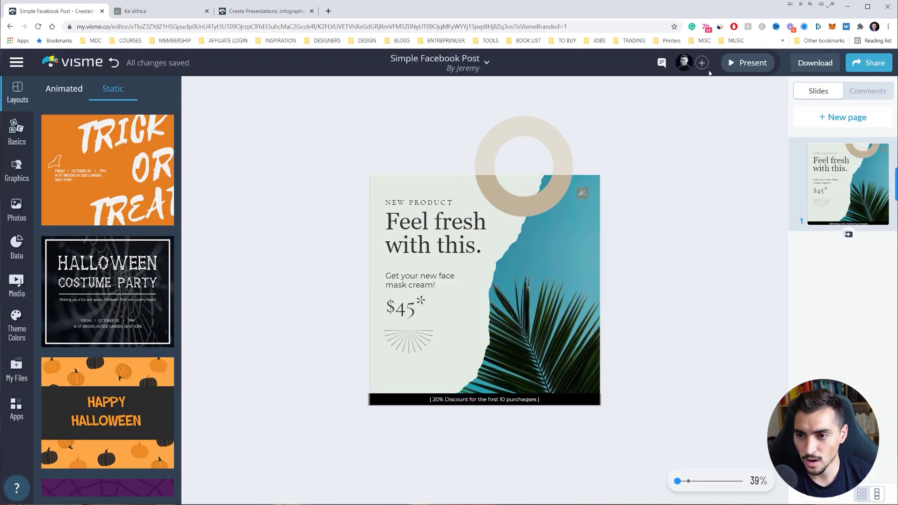
Step: Try the Mask text effect on the "Feel fresh with this." headline and reset the effect to None
click(533, 220)
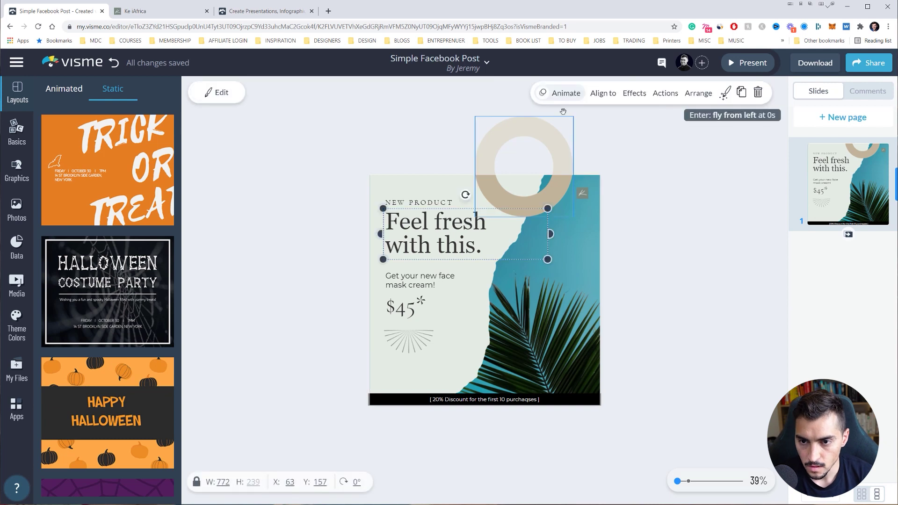
click(634, 94)
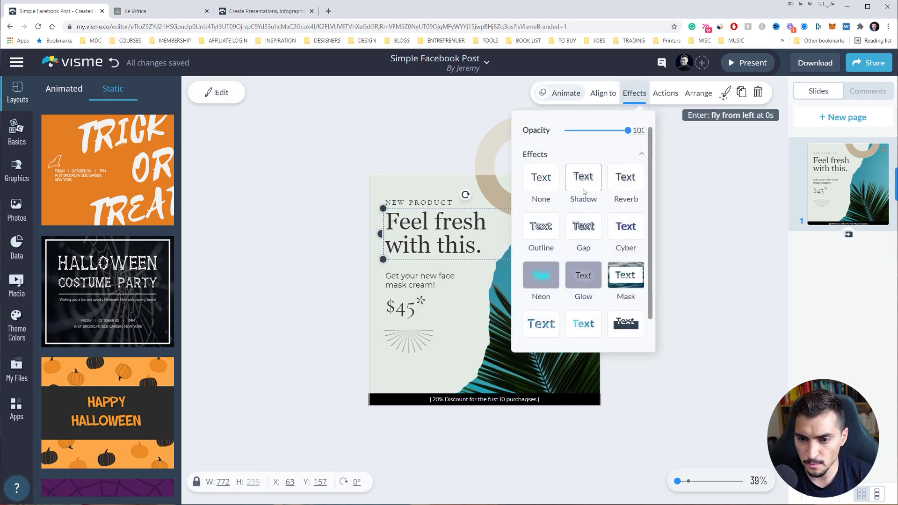
scroll(549, 279, down, 1)
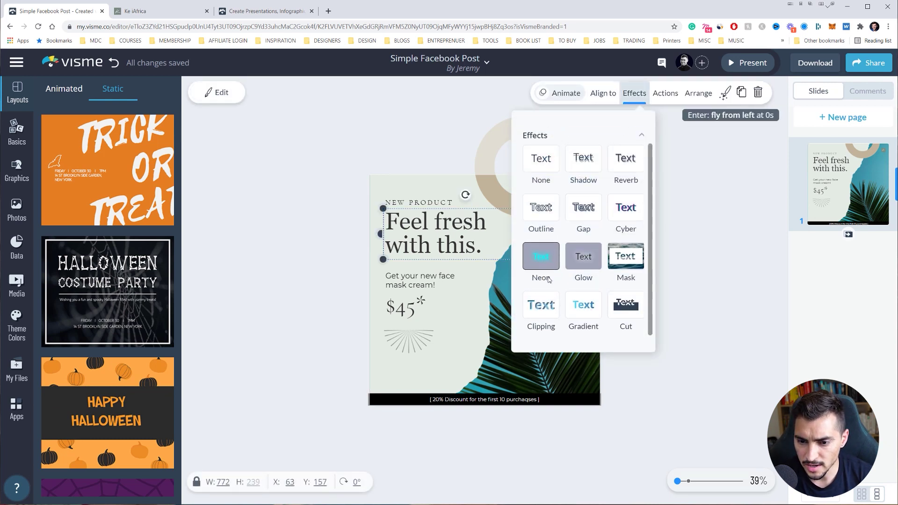
scroll(638, 252, up, 1)
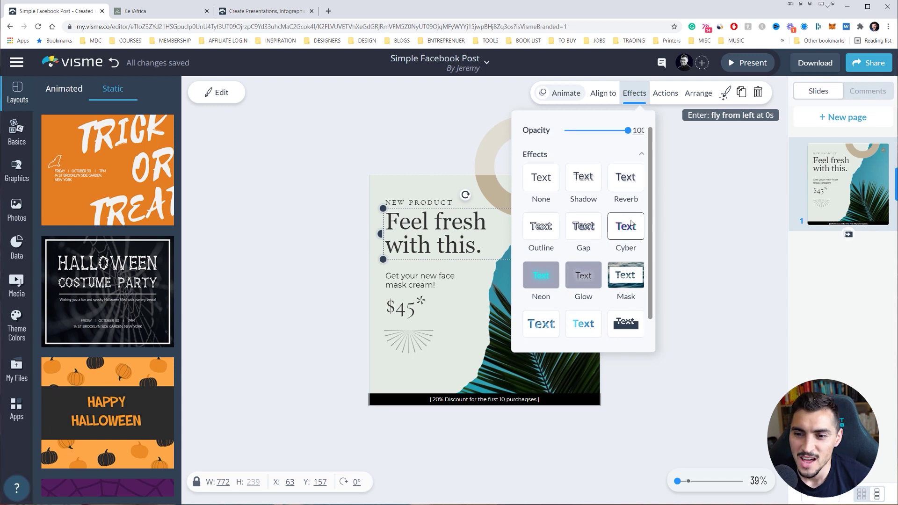
click(626, 277)
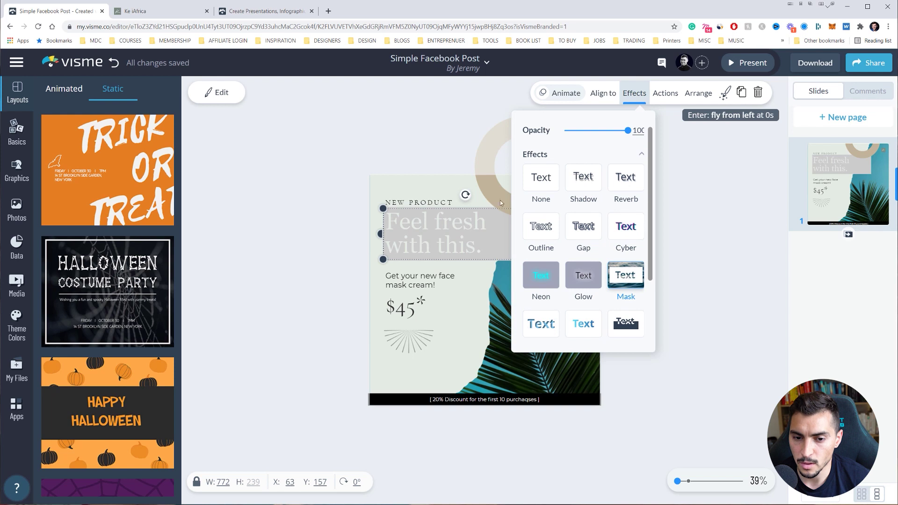
click(557, 180)
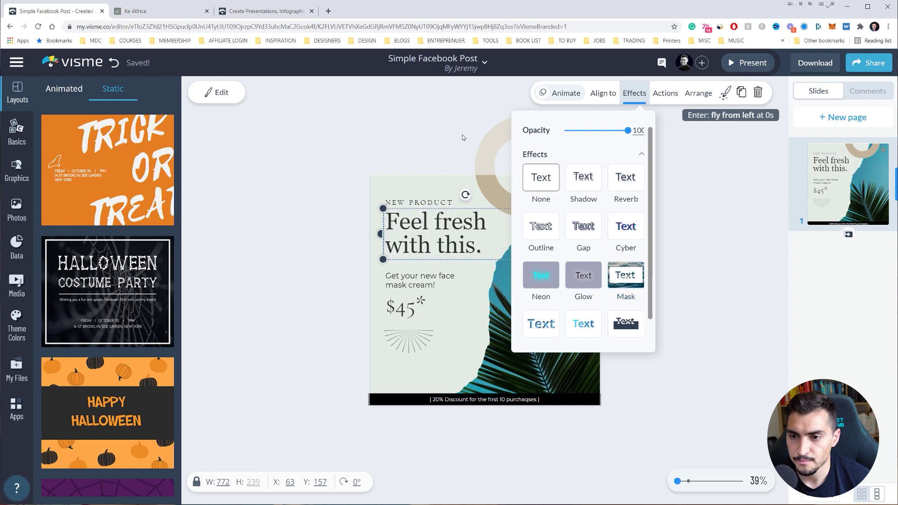
Step: Examine the web link action options and link types for the headline, leaving the type as Website
click(670, 94)
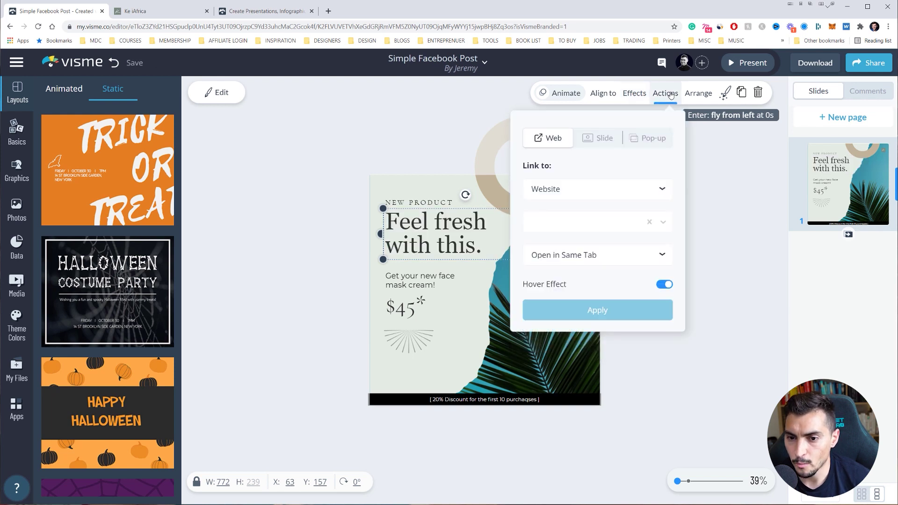
click(649, 195)
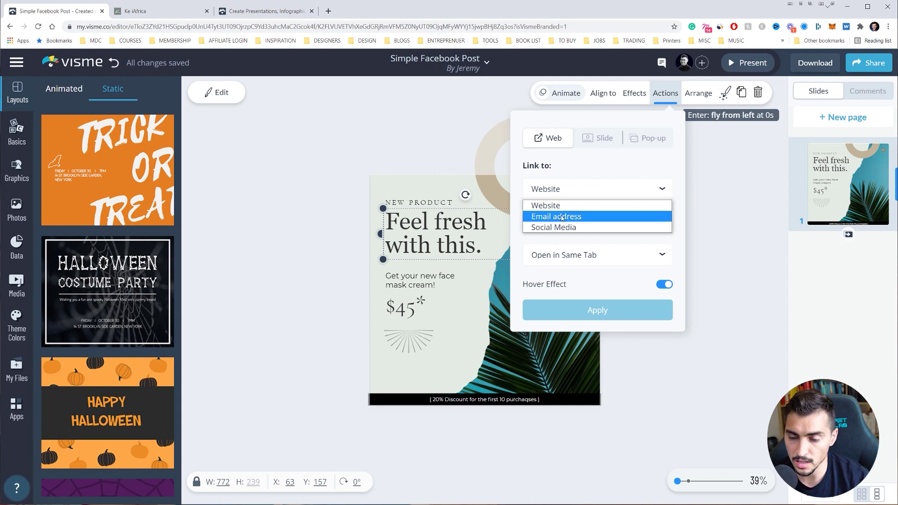
click(570, 201)
click(698, 129)
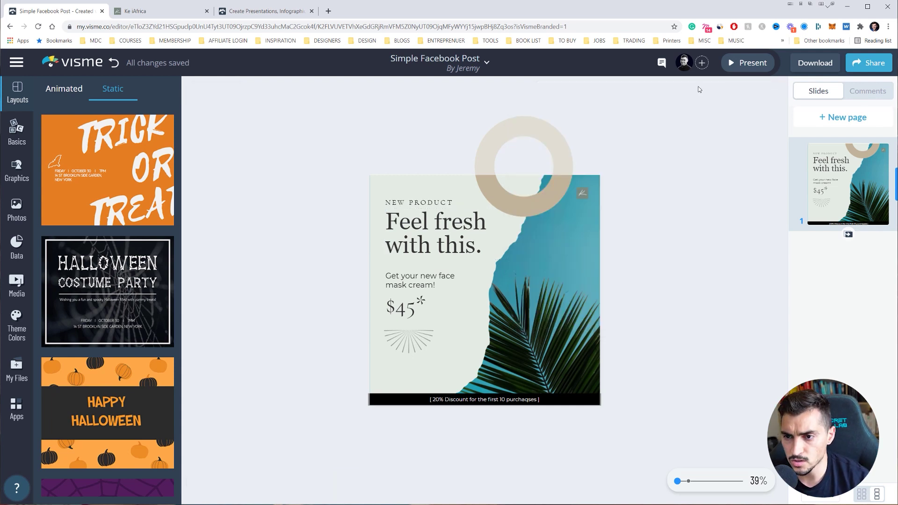
Step: Look at the layer arrangement options for the beige ring graphic and deselect it
click(555, 209)
click(695, 94)
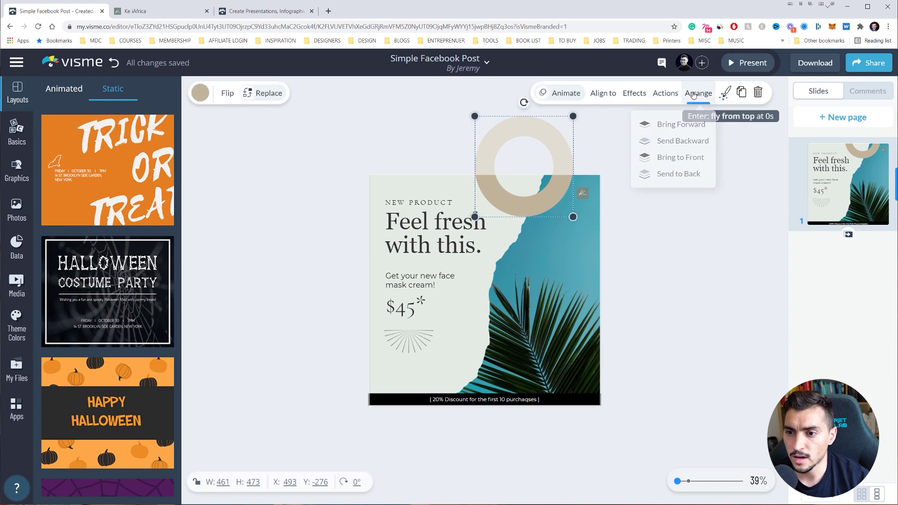
click(724, 93)
click(557, 333)
click(689, 290)
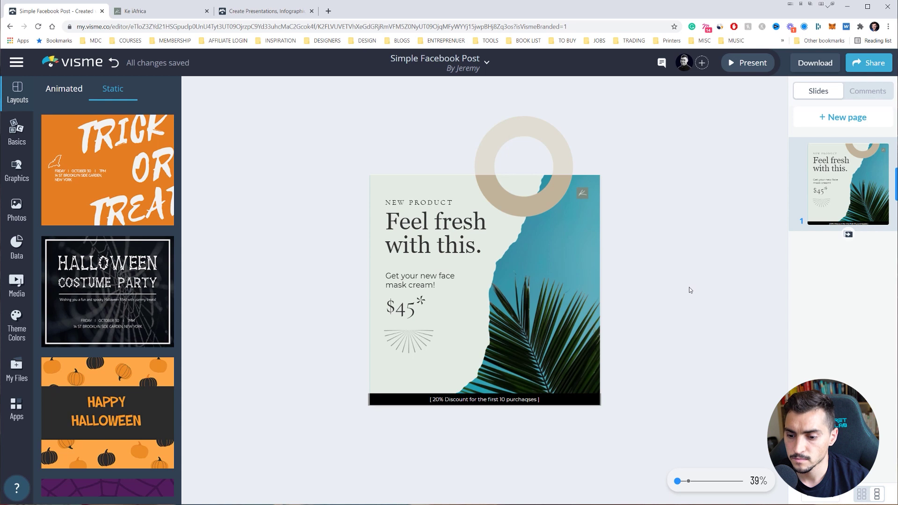
Step: Add a blank slide and the "Secrets of the trade" theme slide to the project
click(840, 117)
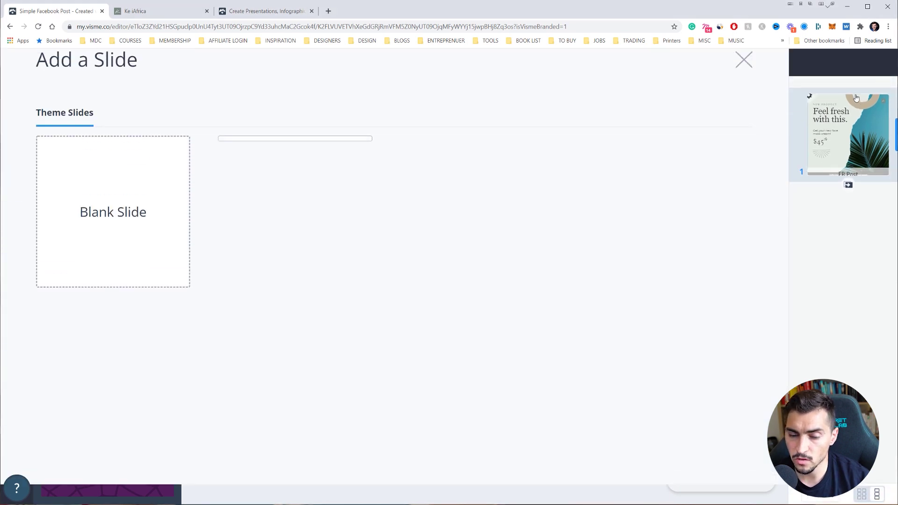
click(100, 214)
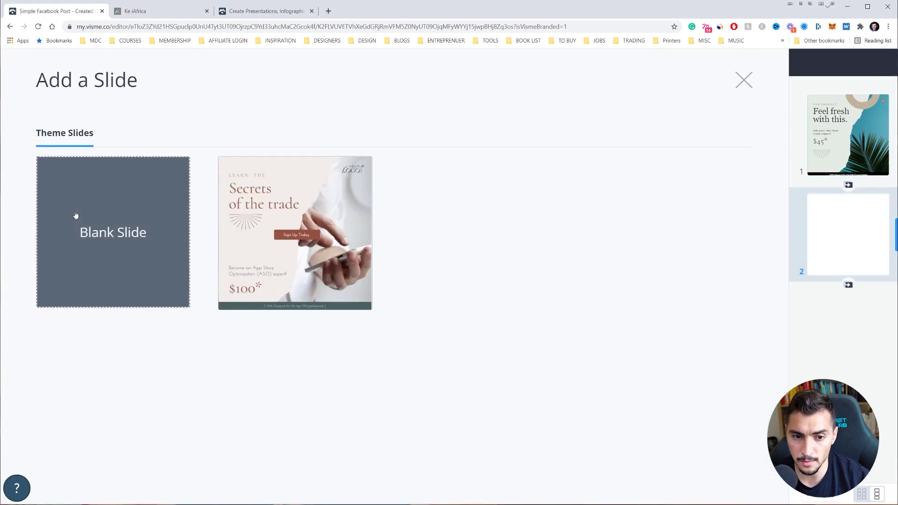
click(289, 235)
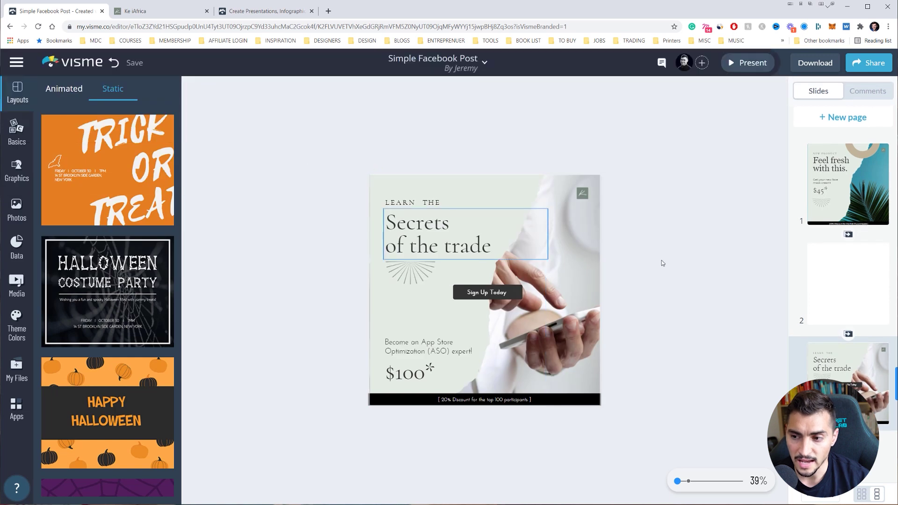
Step: Delete the blank second slide from the project
click(843, 213)
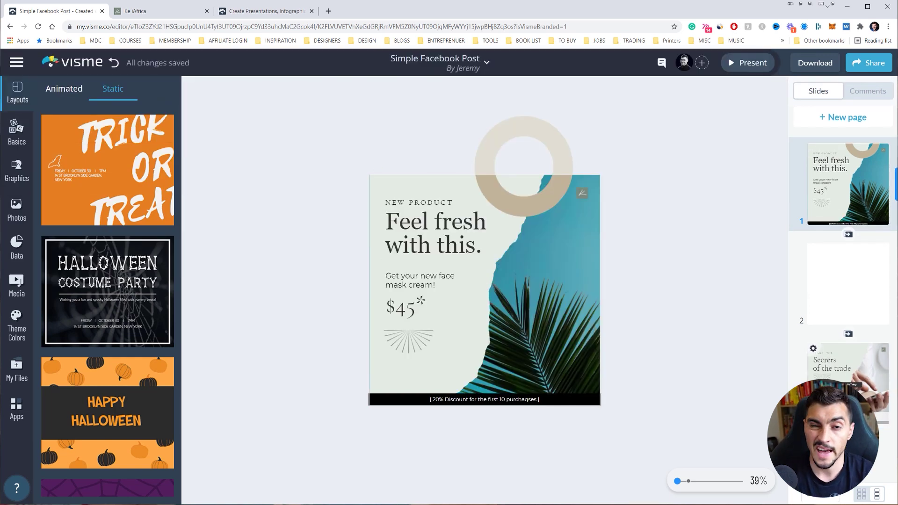
click(842, 280)
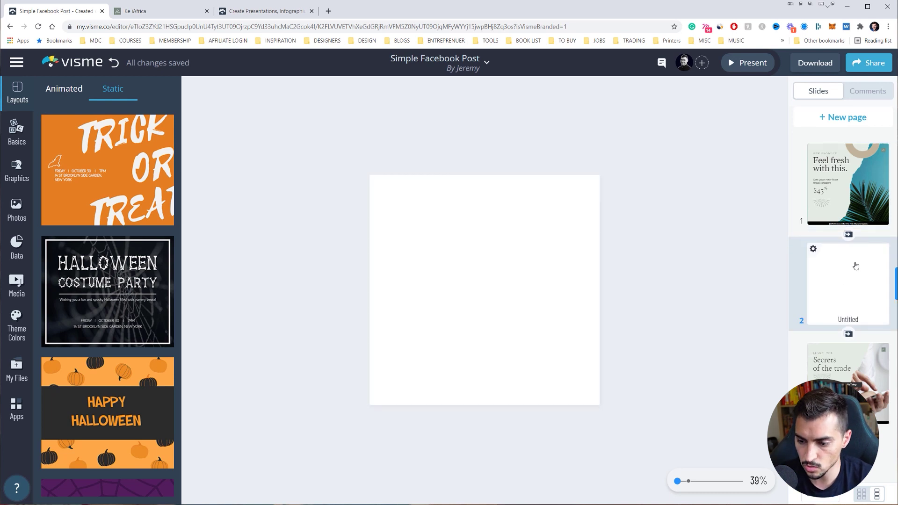
click(814, 250)
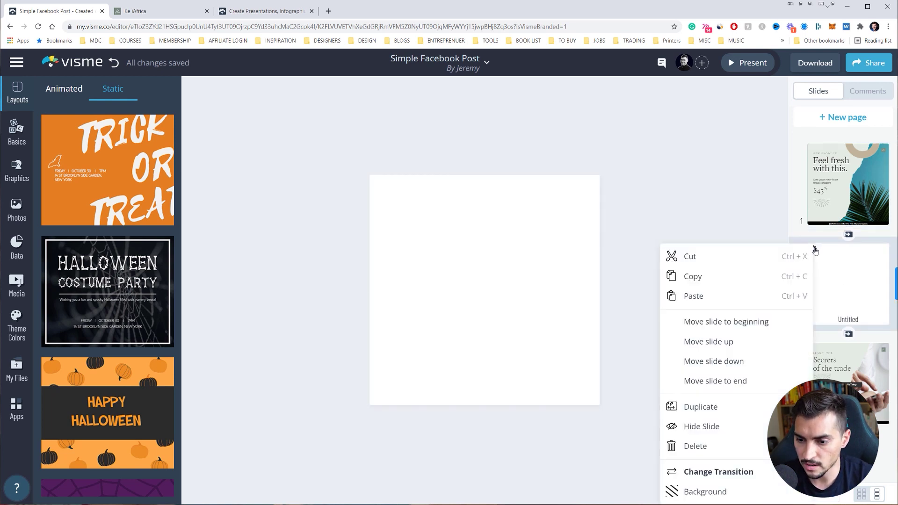
click(695, 446)
Step: Compare the two remaining slides, view them in the grid overview, and return to editing the first slide
click(850, 210)
click(850, 262)
click(850, 206)
click(851, 262)
click(851, 199)
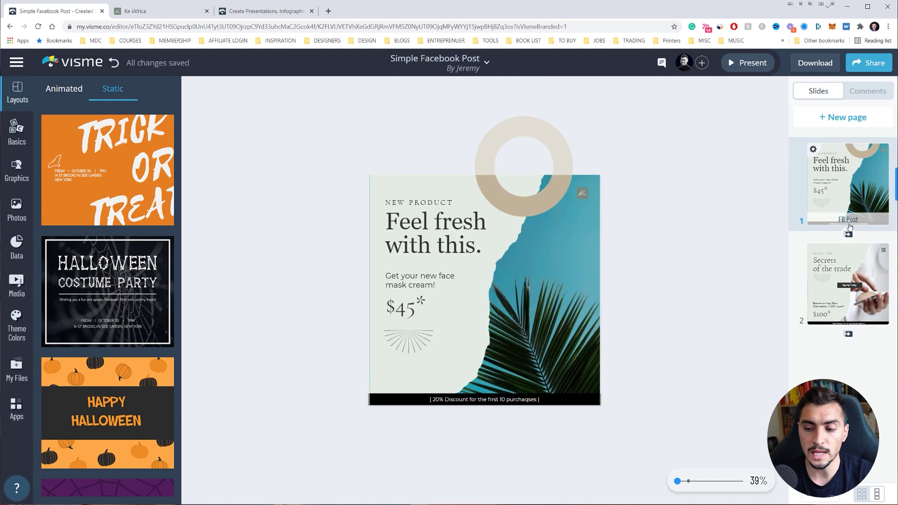
click(878, 495)
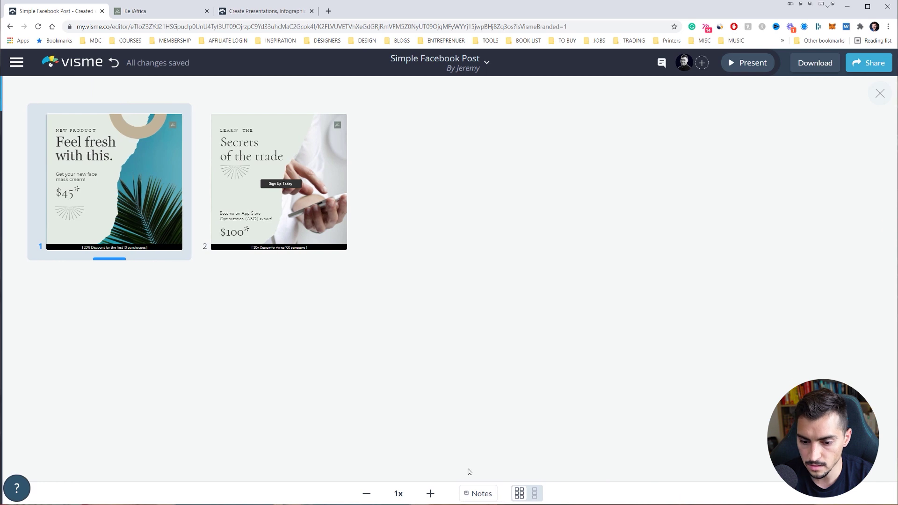
click(534, 493)
click(839, 301)
key(Up)
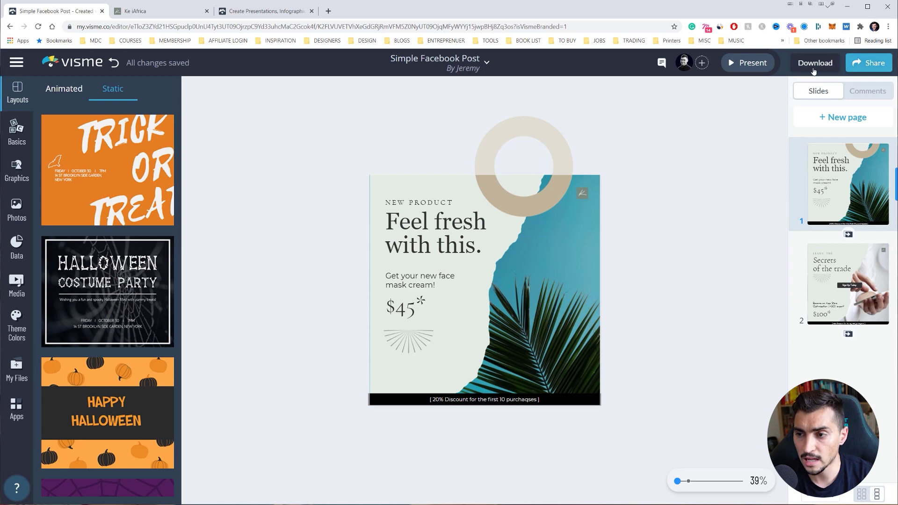
Step: In the online sharing settings, title the project "FB POST V1" and add the description "Hey check out this design."
click(868, 64)
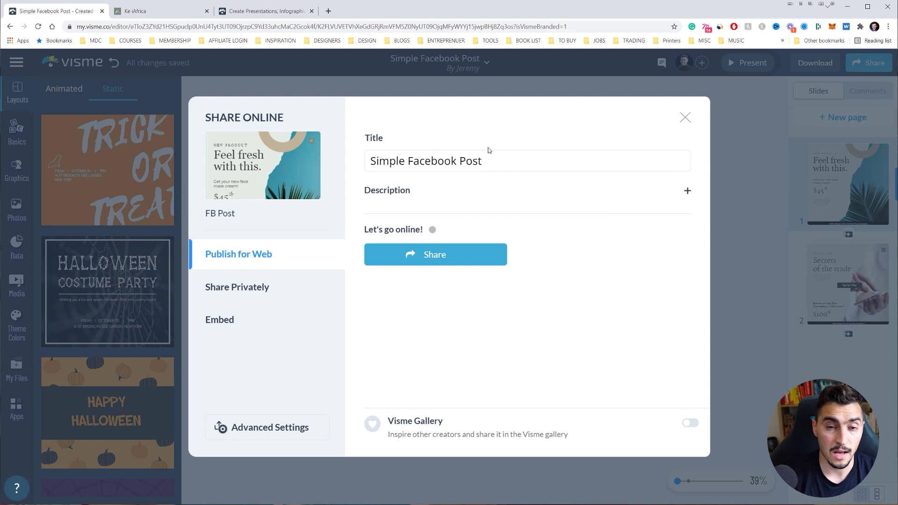
triple_click(519, 161)
text(Face)
key(BackSpace)
key(BackSpace)
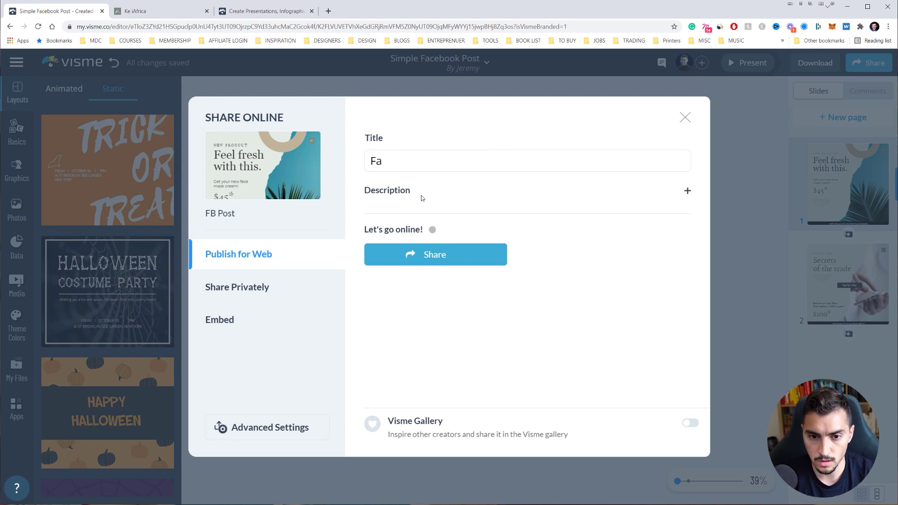
key(BackSpace)
text(B POST 1)
key(BackSpace)
text(V1)
click(421, 195)
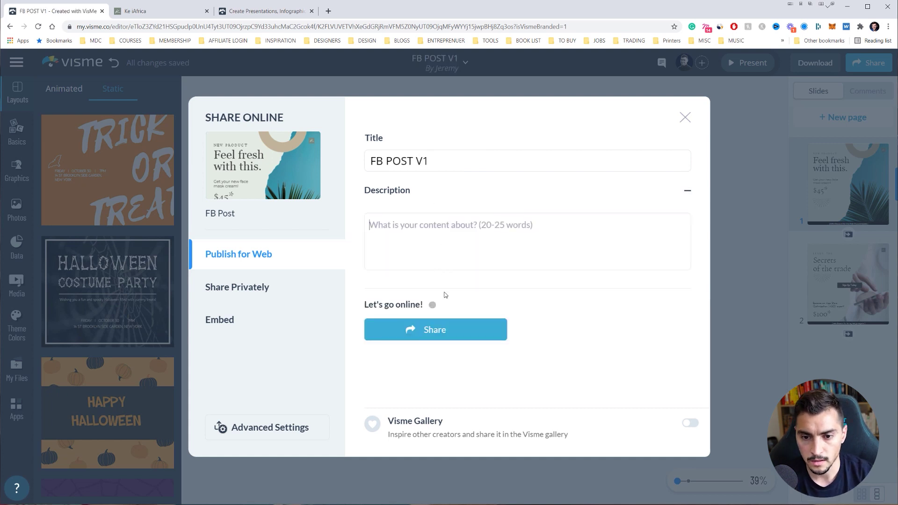
text(Hey check)
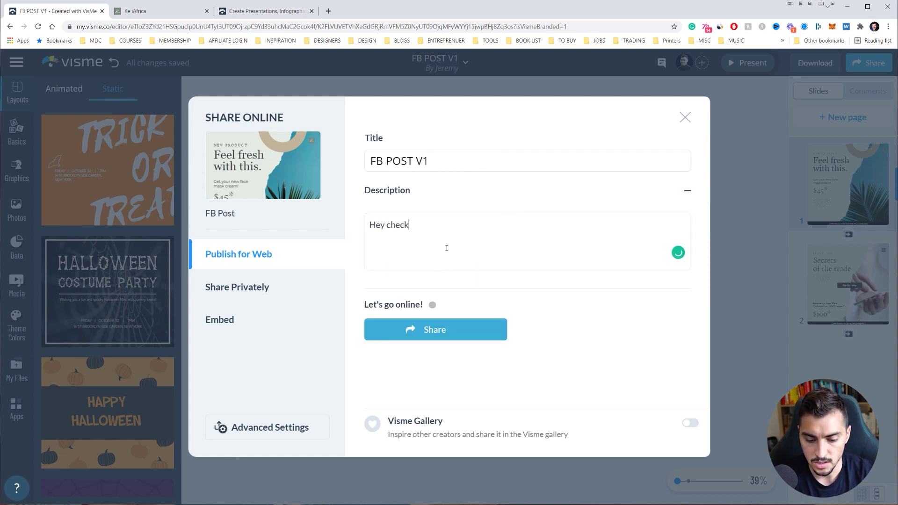
text( out this design.)
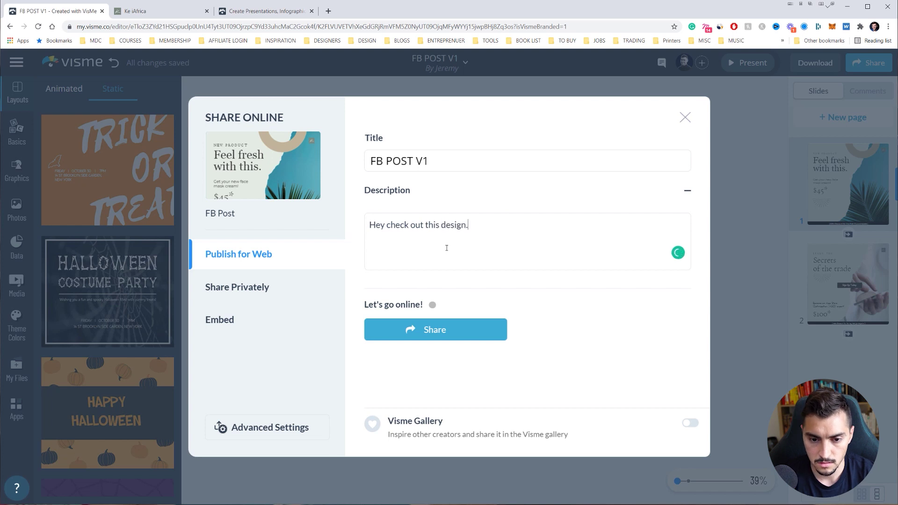
Step: Publish the project for the web and open its copied public link in a new browser tab
click(461, 335)
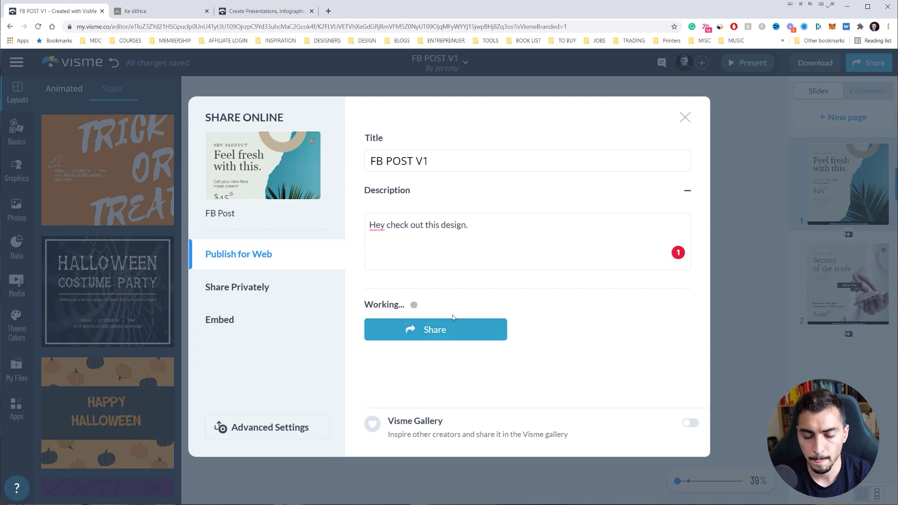
click(604, 330)
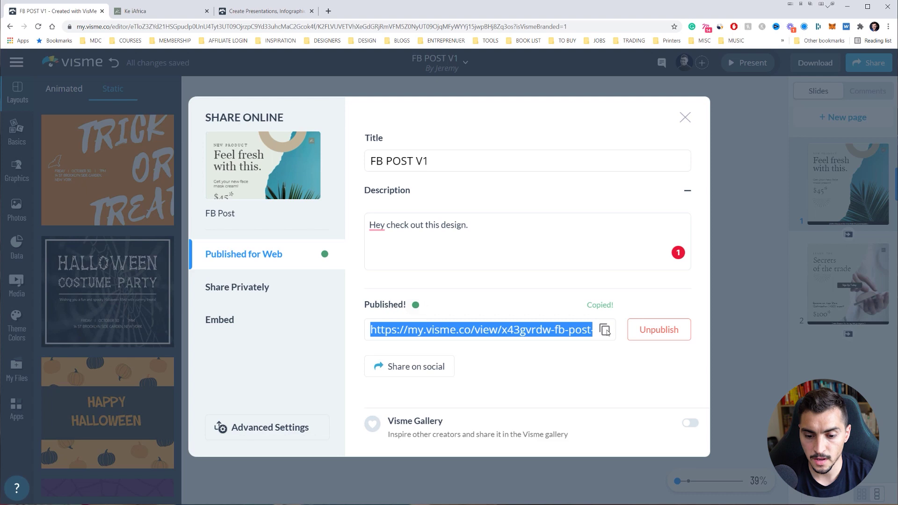
key(ctrl+t)
key(ctrl+v)
key(Return)
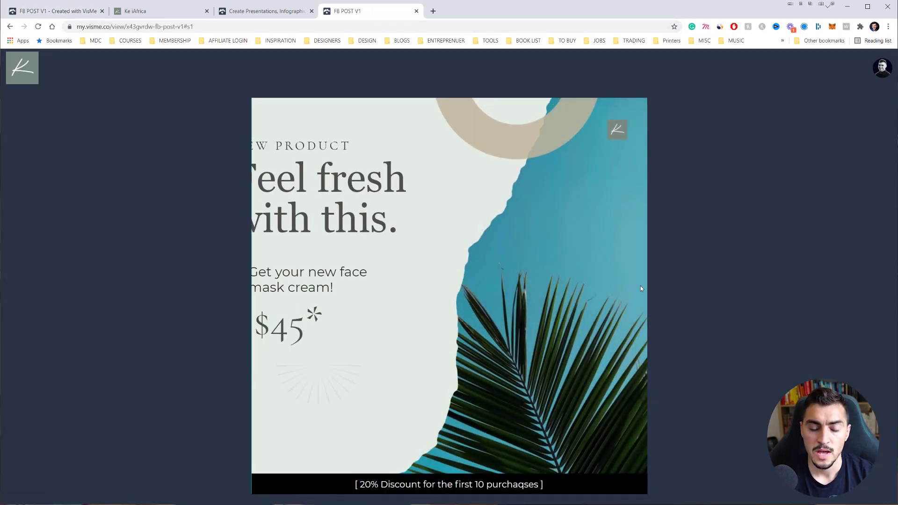
Step: View the second slide of the published post and return to the project's sharing settings
key(Right)
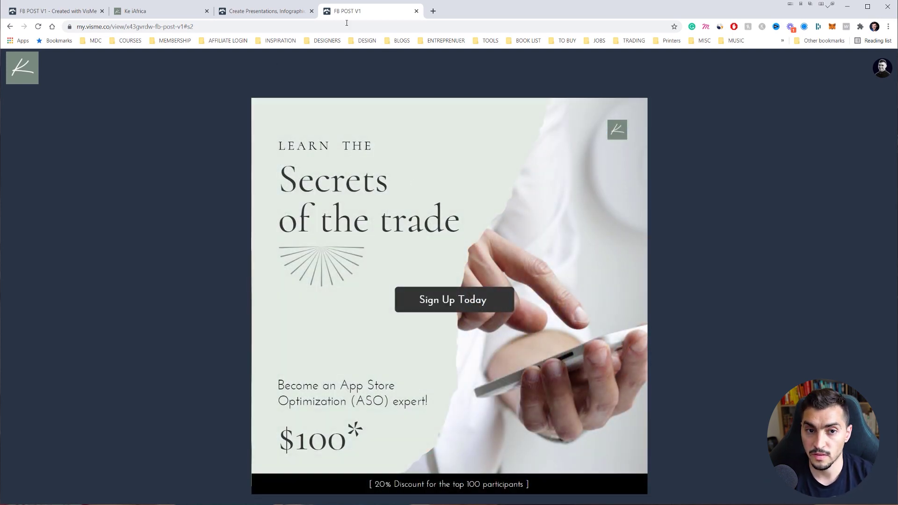
click(290, 13)
click(87, 12)
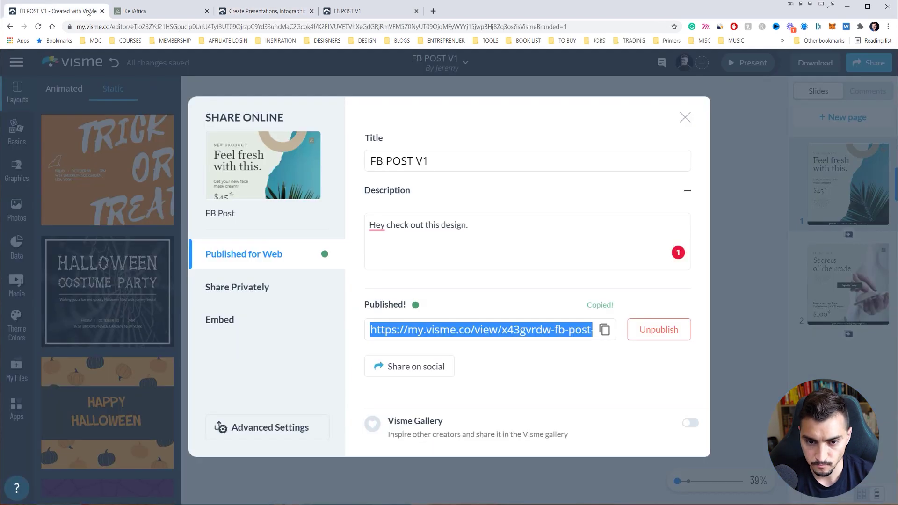
Step: Examine the private sharing options and the responsive embed code, and close the sharing settings
click(274, 287)
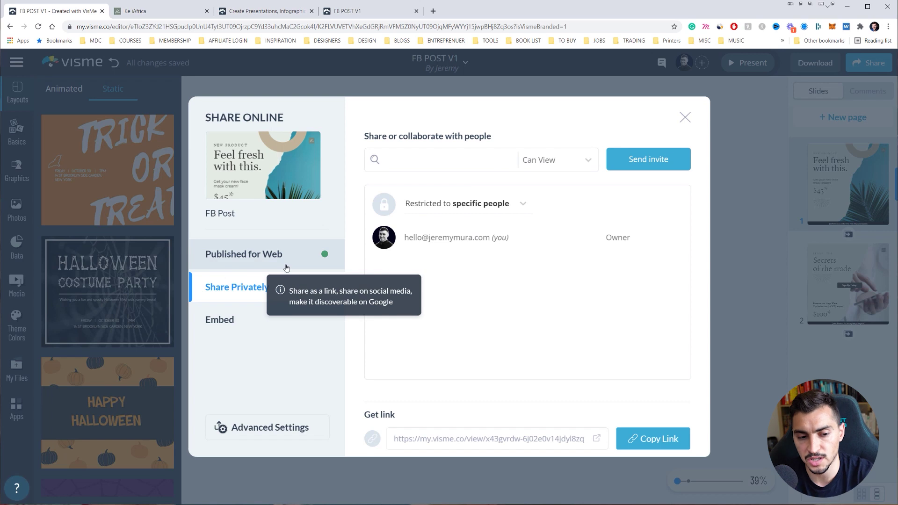
click(241, 320)
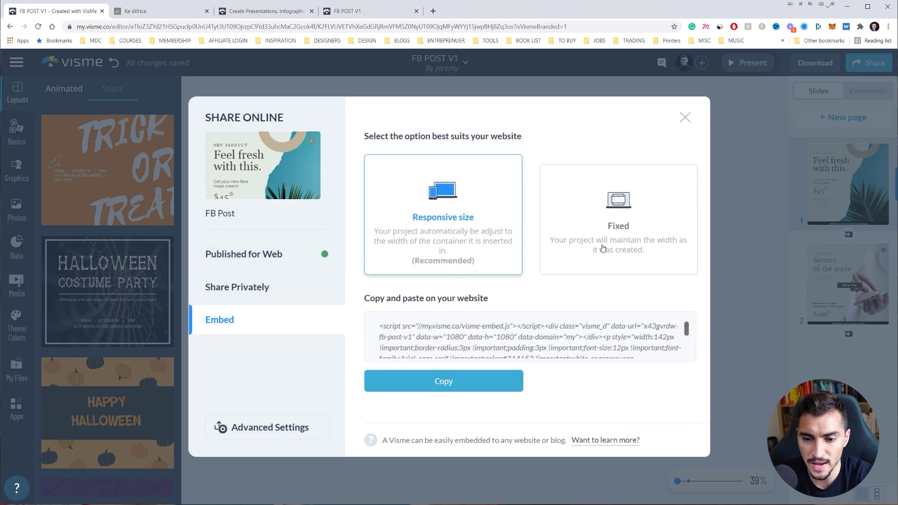
click(425, 329)
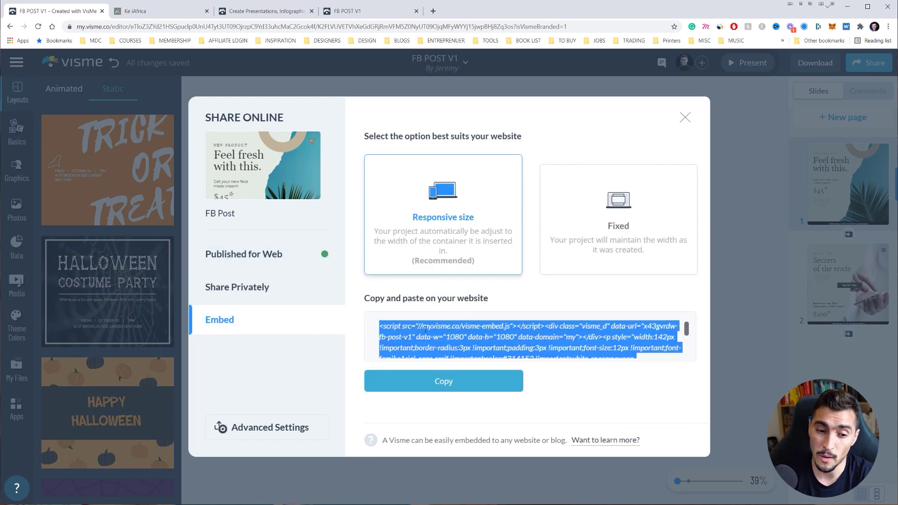
click(686, 116)
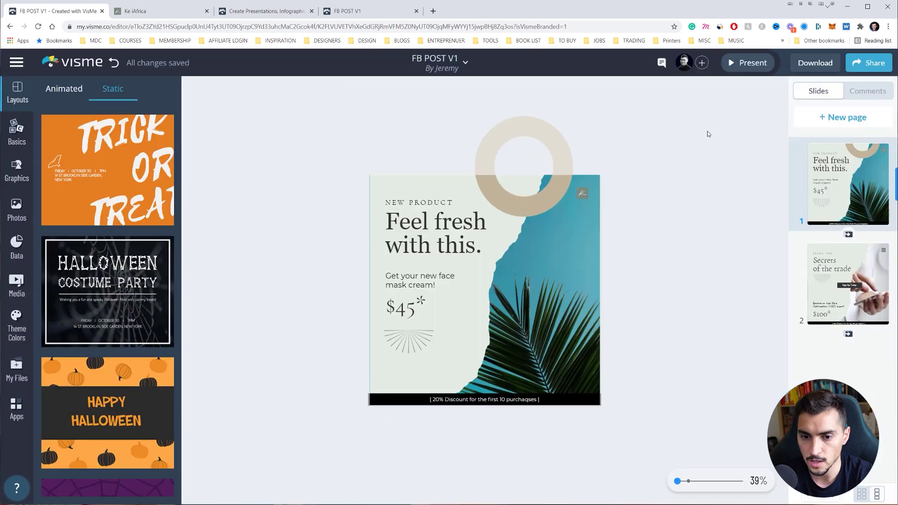
Step: Review the project's download formats for images, PDF documents, video and offline presentation
click(803, 70)
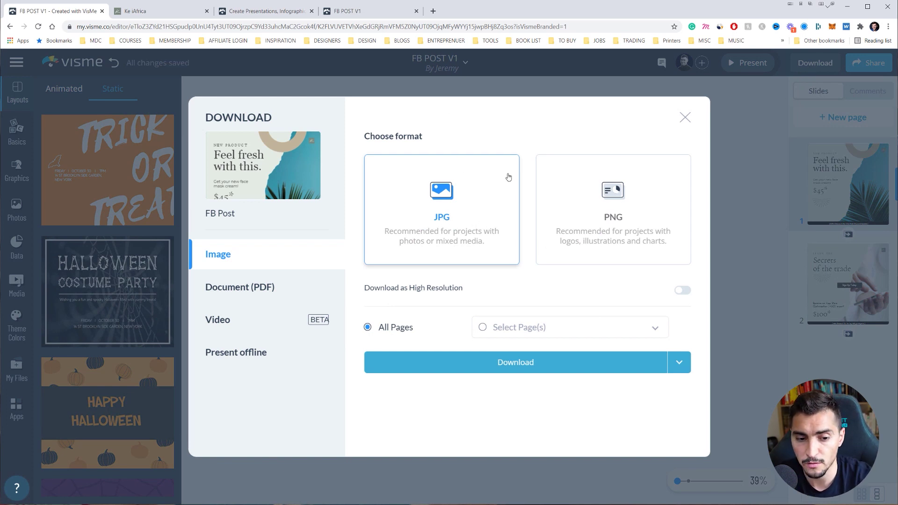
click(281, 297)
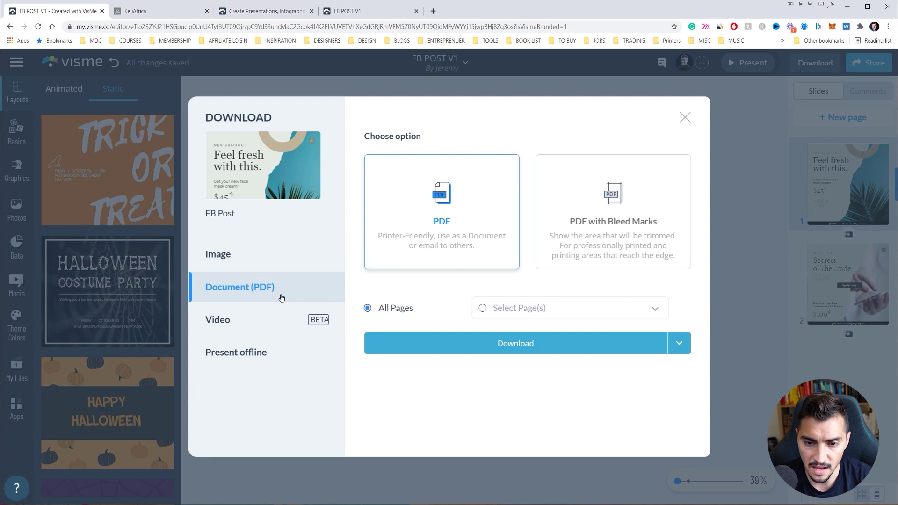
click(260, 318)
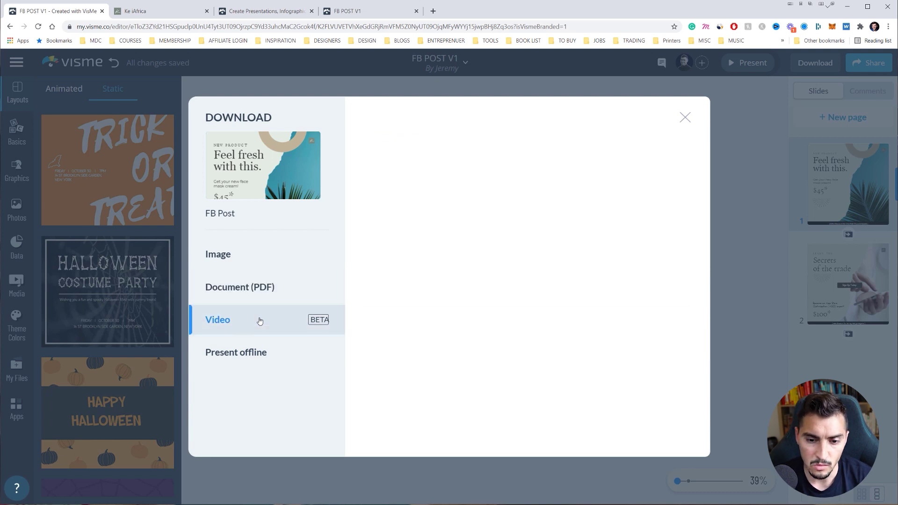
click(250, 352)
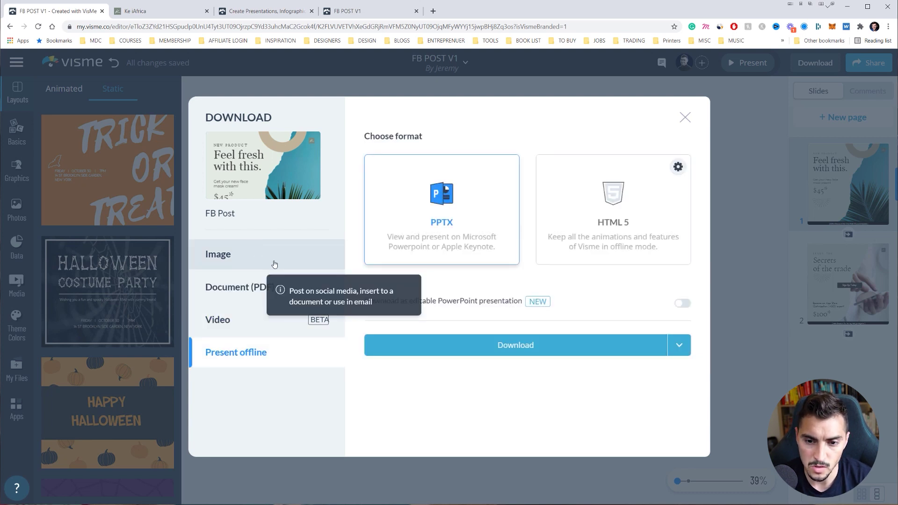
Step: Download all pages as JPG images to the PC
click(249, 263)
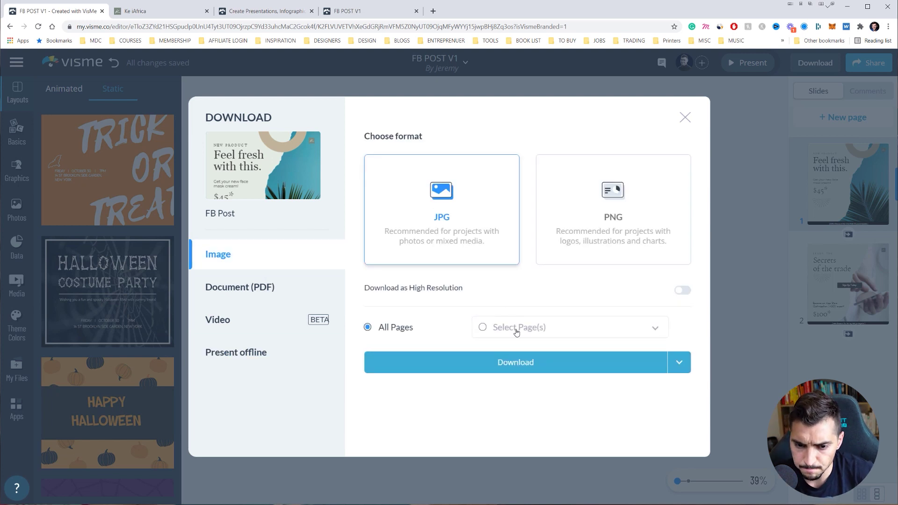
click(677, 366)
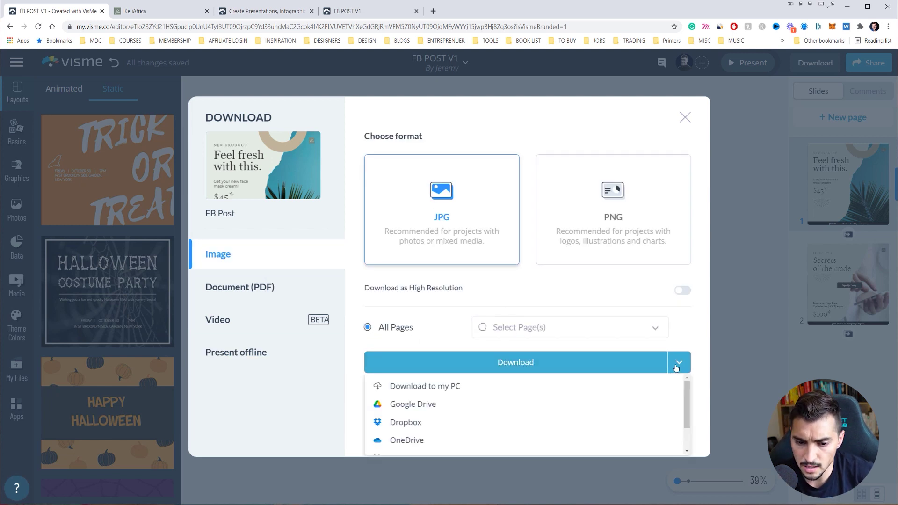
click(453, 387)
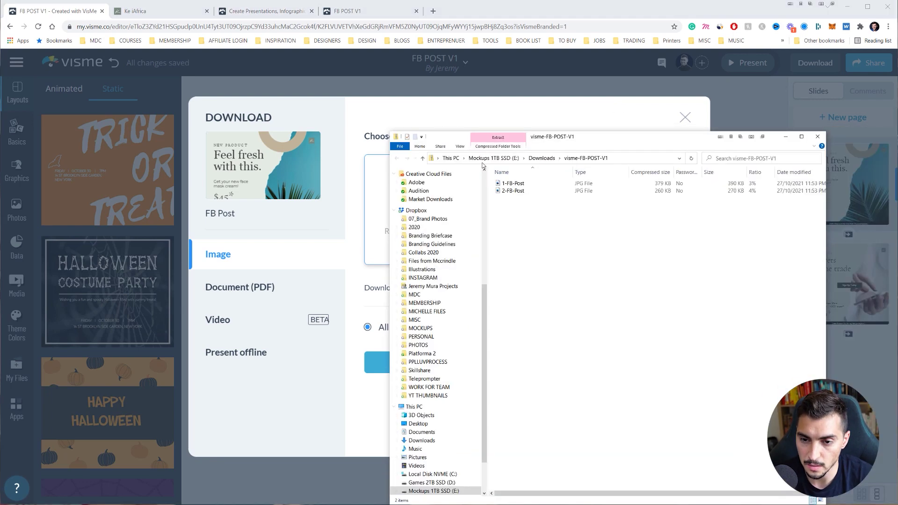
Step: Open the downloaded 1-FB-Post and 2-FB-Post images to check them, closing each preview
double_click(516, 184)
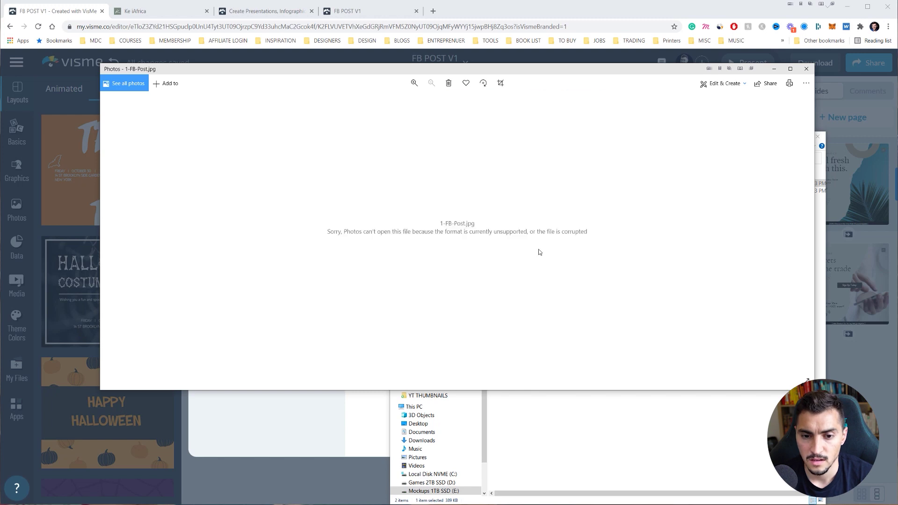
click(806, 68)
double_click(535, 192)
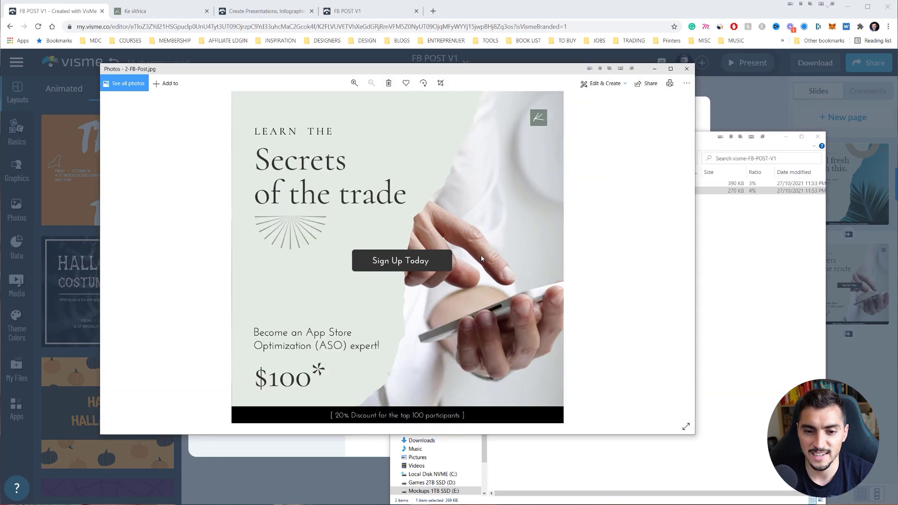
click(686, 68)
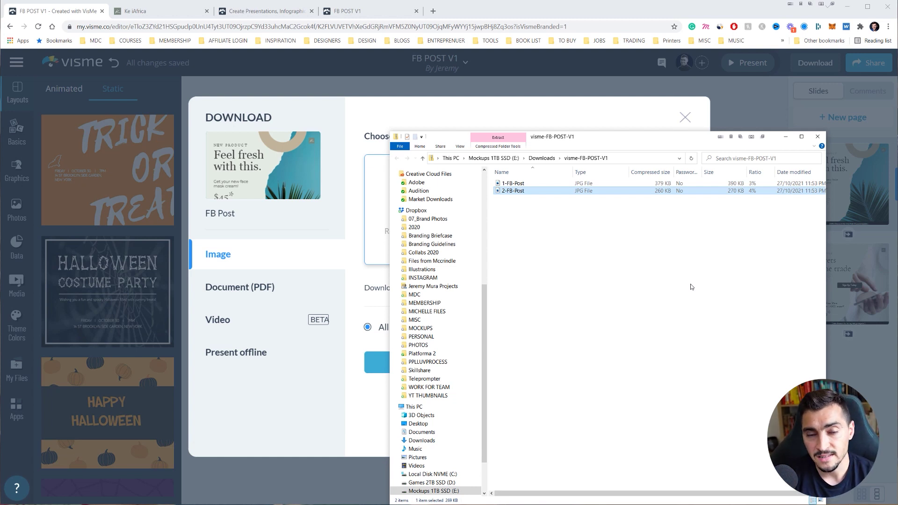
Step: Dismiss the downloaded files window and the download settings, and undo the last page change in the post
click(786, 137)
click(719, 131)
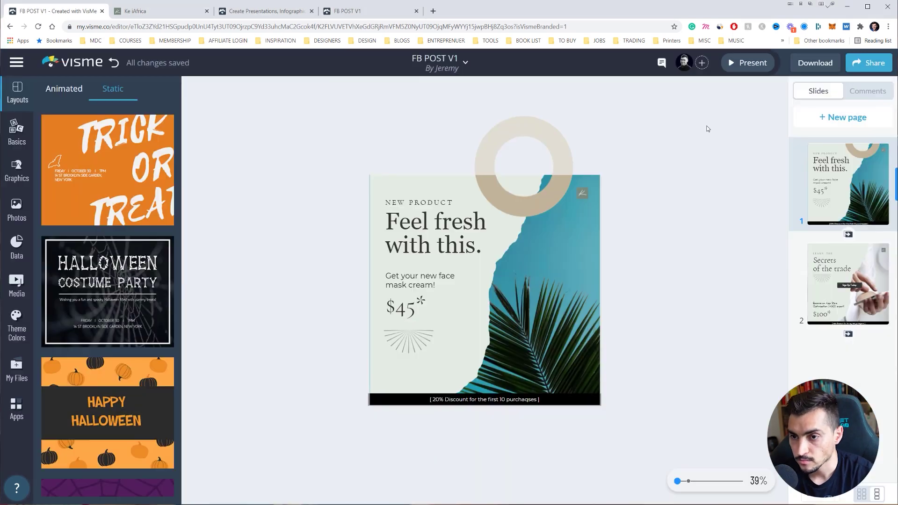
click(114, 63)
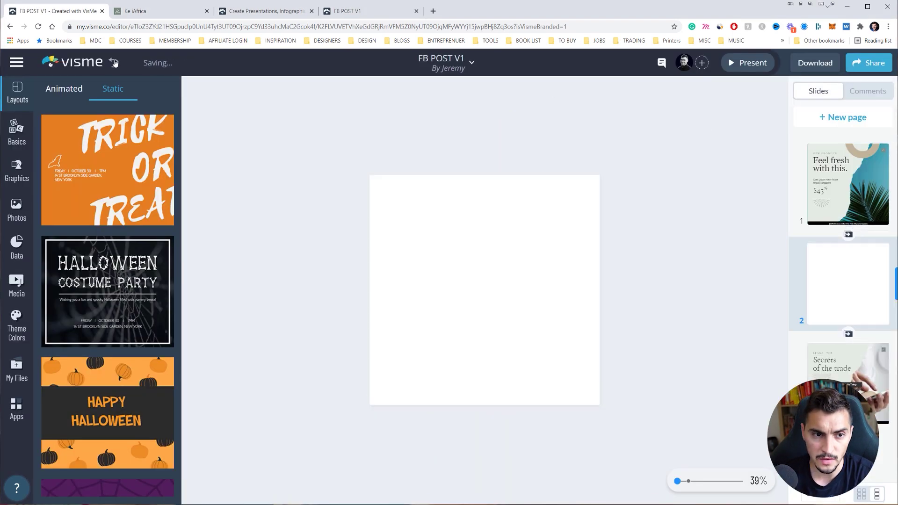
Step: Return to the dashboard and upload a second brand logo from the 01_Logo folder inside BRAND ASSETS
click(79, 63)
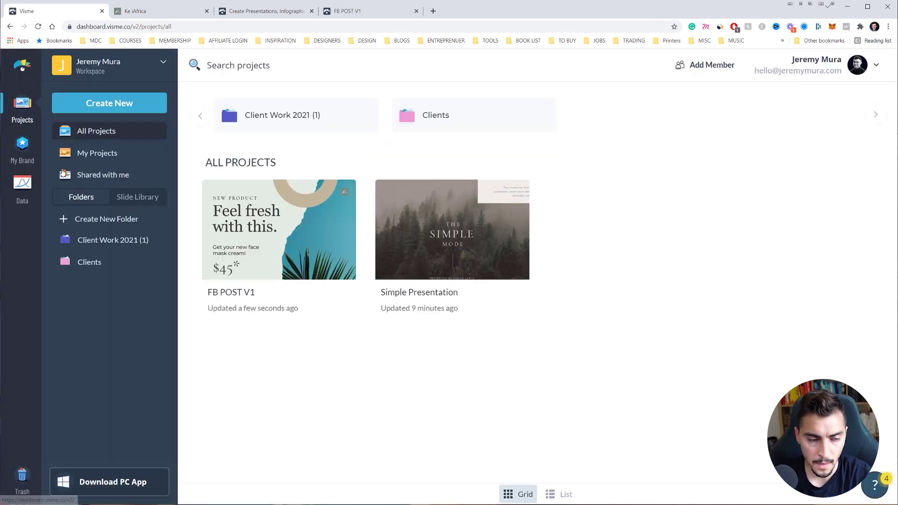
click(23, 153)
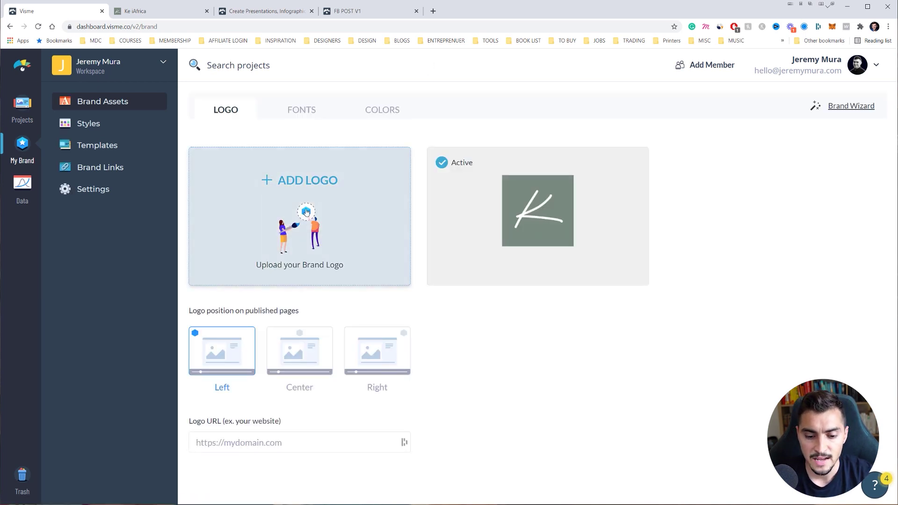
click(306, 212)
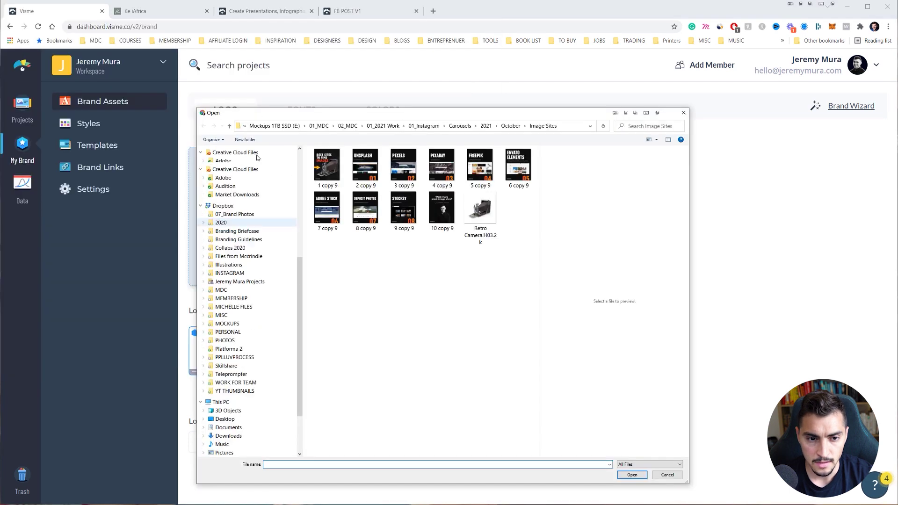
click(233, 222)
double_click(330, 279)
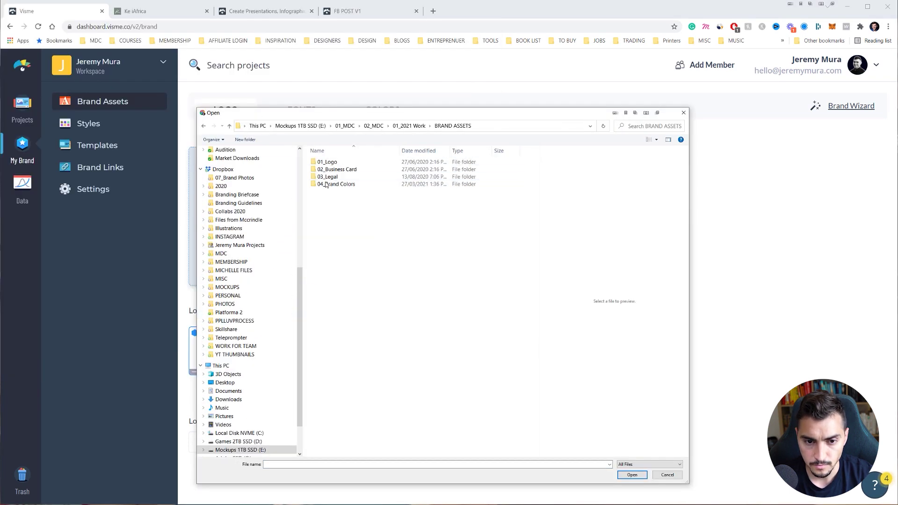
double_click(336, 163)
double_click(345, 177)
click(452, 328)
double_click(452, 329)
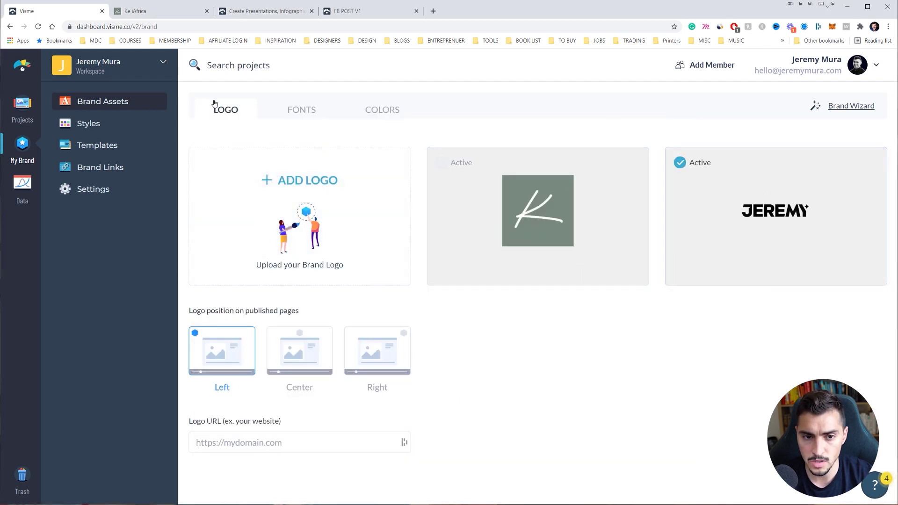
Step: Review the brand fonts and add a secondary colors palette to the brand assets
click(311, 114)
mouse_move(301, 214)
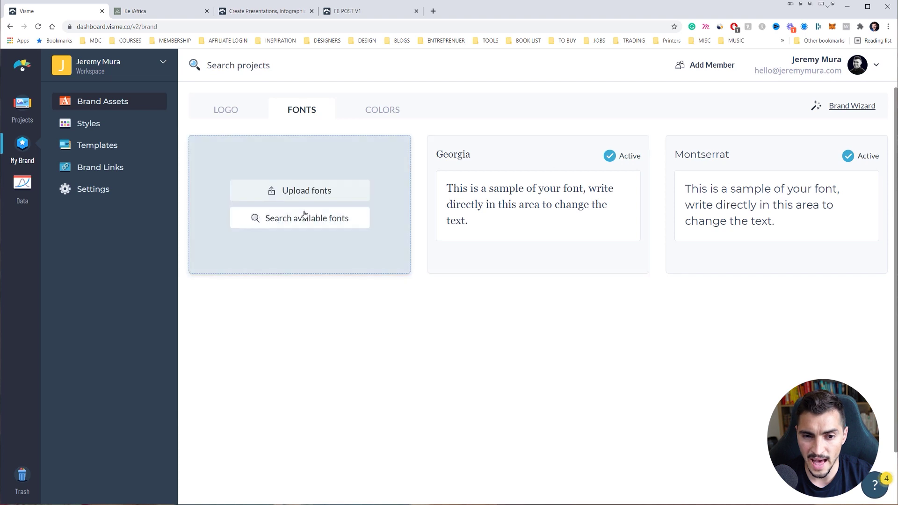
click(382, 109)
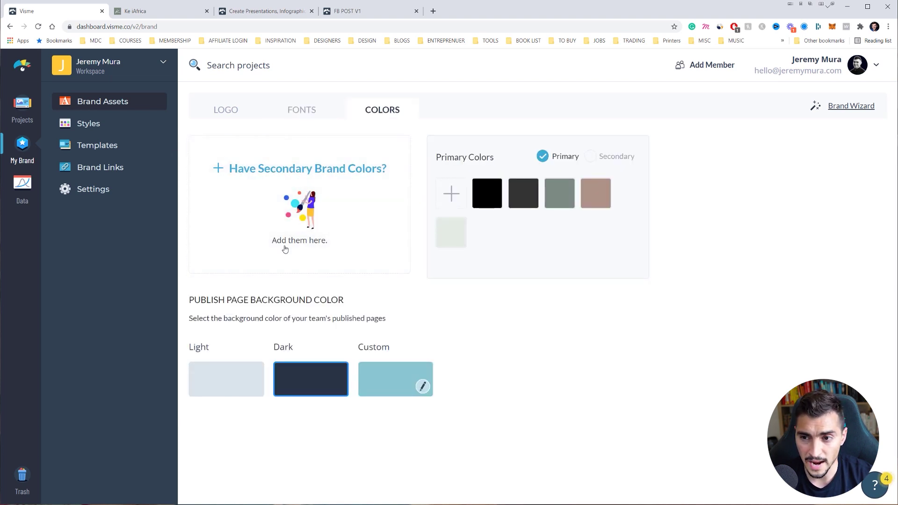
click(84, 69)
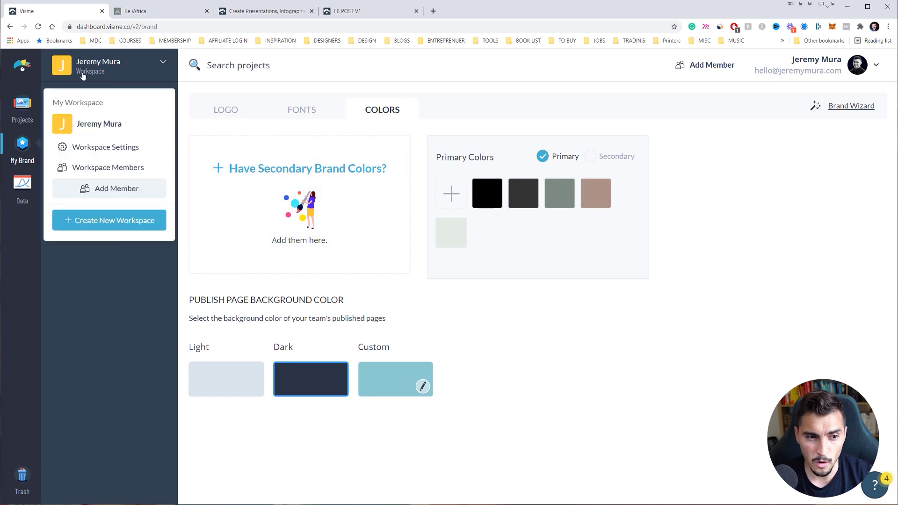
click(213, 210)
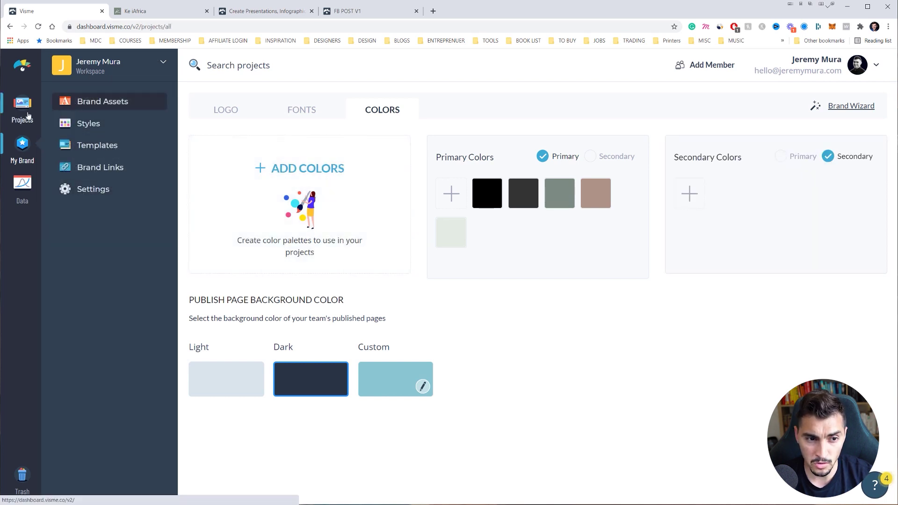
Step: Create an orange project folder named with the workspace owner's full name plus "Designs", and open it
click(22, 112)
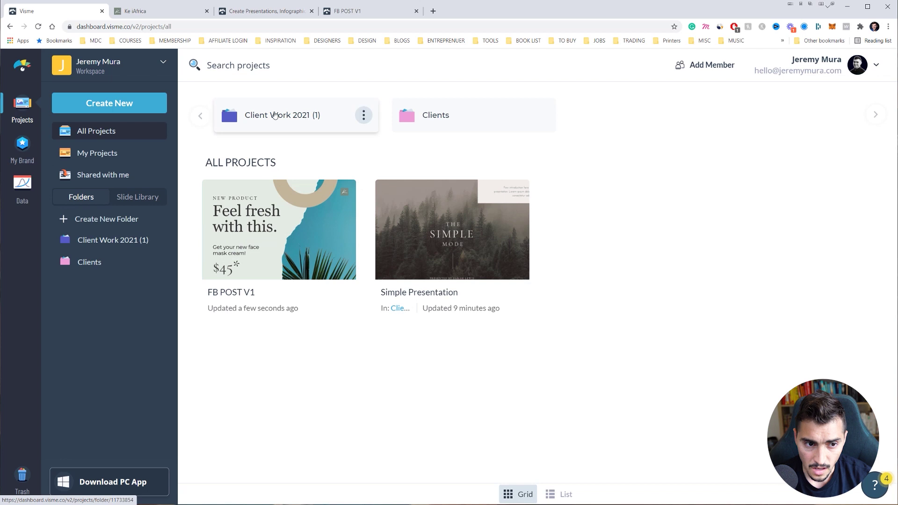
click(112, 154)
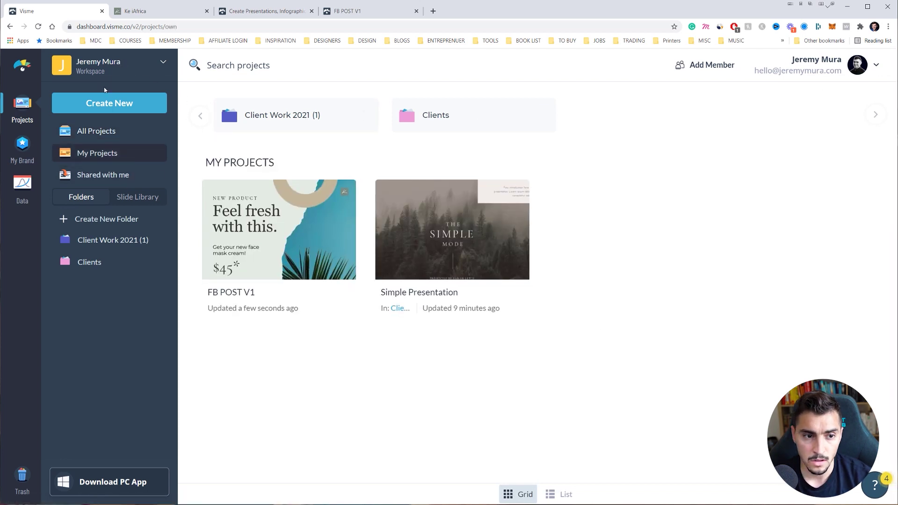
click(107, 103)
mouse_move(100, 135)
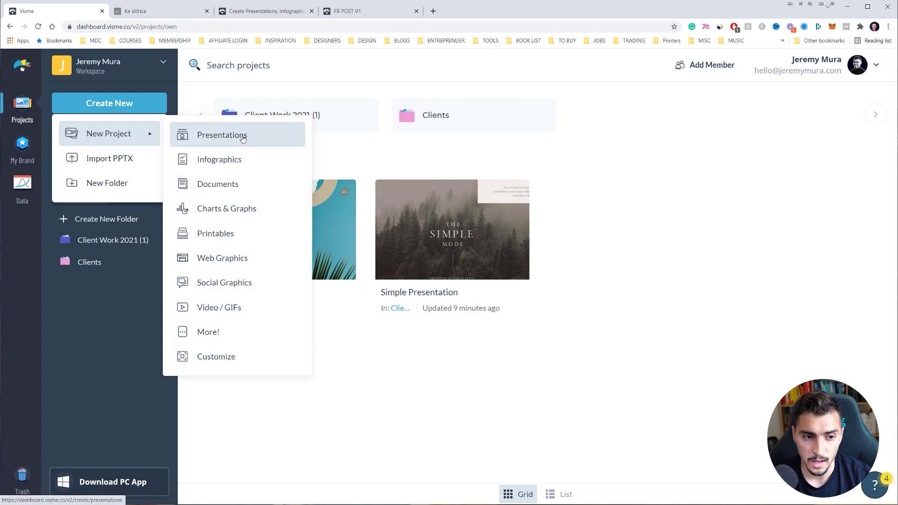
click(110, 183)
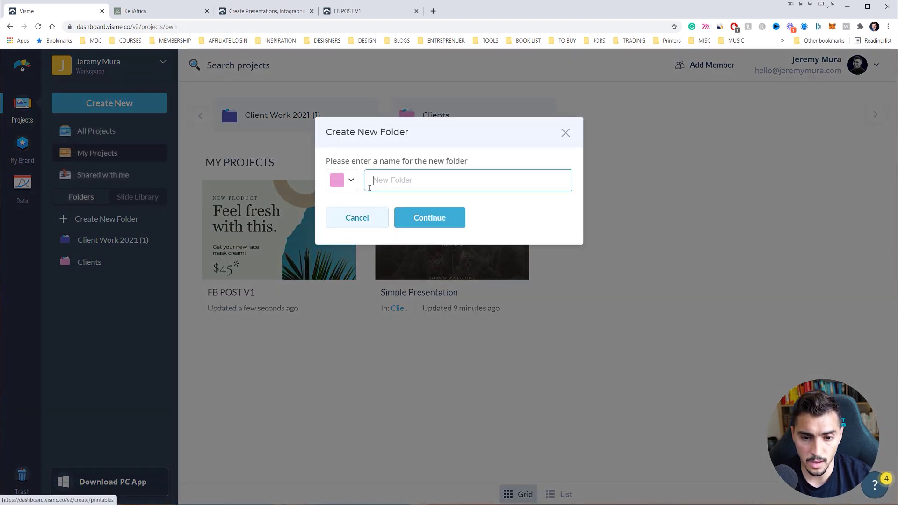
text(Jeremy Mura)
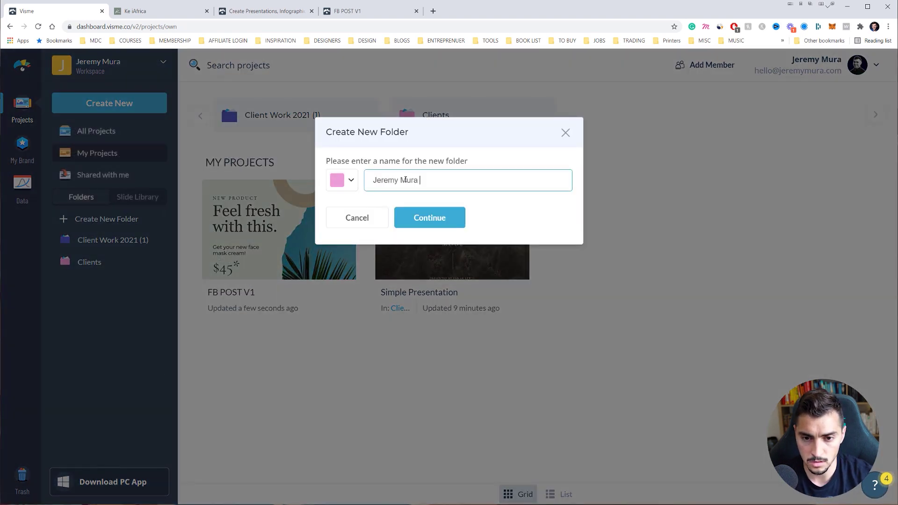
text(signs)
click(351, 179)
click(419, 223)
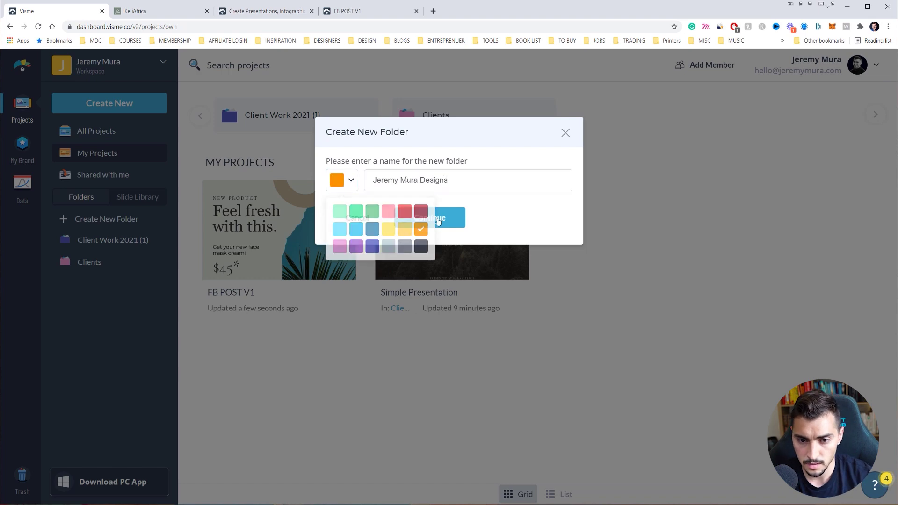
key(Return)
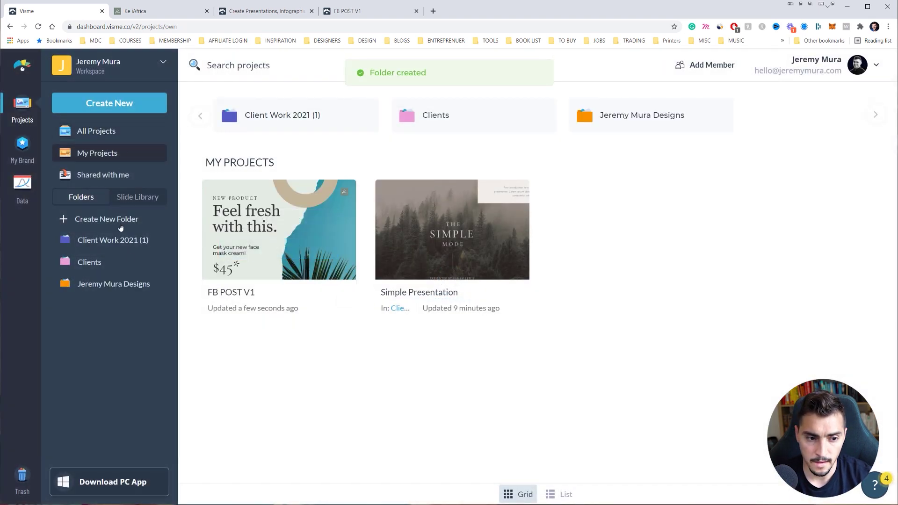
click(114, 282)
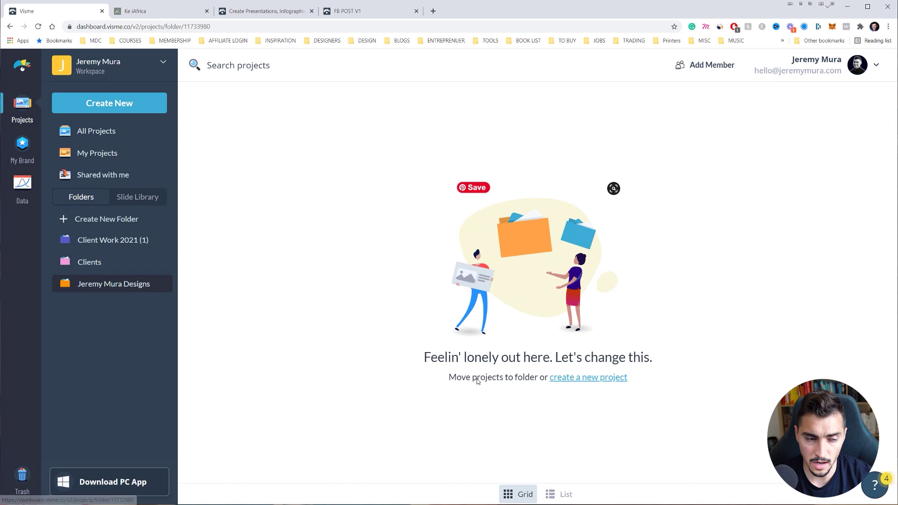
Step: Set Color 1 of the first theme palette in the brand styles to a bright orange
click(23, 156)
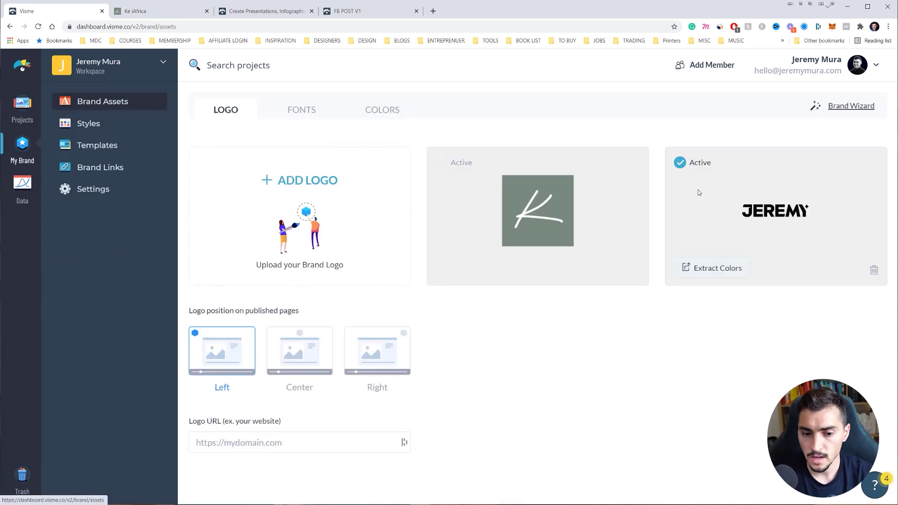
click(78, 127)
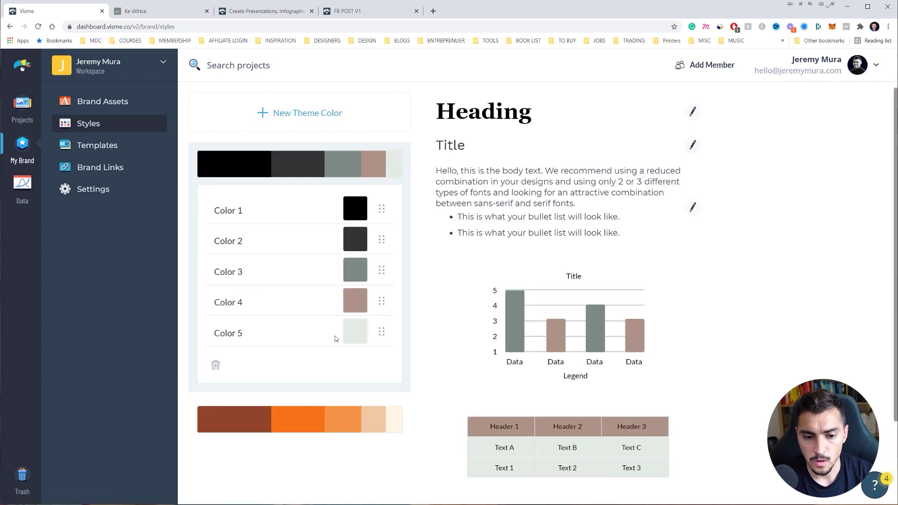
click(348, 206)
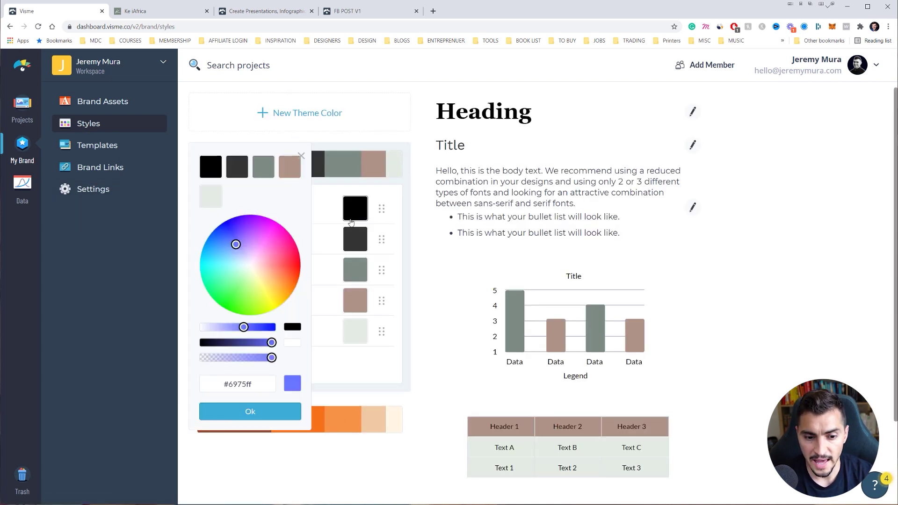
drag(251, 251, 292, 272)
drag(261, 384, 213, 386)
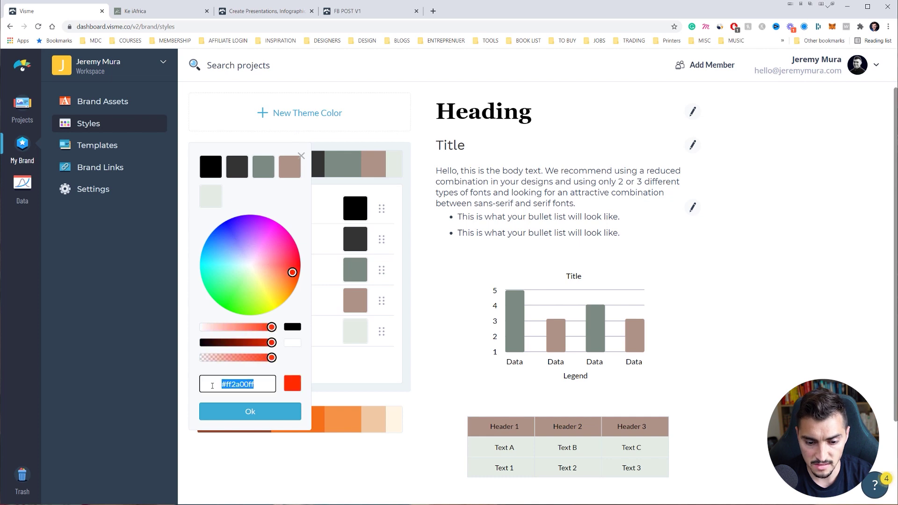
text(#ff1900ff)
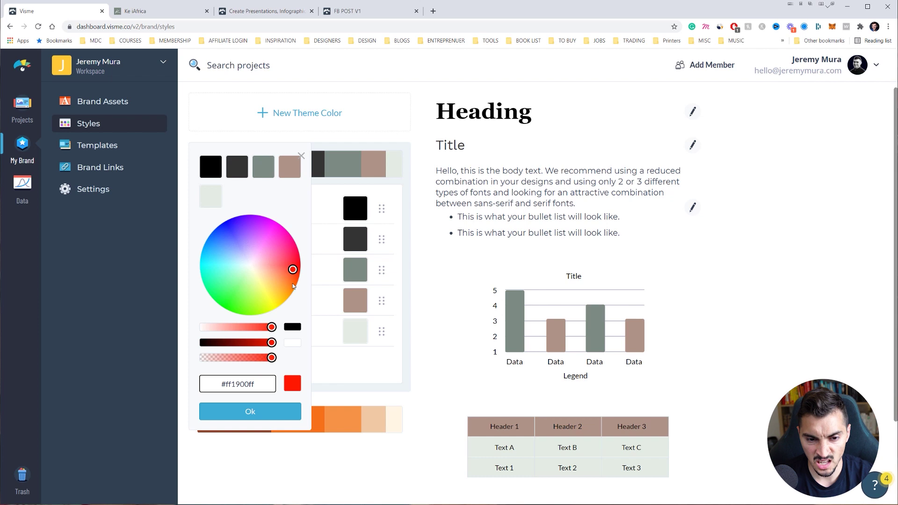
click(257, 414)
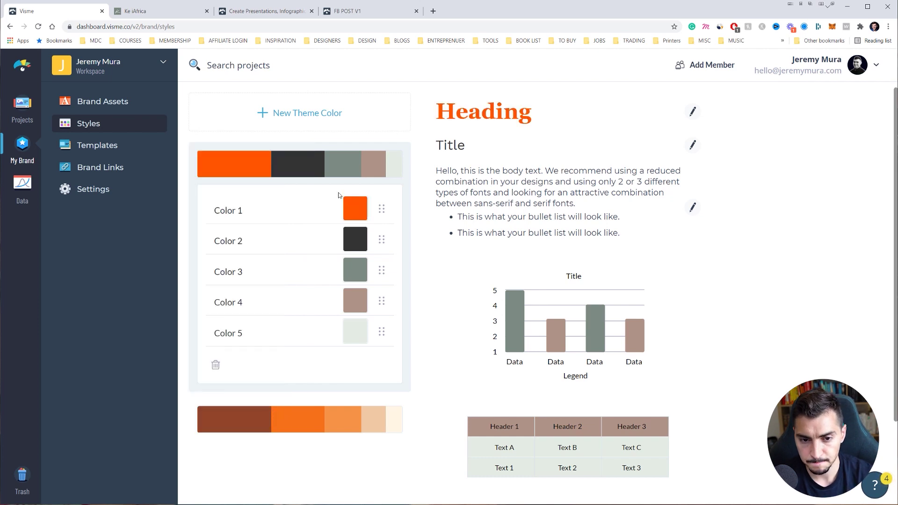
Step: Set the theme palette's Color 2 to near-black and Color 3 to dark orange-brown
click(355, 239)
drag(270, 343, 209, 343)
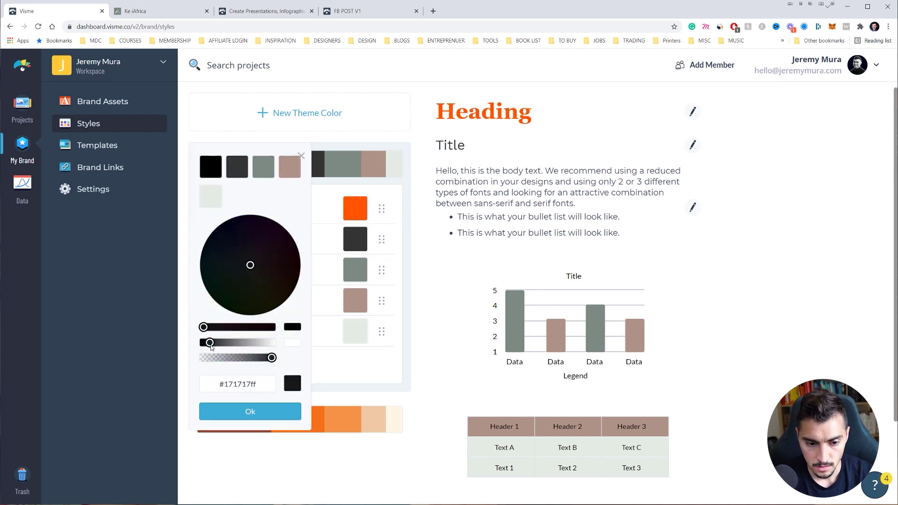
click(234, 418)
click(355, 270)
click(288, 286)
mouse_move(271, 327)
mouse_down()
mouse_move(240, 326)
mouse_move(244, 343)
mouse_move(275, 327)
mouse_up()
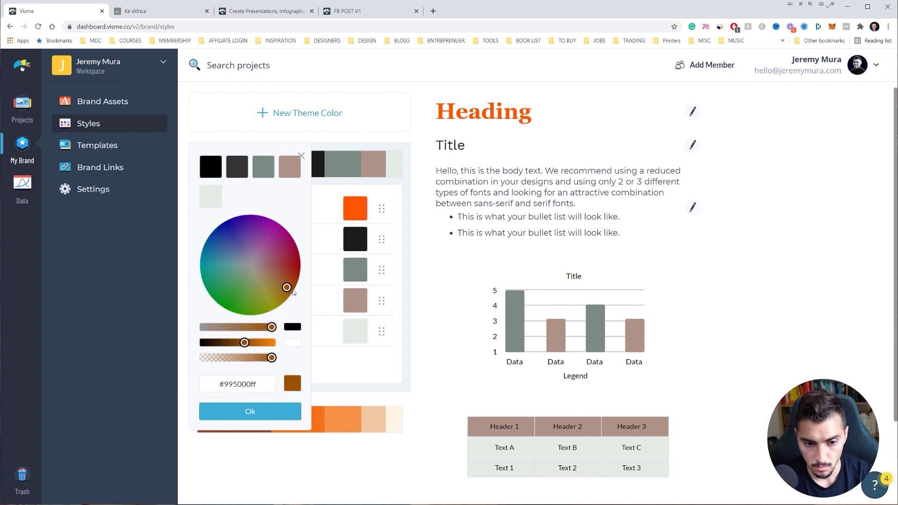
click(250, 412)
Step: Set the theme palette's Color 4 to dark reddish brown and Color 5 to light grey
click(347, 301)
click(289, 281)
drag(271, 342, 245, 342)
click(251, 411)
click(355, 331)
drag(236, 244, 250, 264)
drag(272, 342, 262, 343)
click(276, 412)
scroll(445, 307, down, 2)
scroll(642, 322, up, 2)
scroll(662, 185, up, 3)
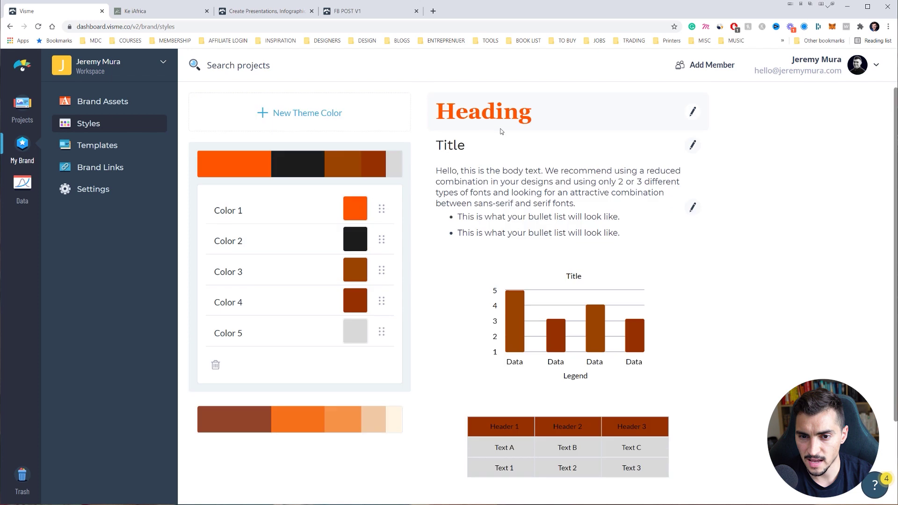
Step: Set the brand heading style's font to Montserrat
click(692, 112)
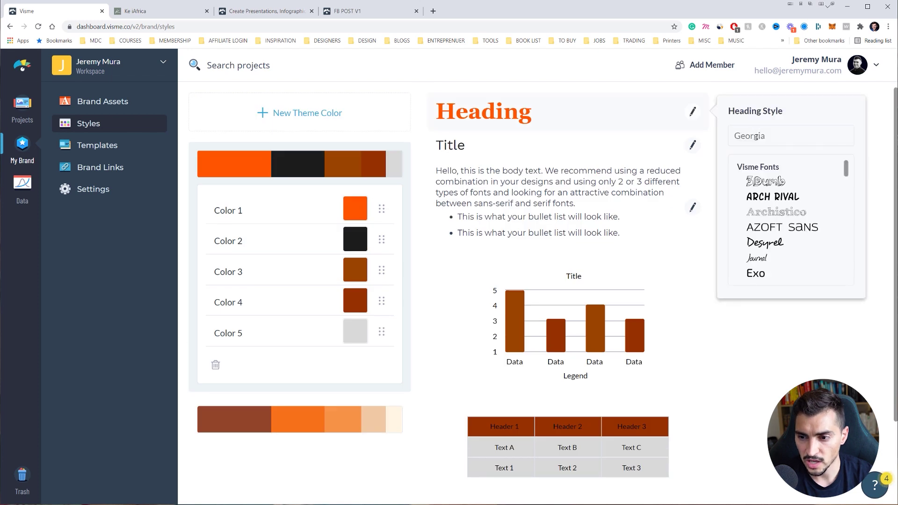
click(782, 138)
text(unifr)
key(BackSpace)
key(BackSpace)
key(BackSpace)
key(BackSpace)
key(BackSpace)
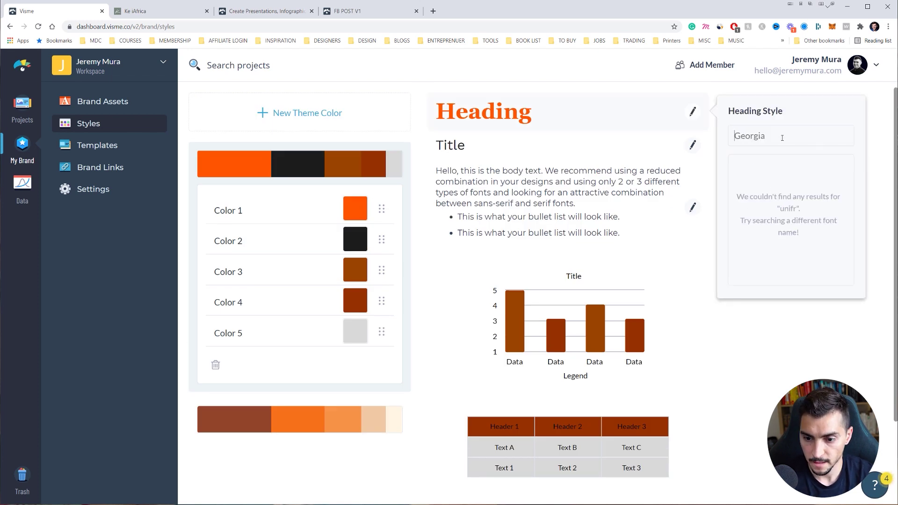
text(d)
key(BackSpace)
text(mont)
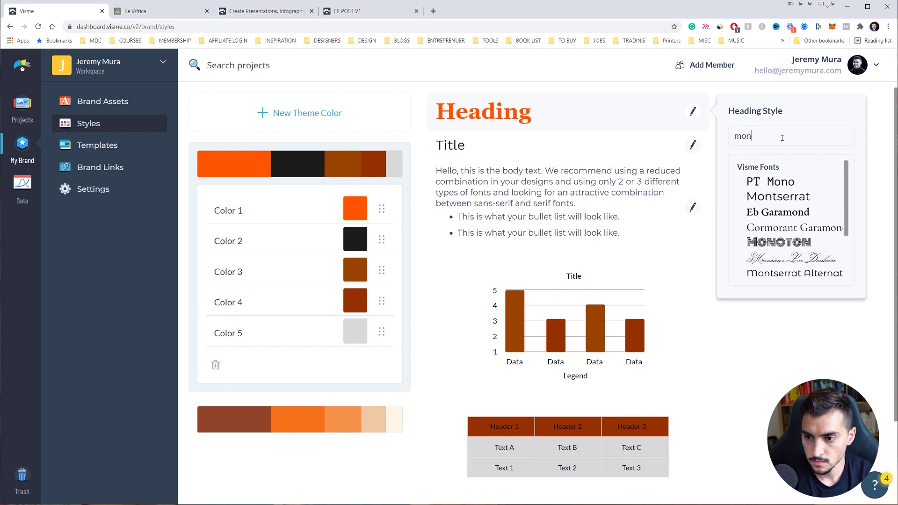
click(730, 178)
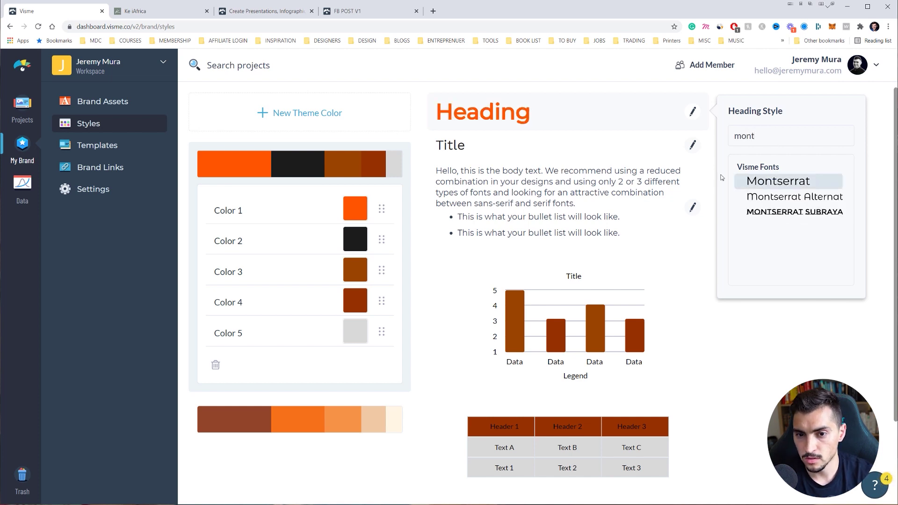
Step: Choose Montserrat as the font for the brand subheader style
click(692, 145)
text(mont)
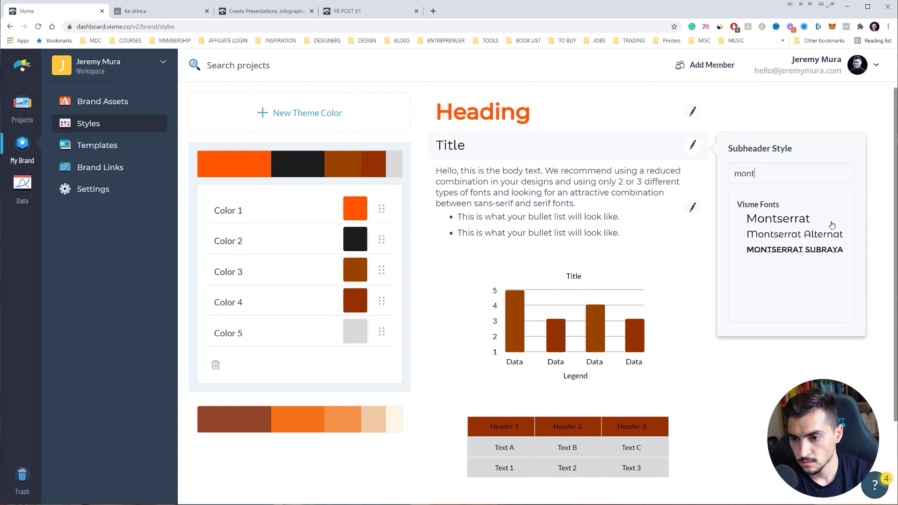
click(833, 225)
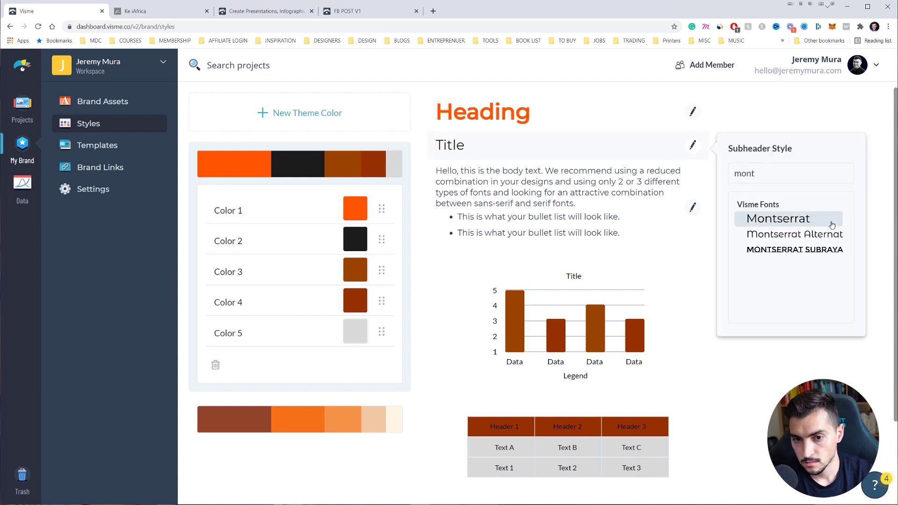
Step: Check the body text style options and examine the sample chart, table and shapes in the theme colors
click(693, 207)
click(637, 241)
scroll(614, 293, down, 2)
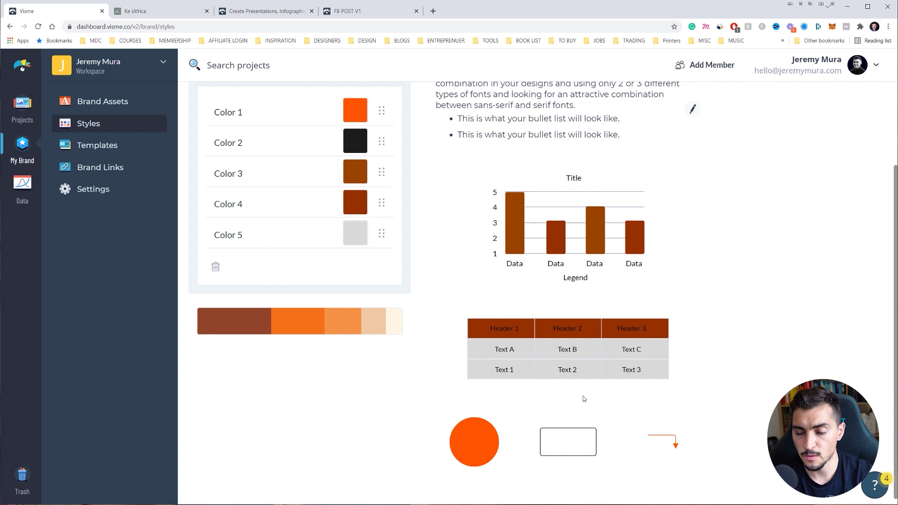
Step: Open the brand's Templates section and check what the team's templates are used for
scroll(597, 322, up, 2)
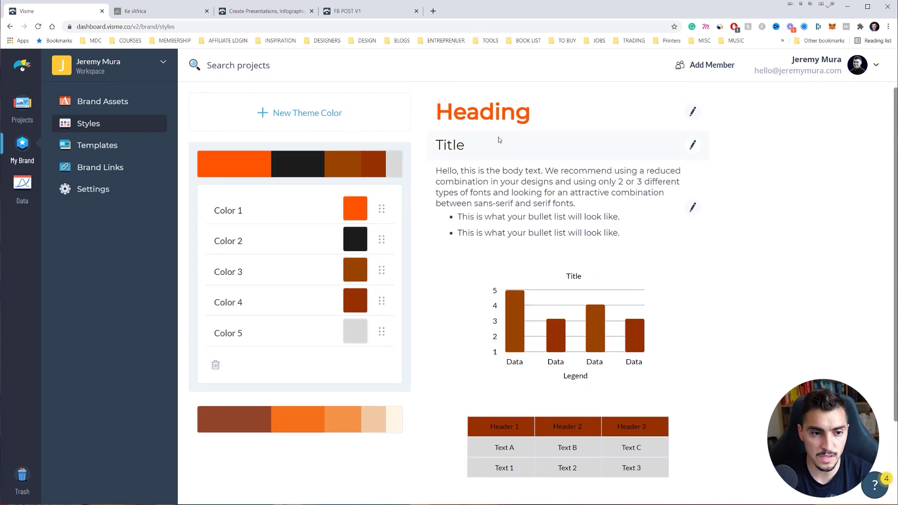
click(118, 149)
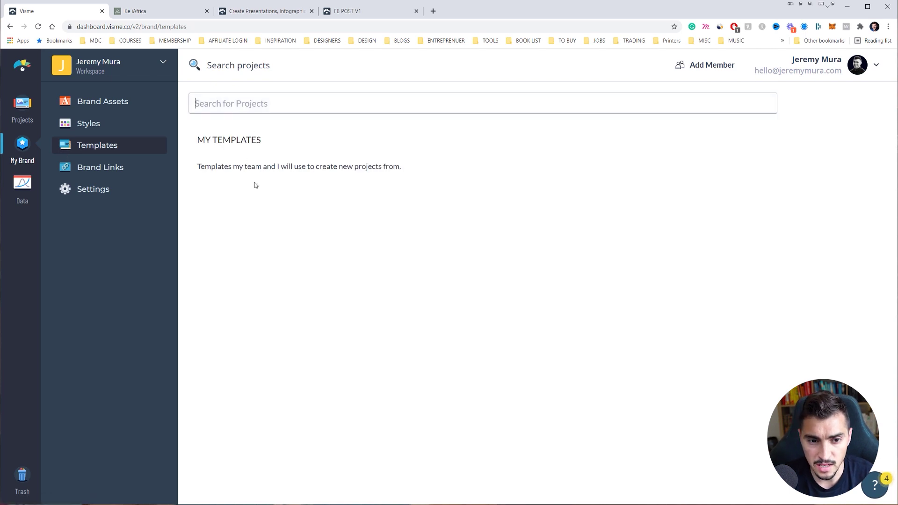
drag(255, 167, 437, 238)
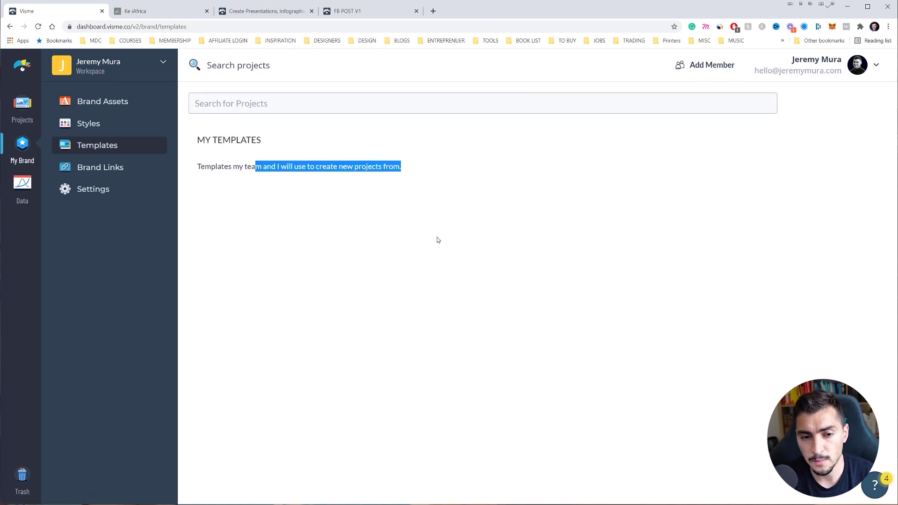
click(243, 157)
click(286, 108)
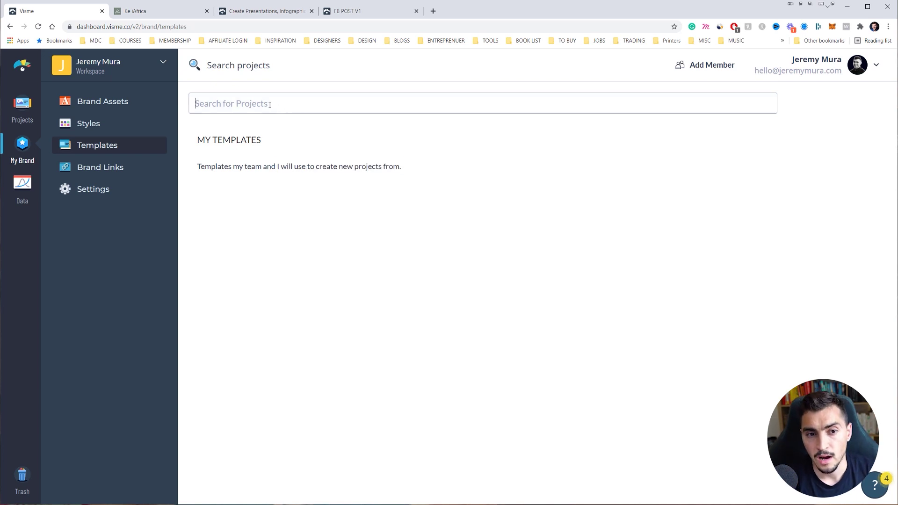
Step: Open the Brand Links section and look through the default company website and social media link fields
click(117, 166)
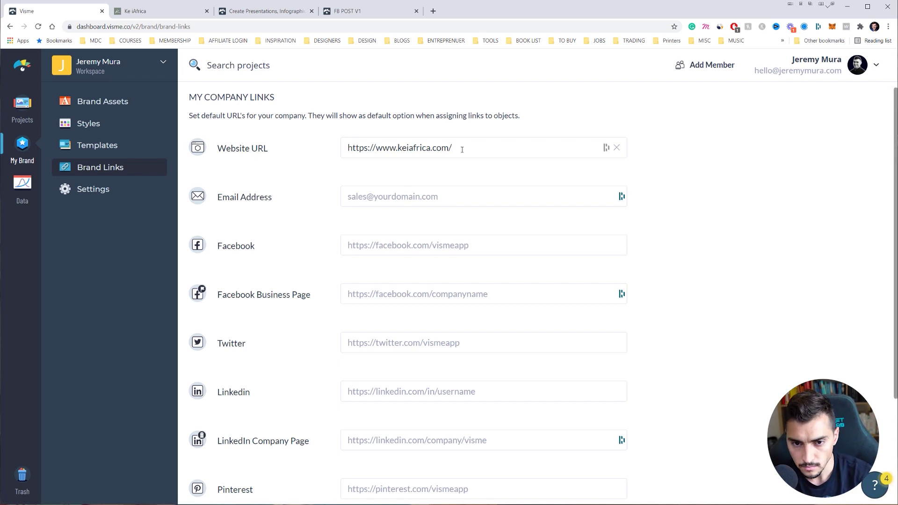
drag(464, 148, 300, 143)
drag(457, 145, 273, 155)
scroll(369, 172, down, 3)
right_click(404, 263)
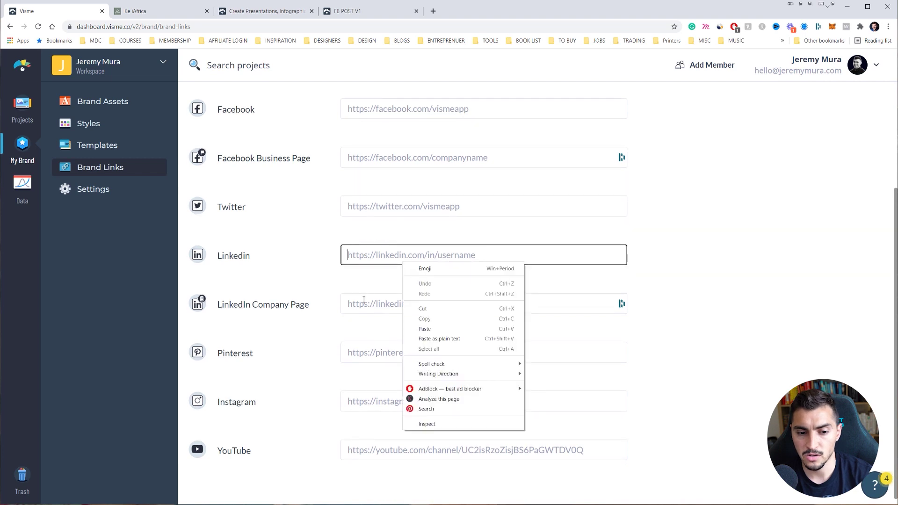
click(366, 302)
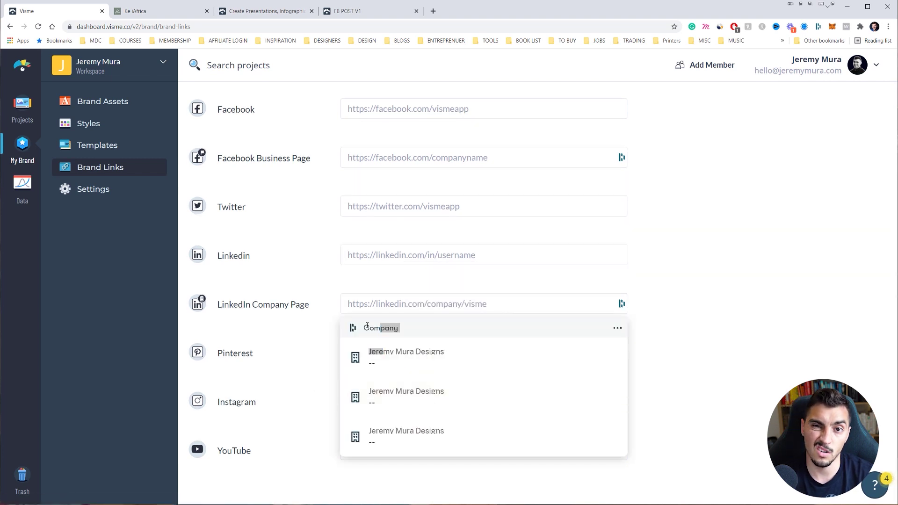
Step: Open the data analytics and examine the overall views chart, global statistics and project list
click(31, 195)
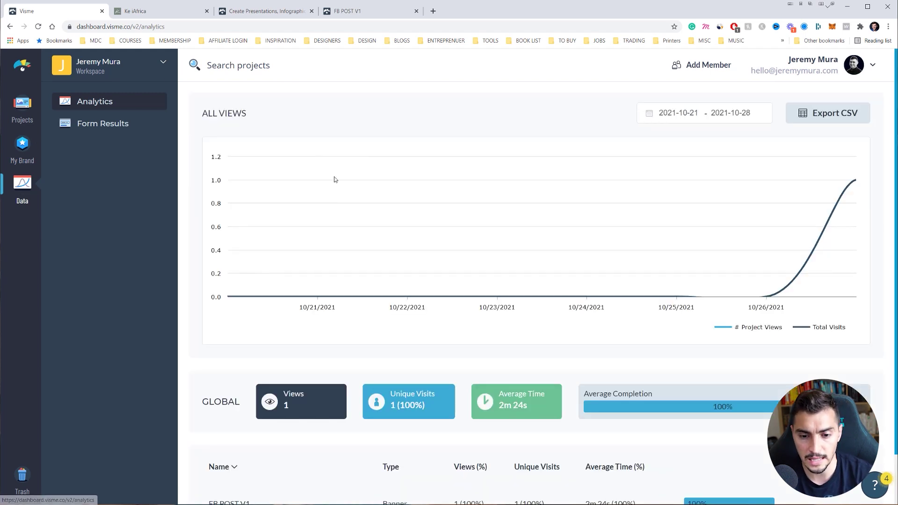
mouse_move(837, 233)
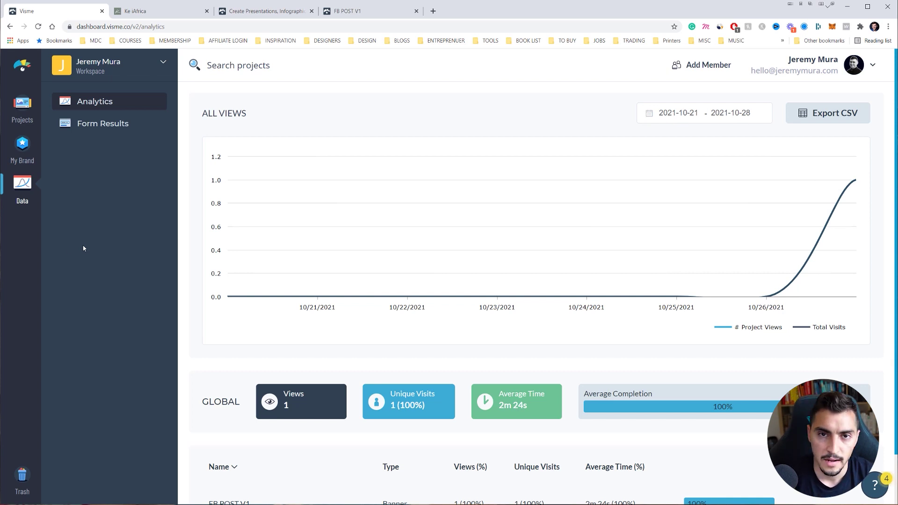
scroll(210, 449, down, 1)
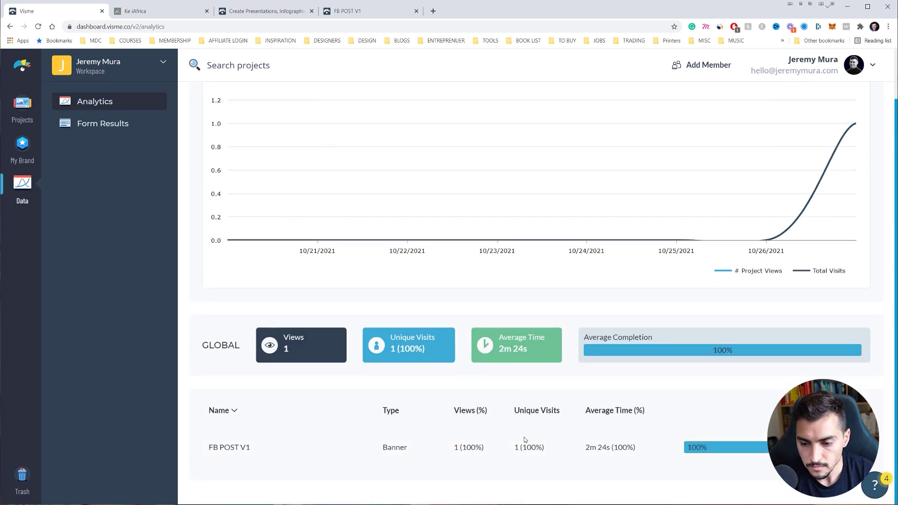
Step: Open the analytics for FB POST V1, examine its summary and viewer details, and return to the analytics overview
click(795, 448)
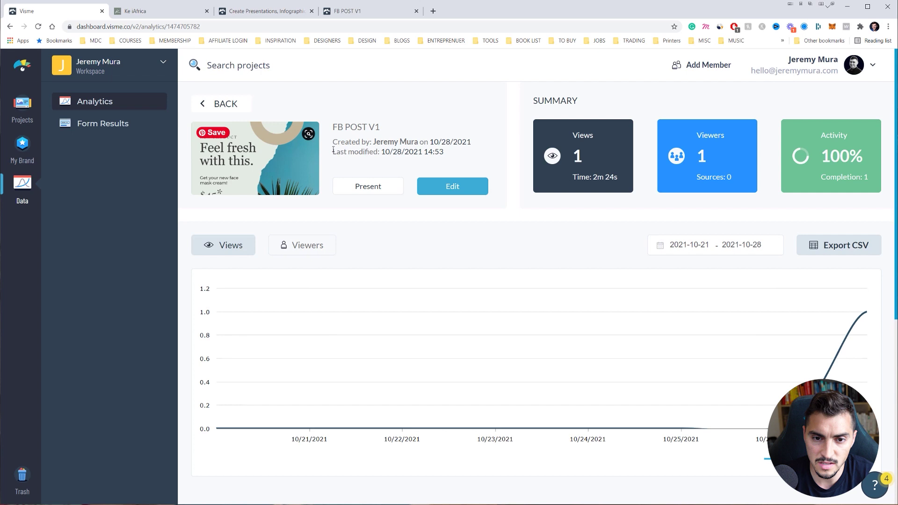
drag(380, 127, 333, 127)
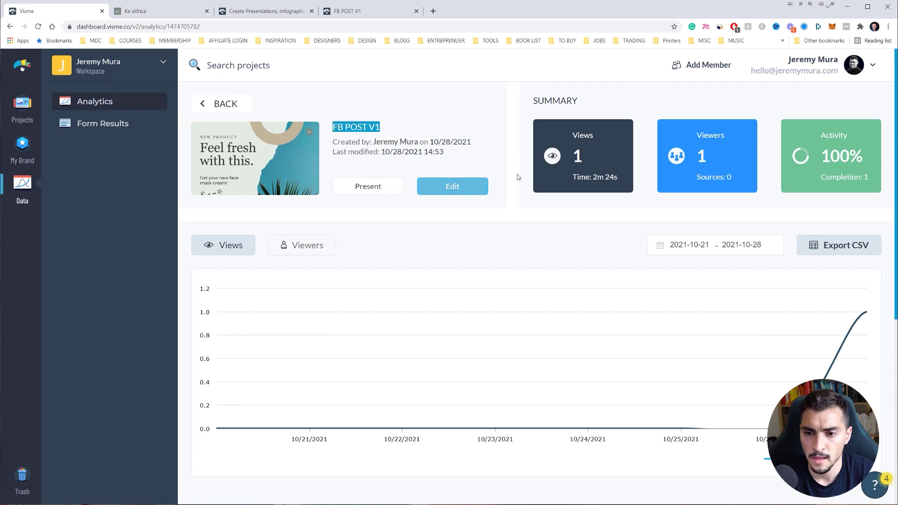
scroll(318, 197, down, 2)
click(306, 154)
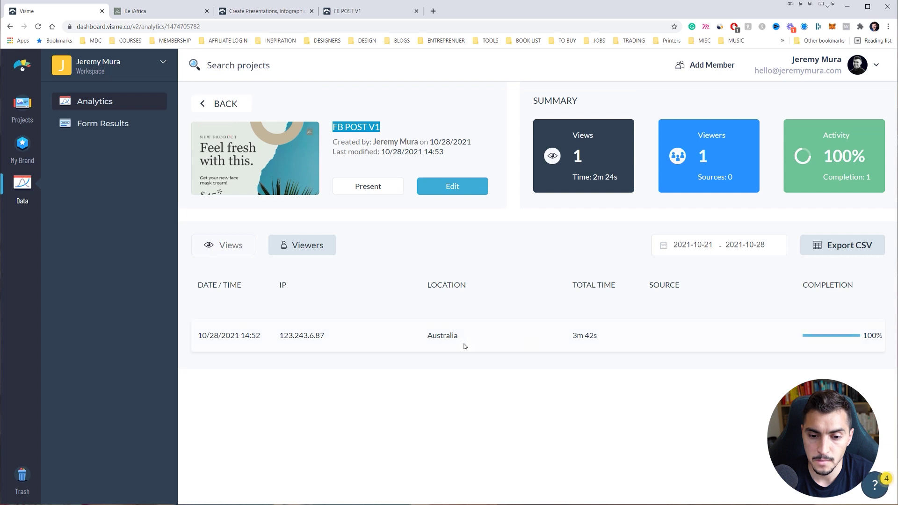
drag(327, 332, 201, 80)
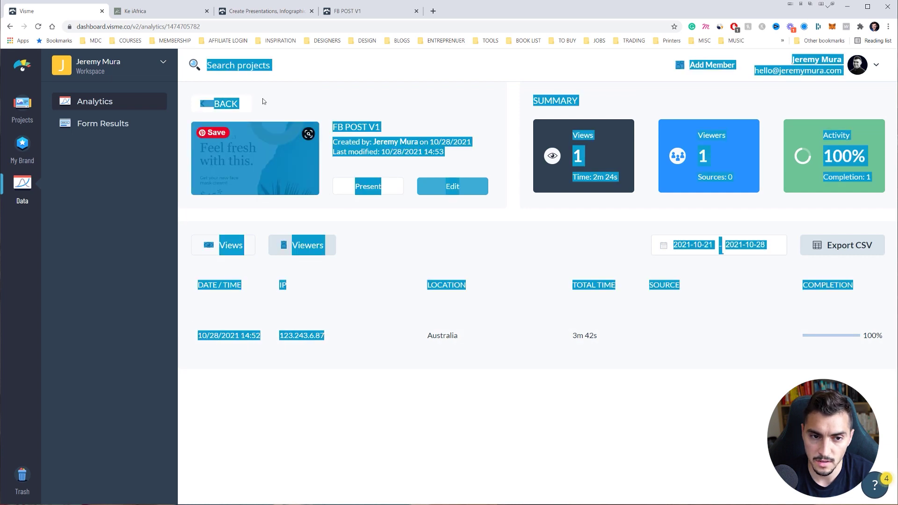
click(223, 103)
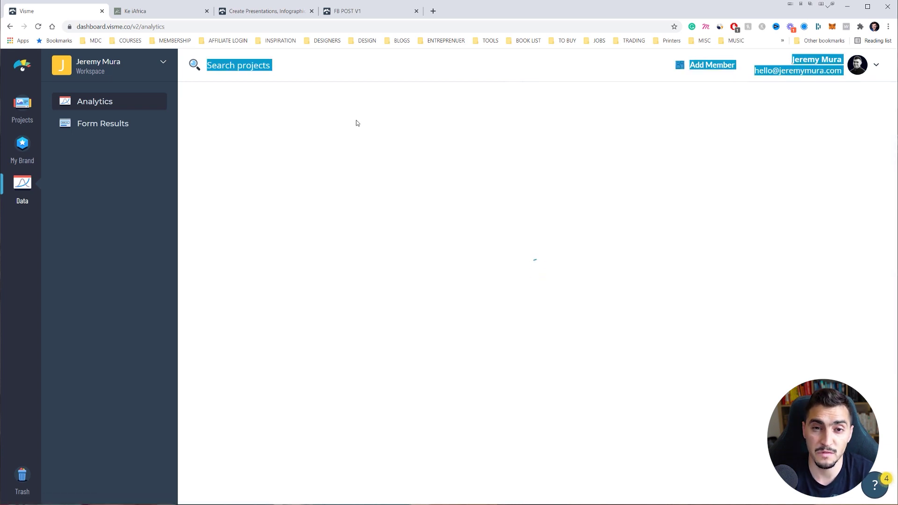